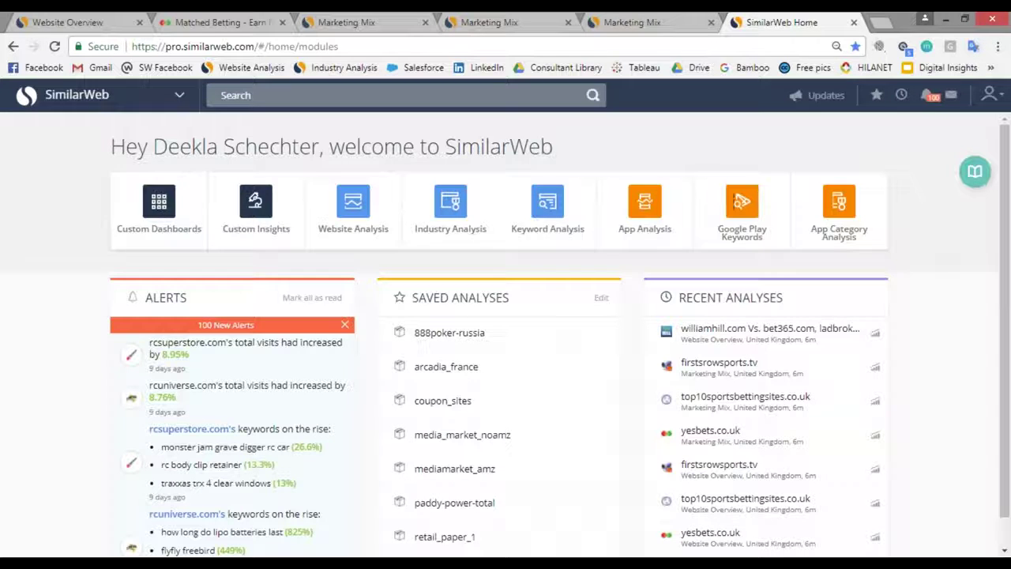
- Open the Website Analysis overview for williamhill.com from the recent searches
left_click(331, 237)
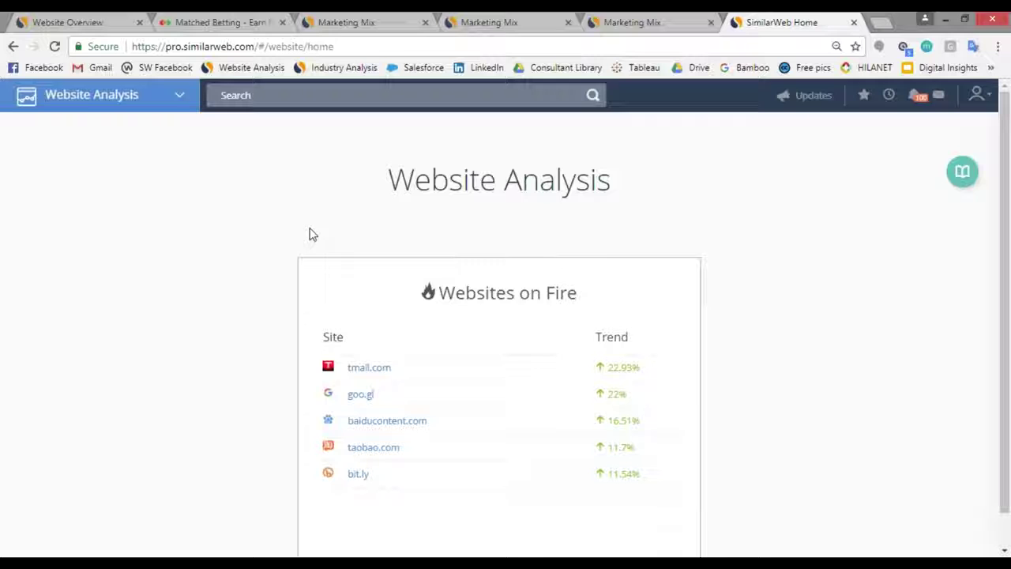
left_click(244, 89)
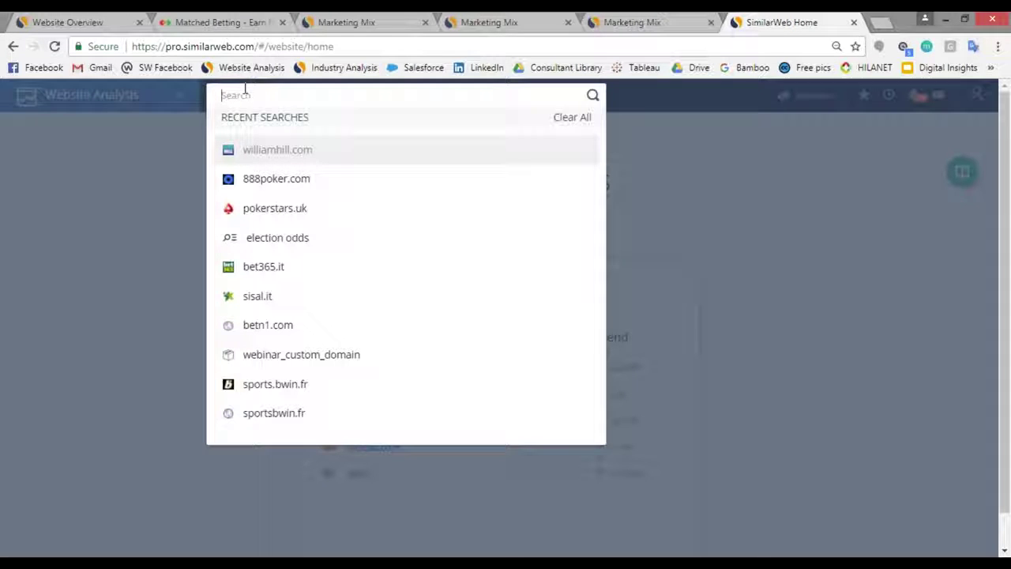
left_click(277, 149)
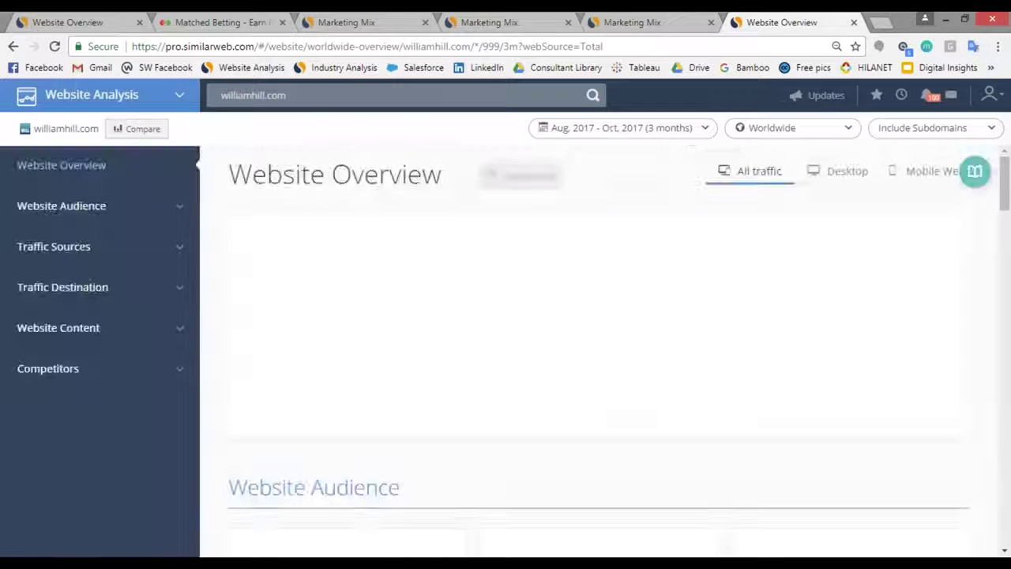
- Add ladbrokes.com, skybet.com and coral.co.uk as competitors of williamhill.com and bring up the suggestions for a fourth site
left_click(138, 128)
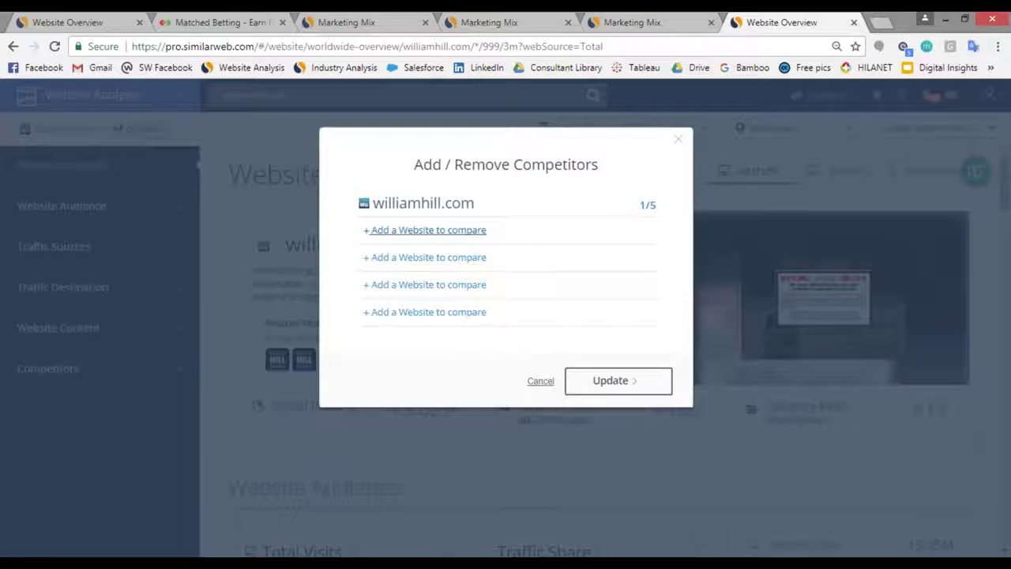
left_click(418, 232)
left_click(419, 289)
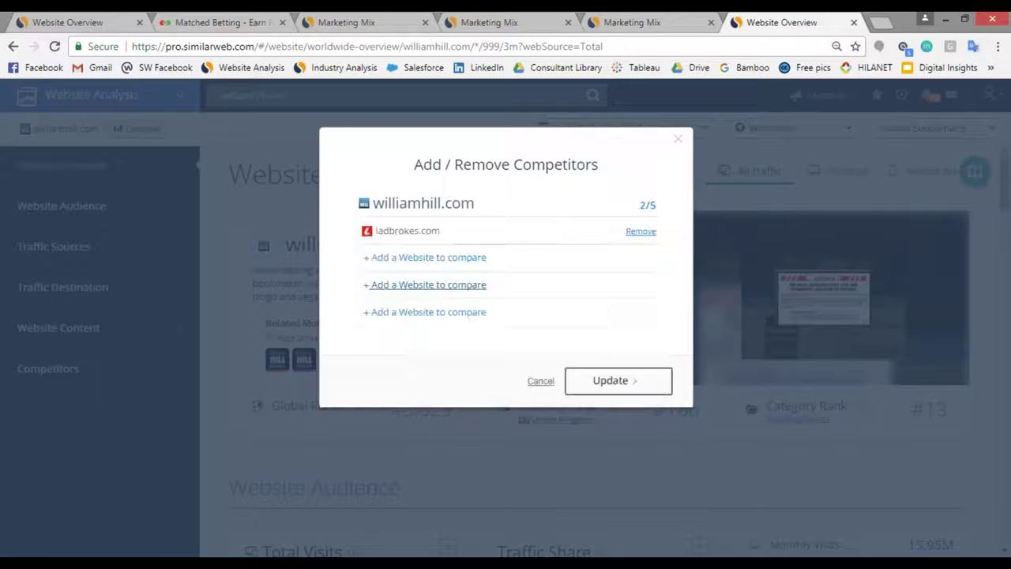
left_click(419, 257)
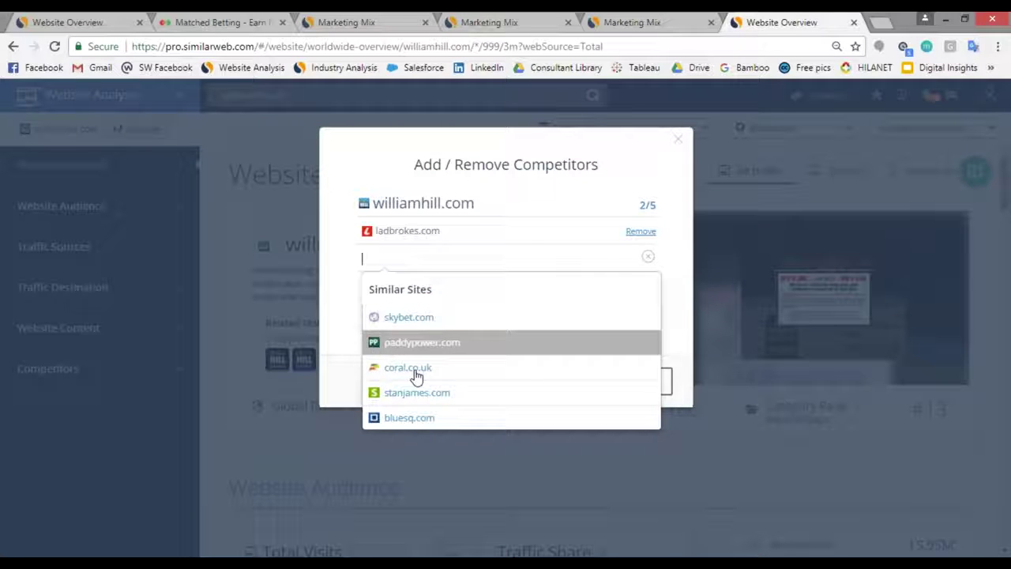
left_click(419, 320)
left_click(414, 286)
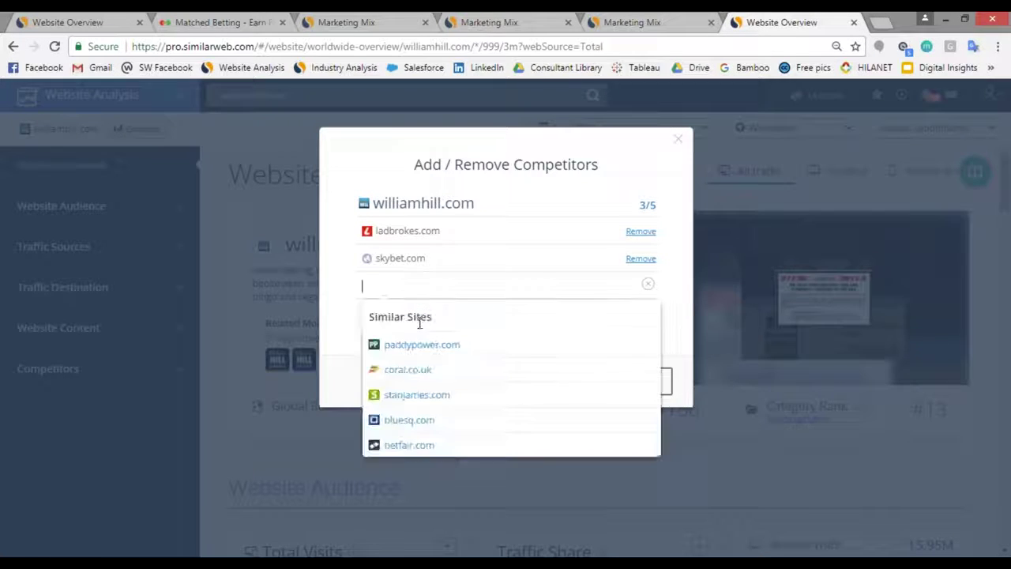
left_click(421, 373)
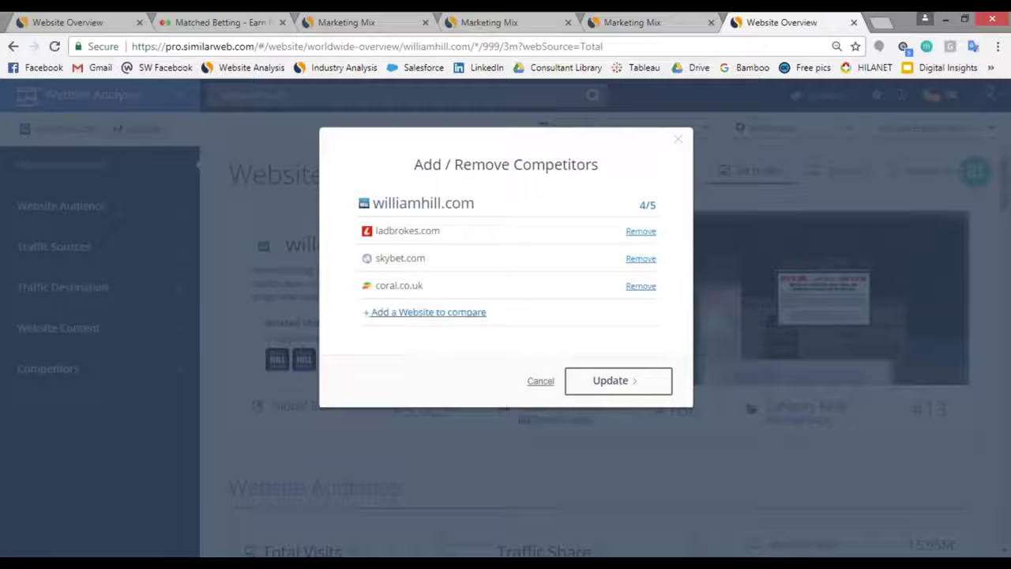
left_click(428, 312)
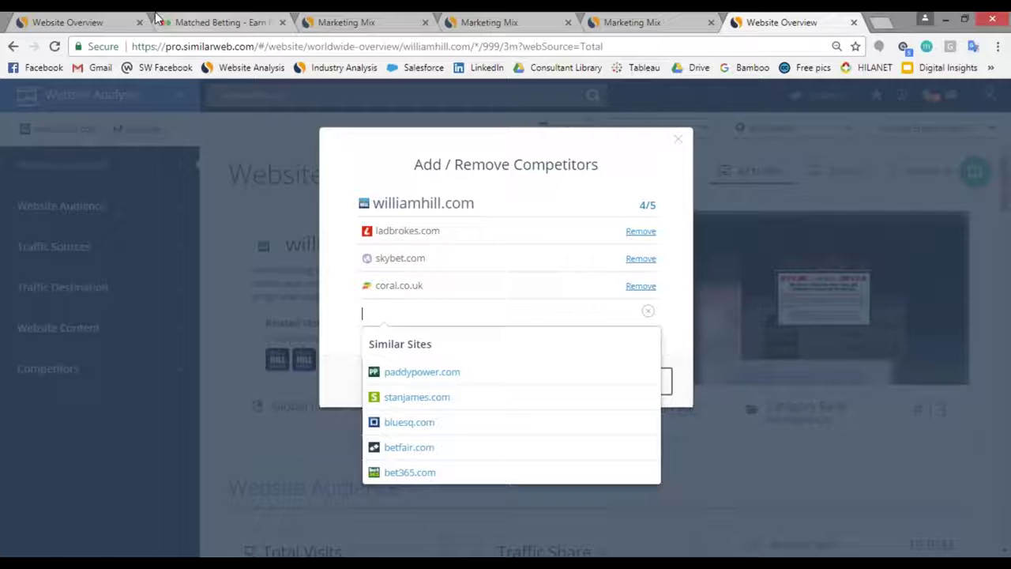
- Switch to the already open United Kingdom comparison of williamhill.com with bet365.com, ladbrokes.com, skybet.com and coral.co.uk
left_click(127, 19)
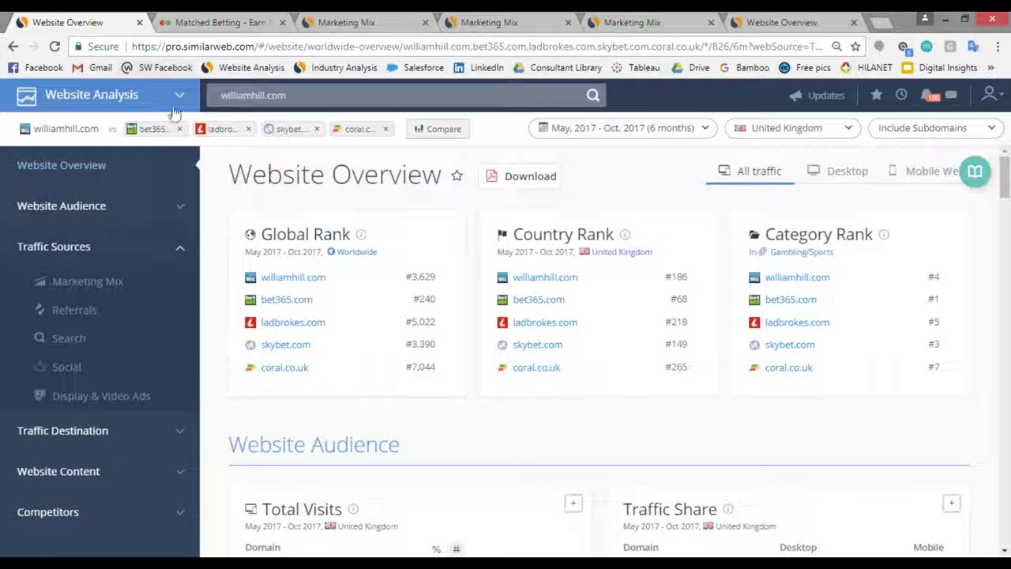
mouse_move(66, 128)
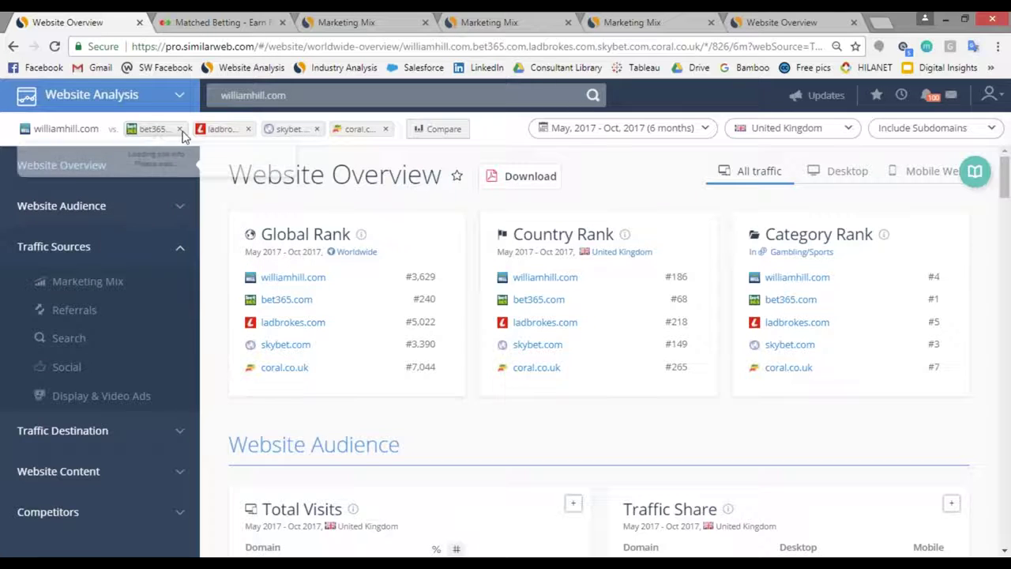
mouse_move(222, 129)
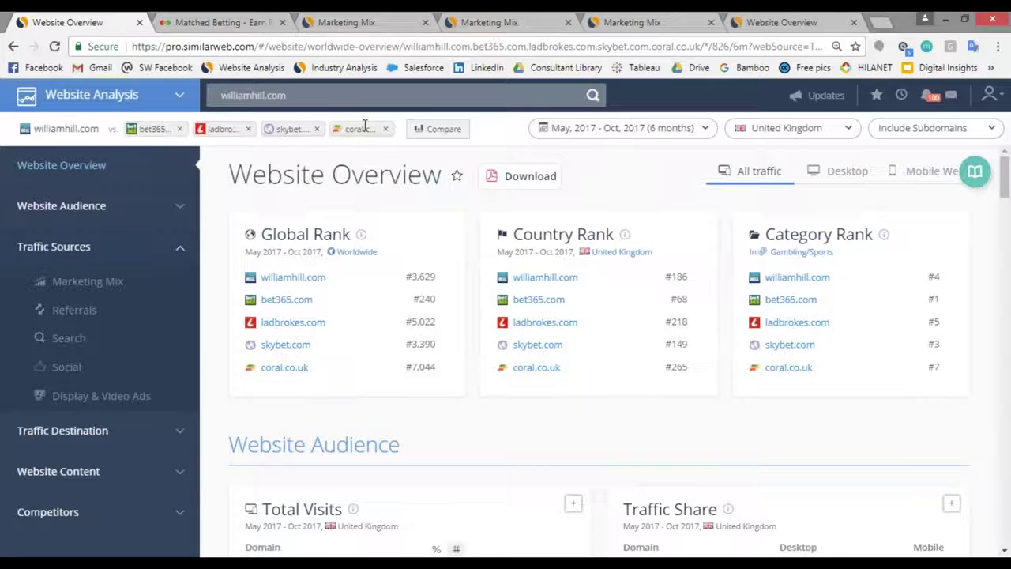
mouse_move(365, 127)
- Review the available country filters and date range options, including the custom range calendar
left_click(778, 130)
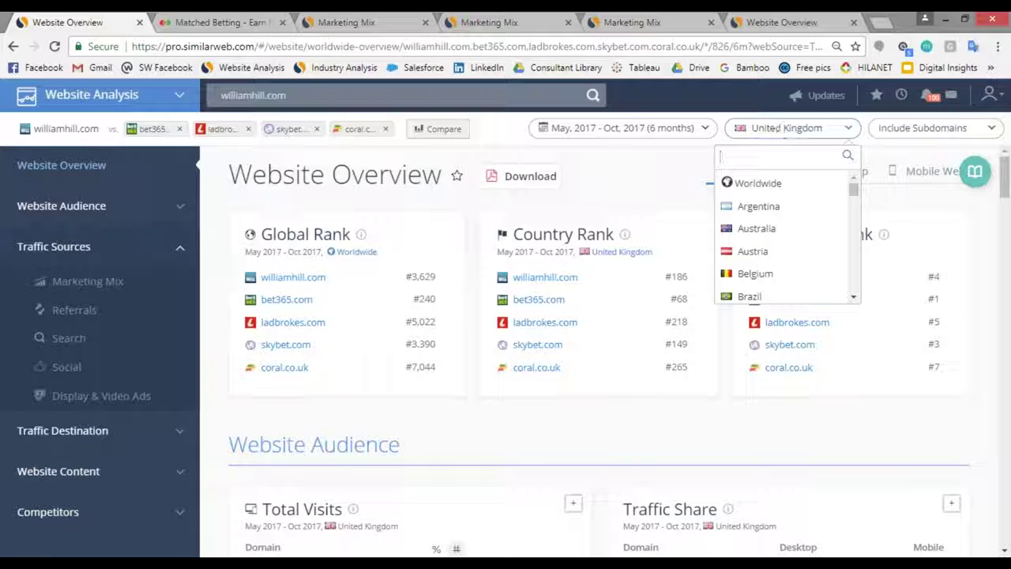
left_click(773, 131)
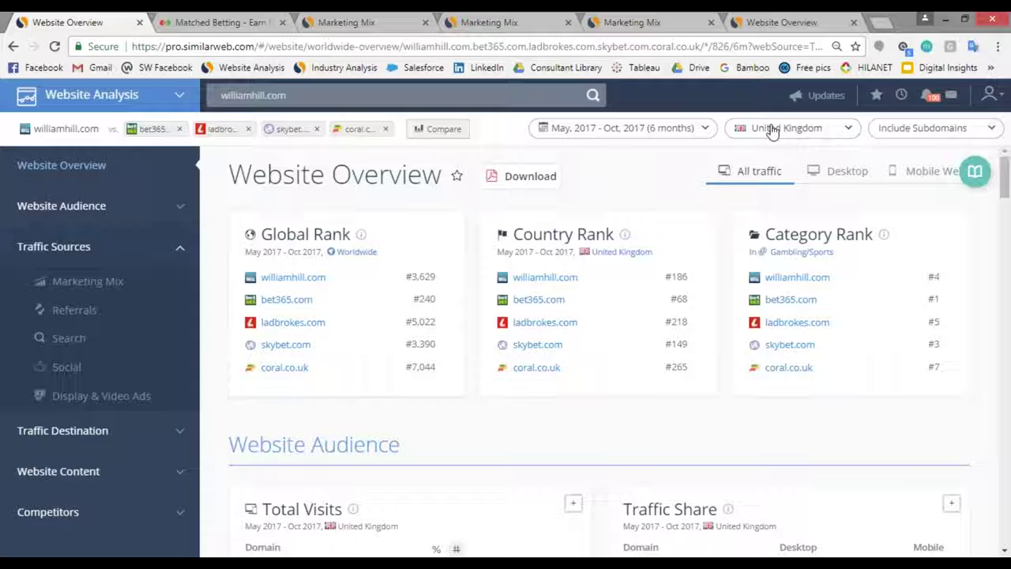
left_click(683, 130)
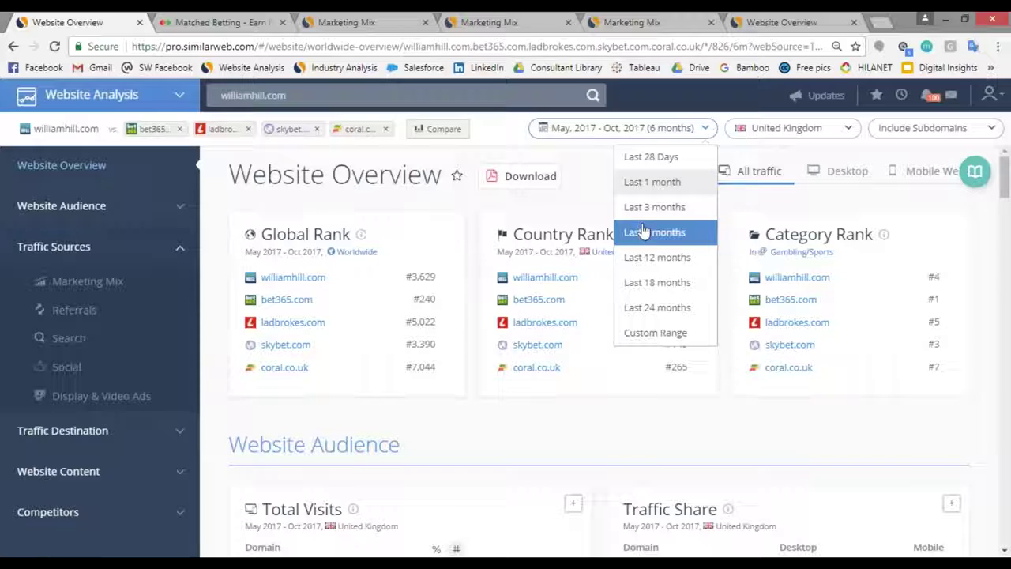
left_click(652, 332)
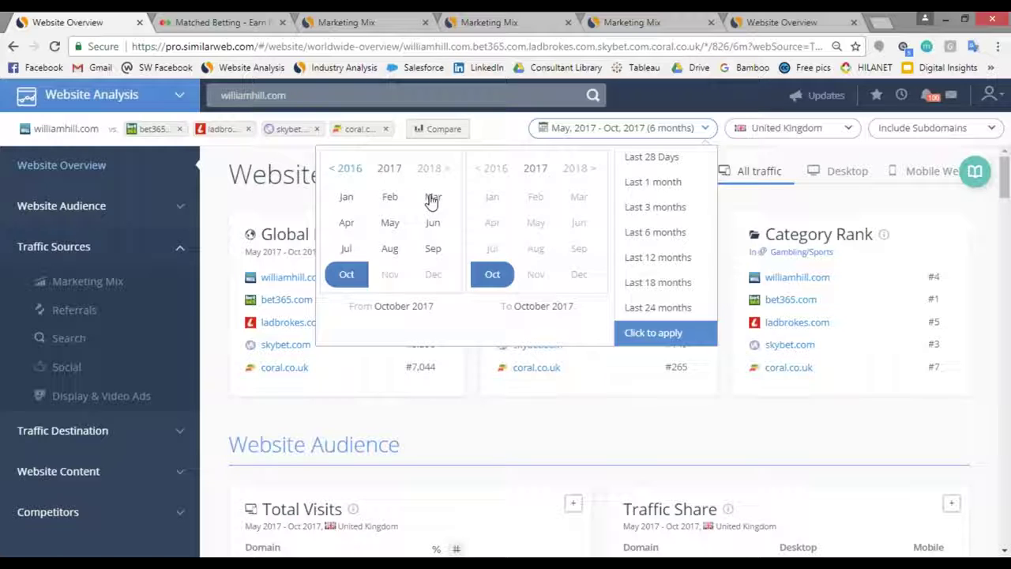
left_click(632, 332)
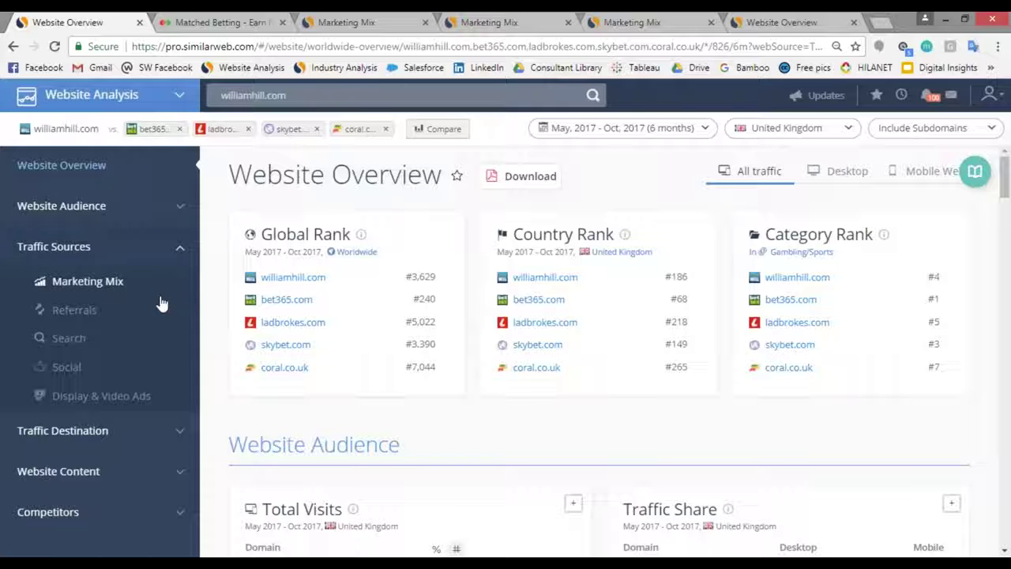
- Open the Referrals report for the compared sites and examine the top referring websites, including oddschecker.com
left_click(79, 310)
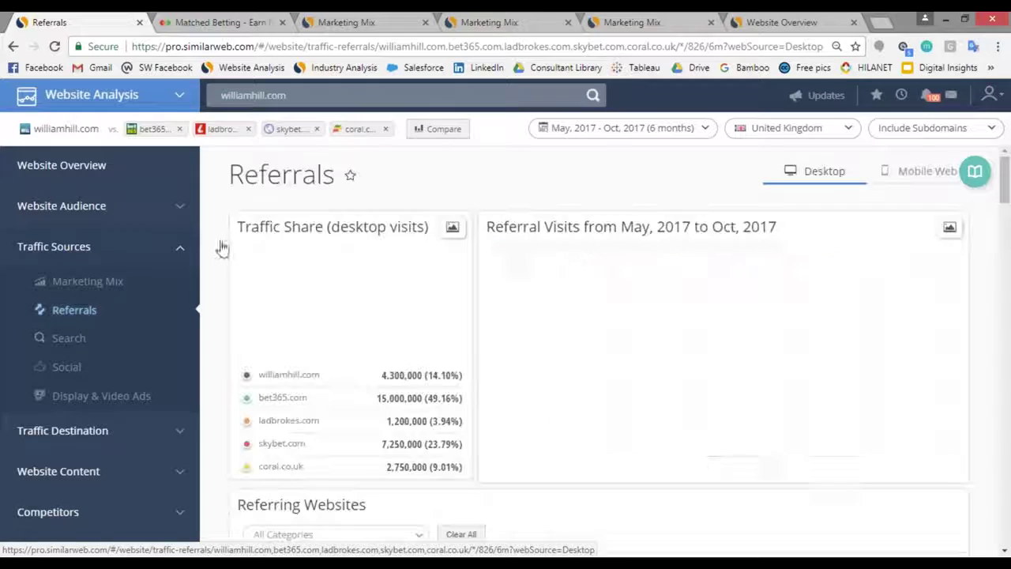
left_click_drag(1007, 194, 1005, 255)
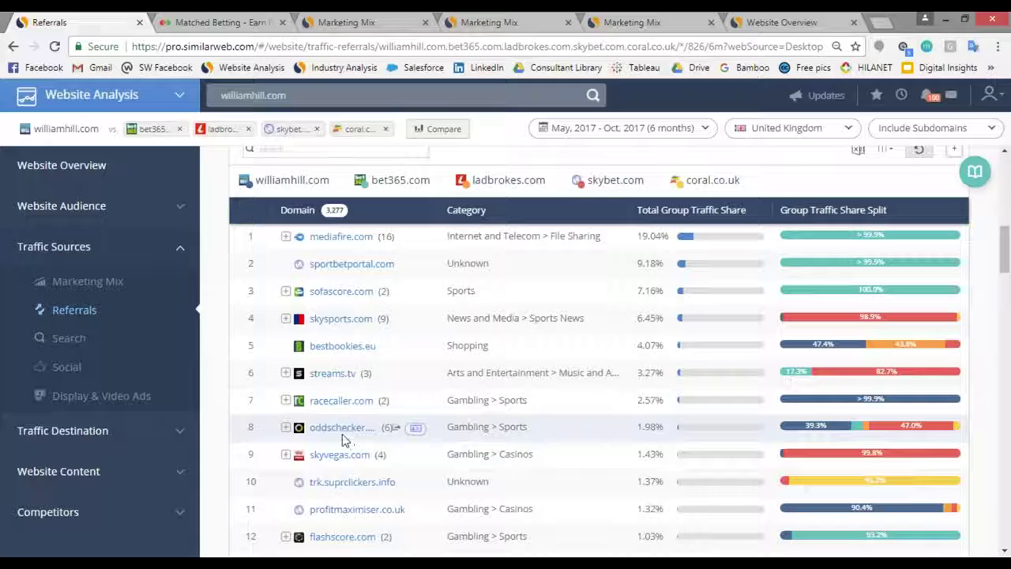
mouse_move(332, 433)
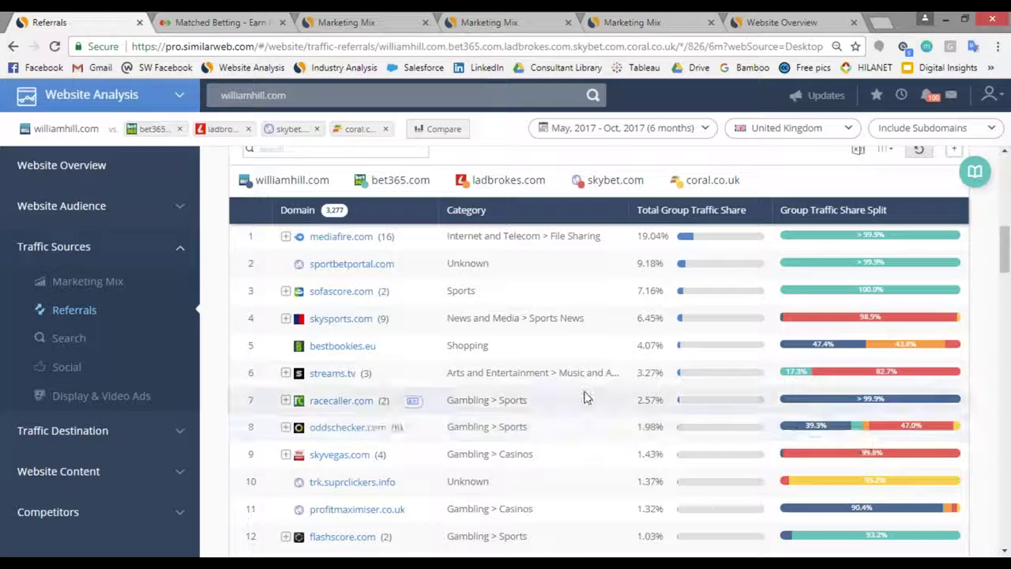
mouse_move(379, 426)
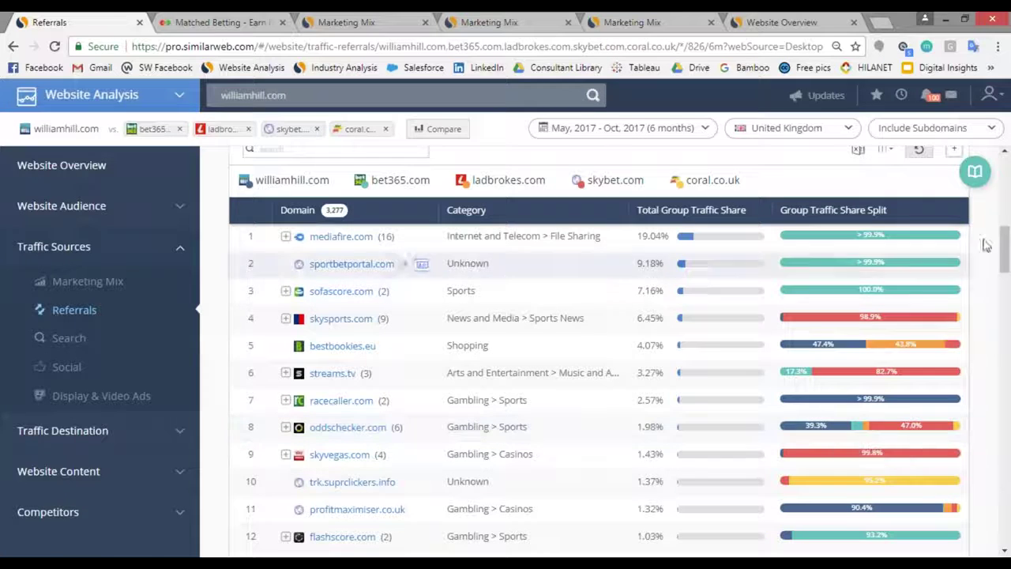
- Examine the lower-ranked referring websites down to firstsrowsports.tv and its group traffic share split
left_click_drag(1006, 245, 1005, 292)
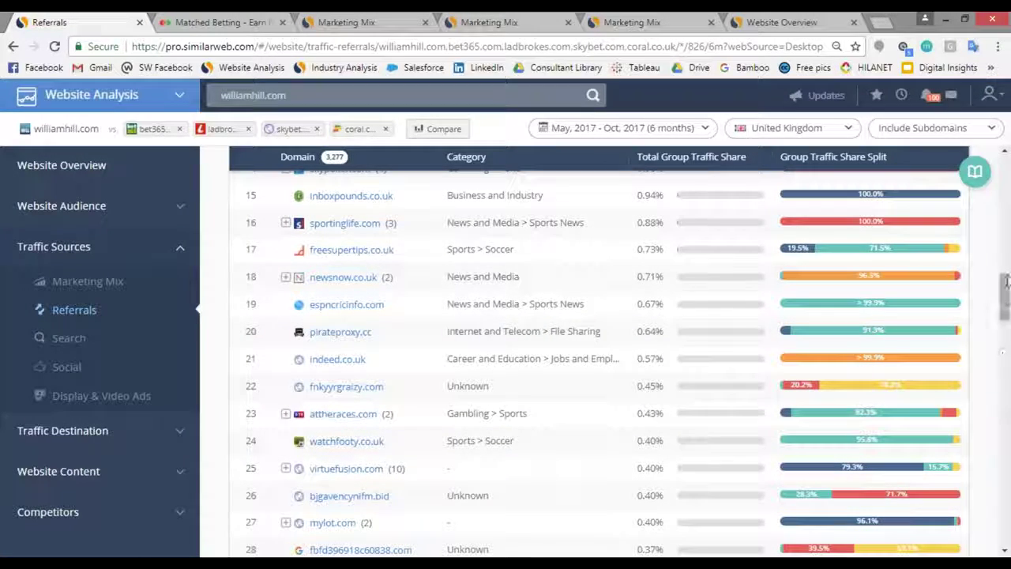
left_click_drag(1005, 284, 1005, 308)
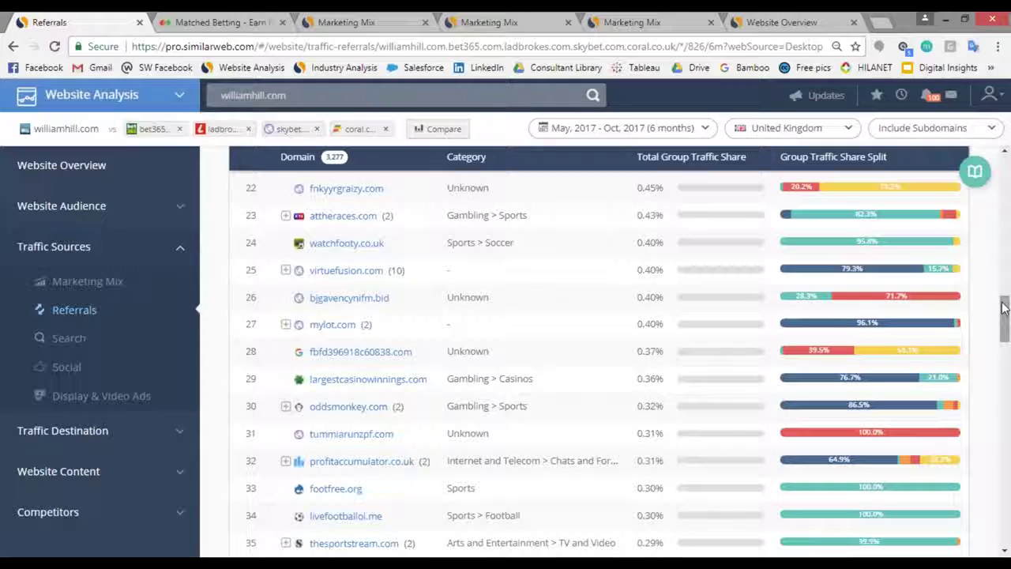
left_click_drag(1005, 308, 1007, 336)
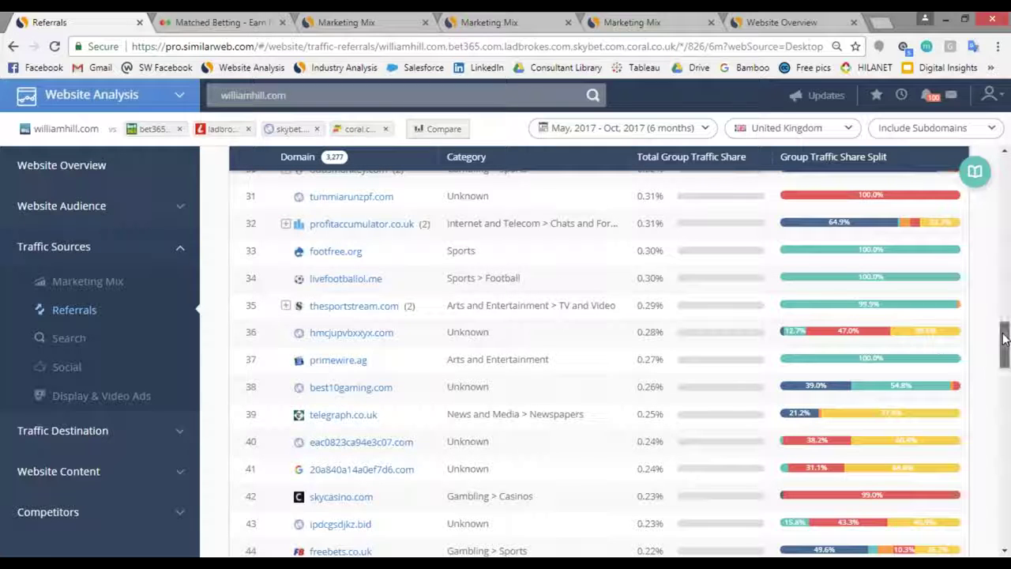
left_click_drag(1004, 338, 1005, 358)
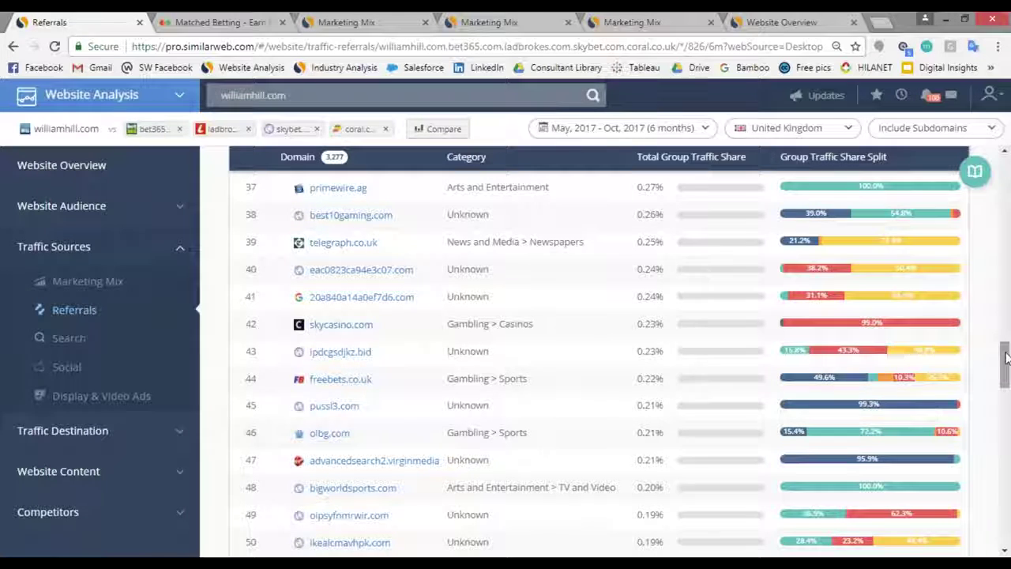
left_click_drag(1005, 358, 1007, 468)
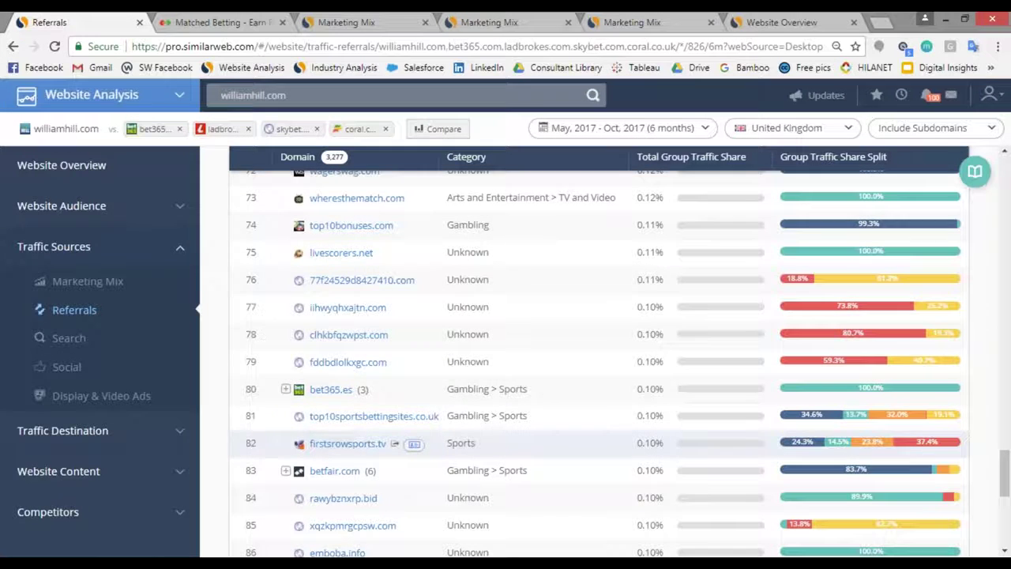
mouse_move(366, 452)
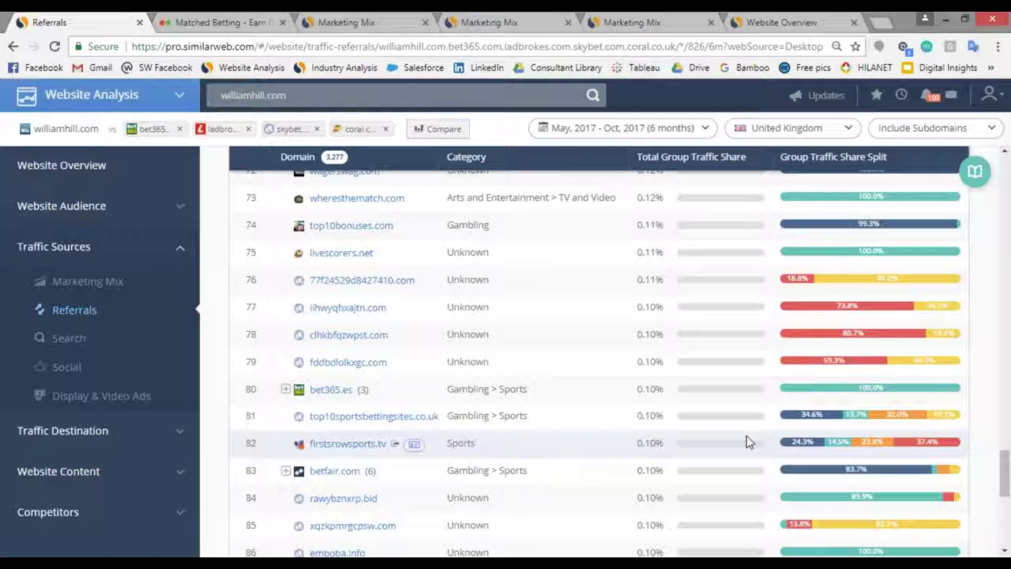
mouse_move(811, 436)
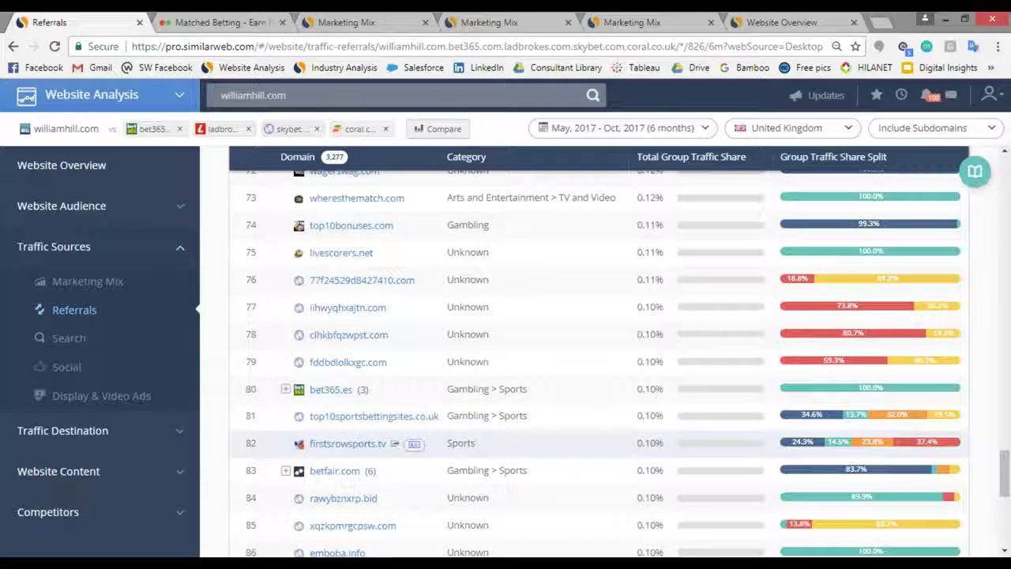
- Open the website overview of the referring site firstsrowsports.tv in a separate browser tab
right_click(333, 321)
left_click(392, 331)
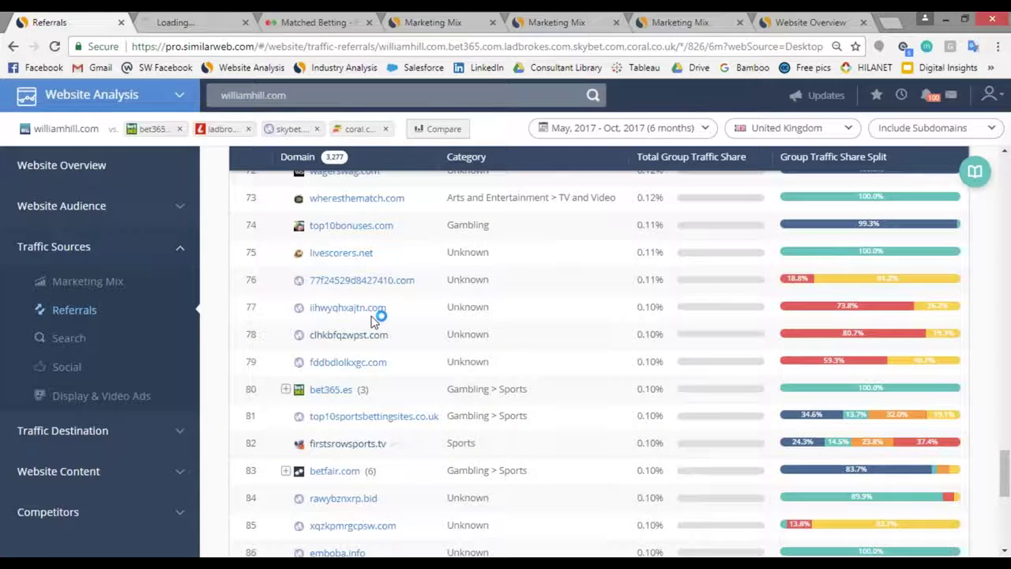
left_click(198, 22)
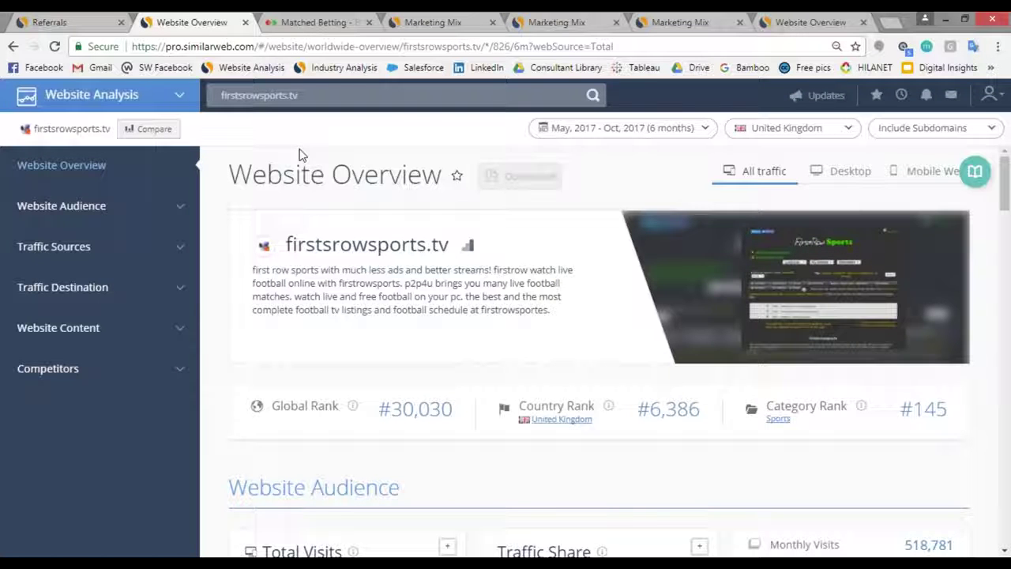
- Open the Traffic & Engagement report for firstsrowsports.tv and view its visits chart by month and by day
left_click(116, 210)
left_click(103, 240)
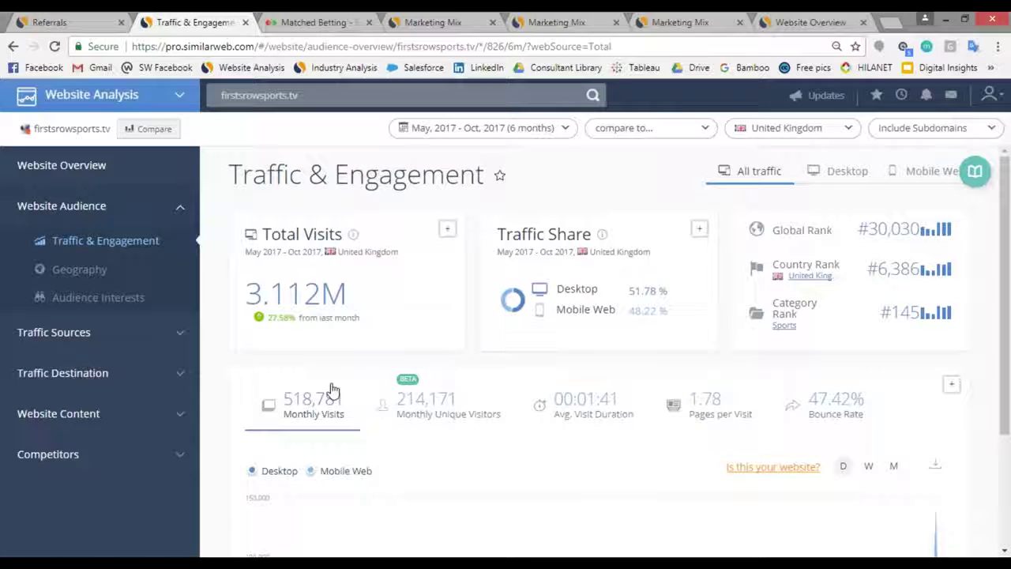
left_click_drag(1007, 340, 1007, 462)
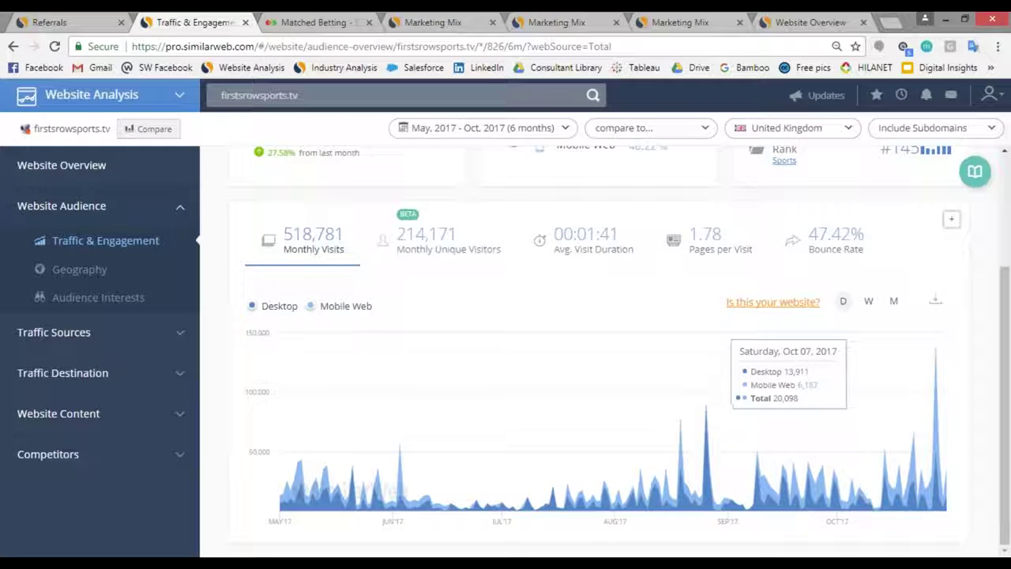
left_click(871, 304)
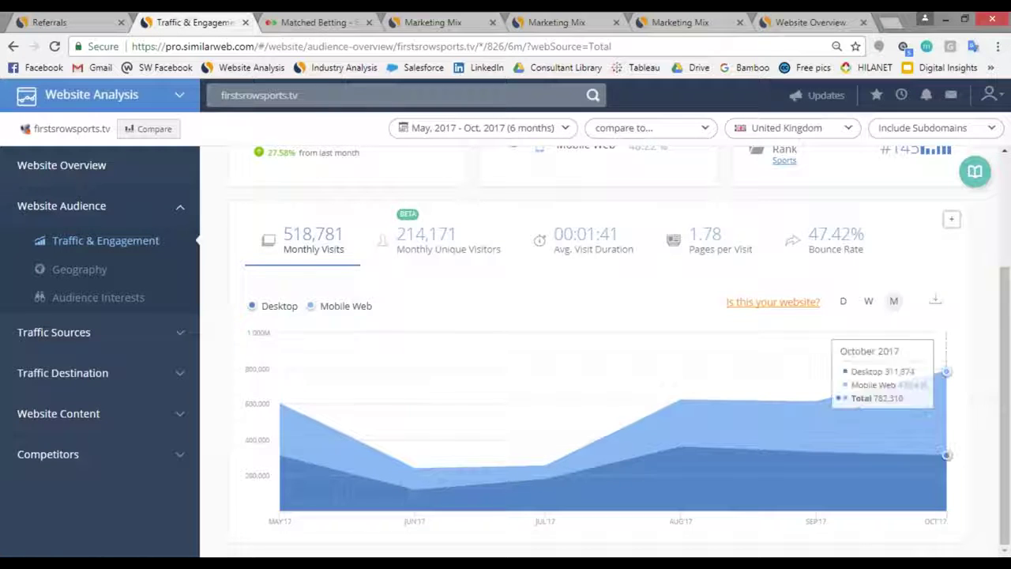
left_click(845, 303)
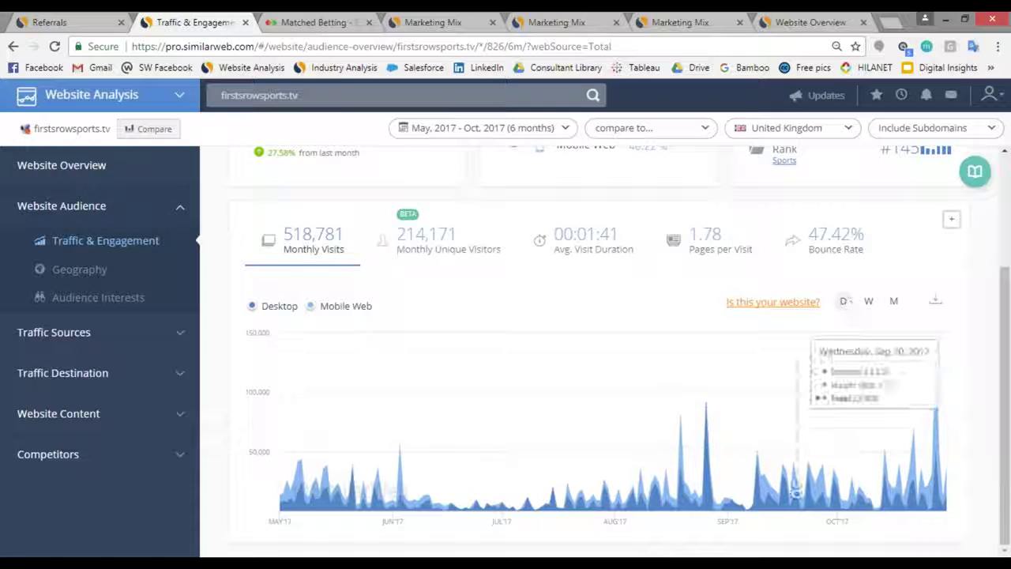
- Export the daily visits data of firstsrowsports.tv as an Excel file
left_click(935, 301)
left_click(906, 341)
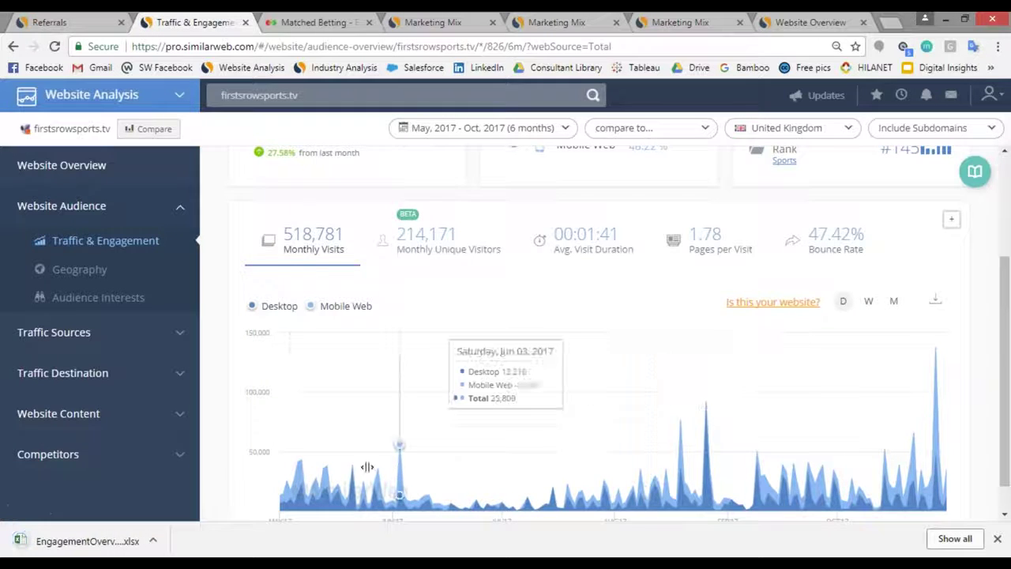
- Open the exported EngagementOverview workbook in Excel, show its Total sheet and enable editing
left_click(87, 541)
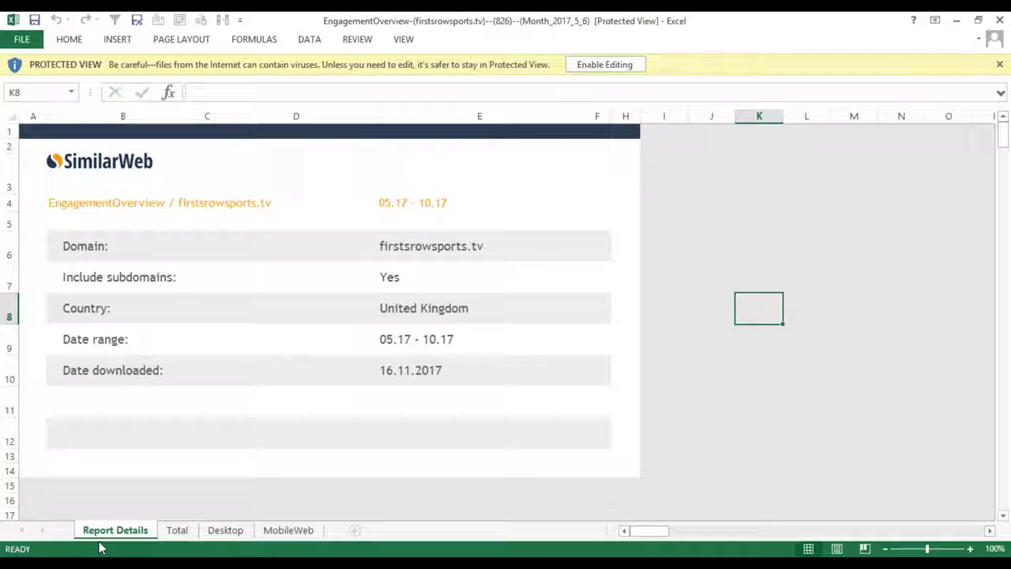
left_click(184, 529)
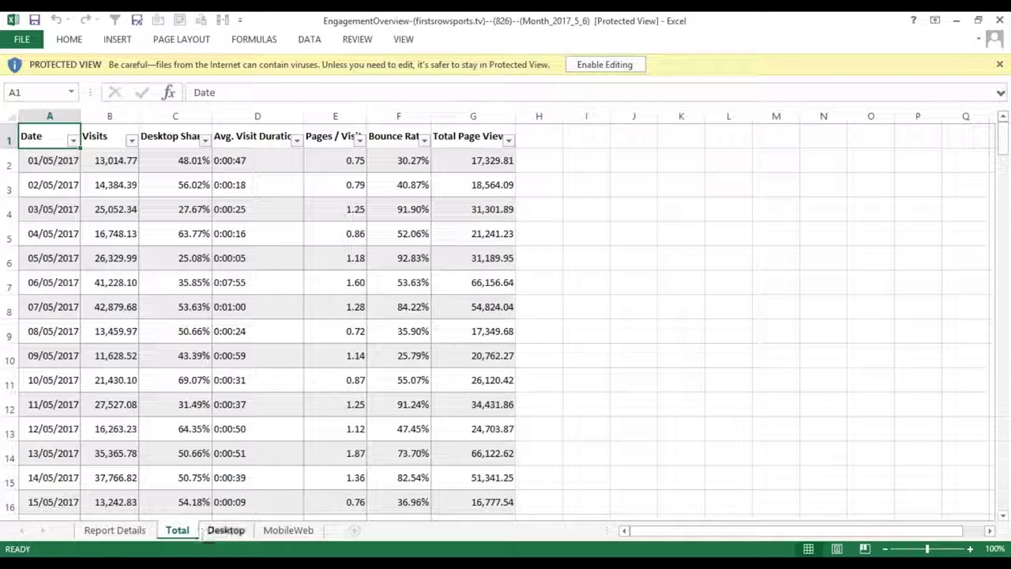
left_click(60, 116)
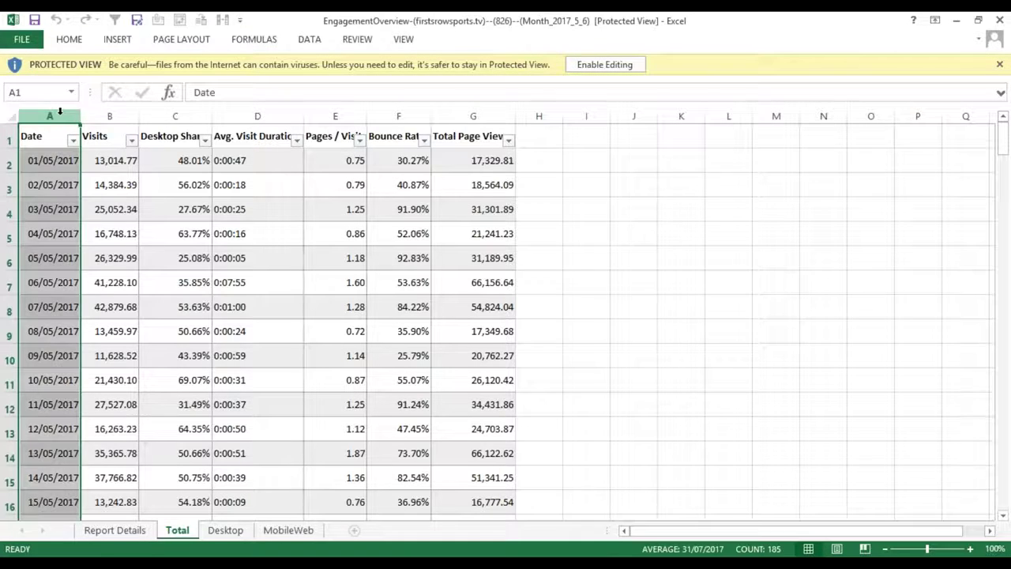
right_click(60, 117)
key("Escape")
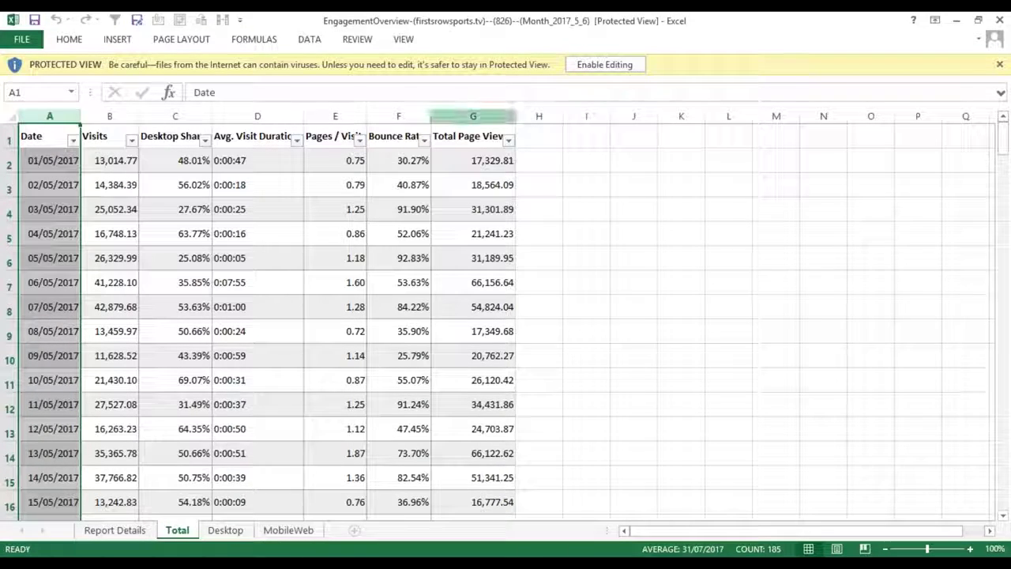
left_click(579, 64)
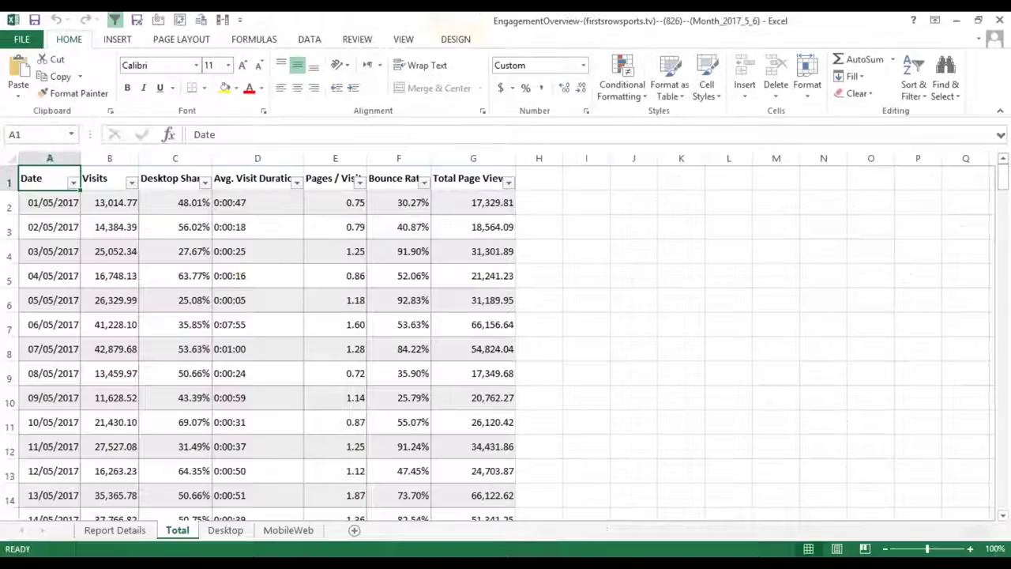
- Insert an empty column before the Date column on the Total sheet
left_click(49, 158)
right_click(49, 158)
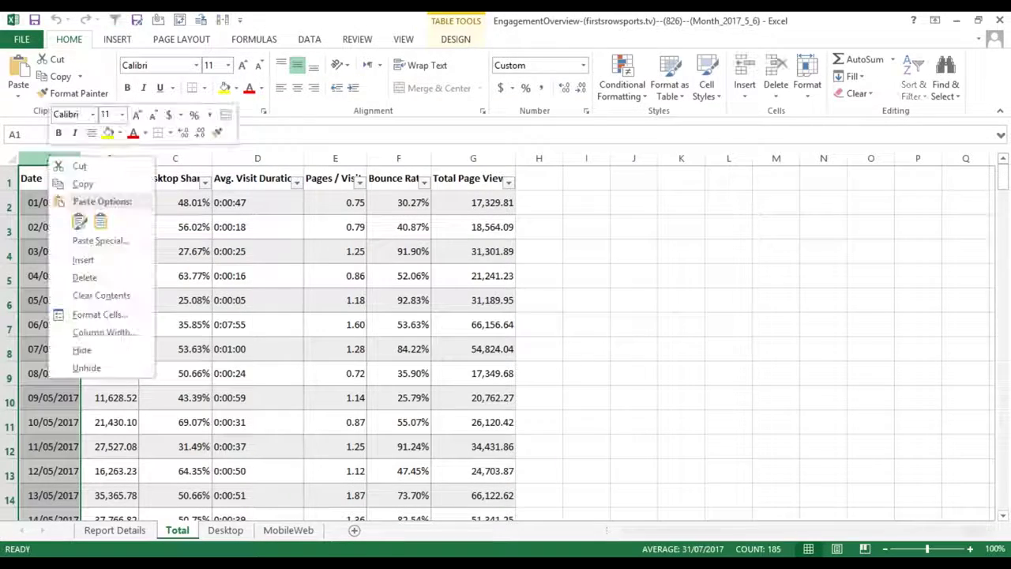
key("Escape")
key("ctrl+shift+equal")
- Enter Monday in A2 and Tuesday in A3, and fill the weekday series down to row 17
left_click(45, 203)
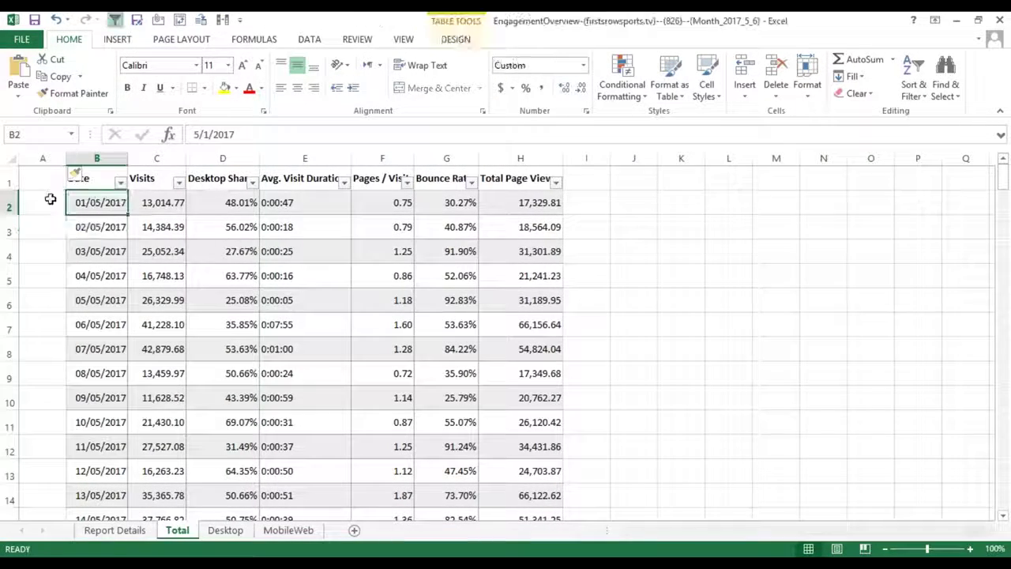
left_click(48, 201)
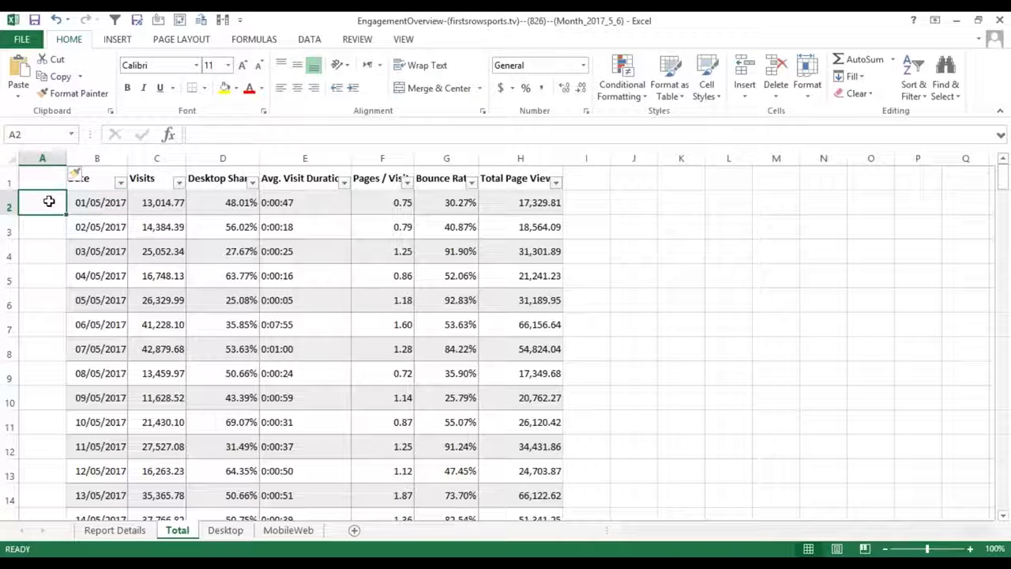
type("Monday")
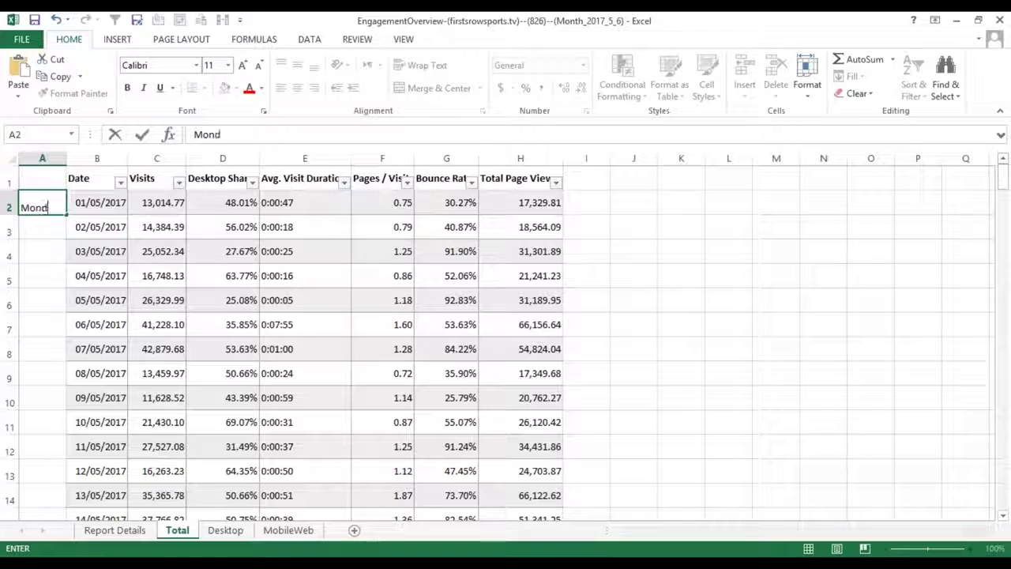
key("Return")
type("Tuesday")
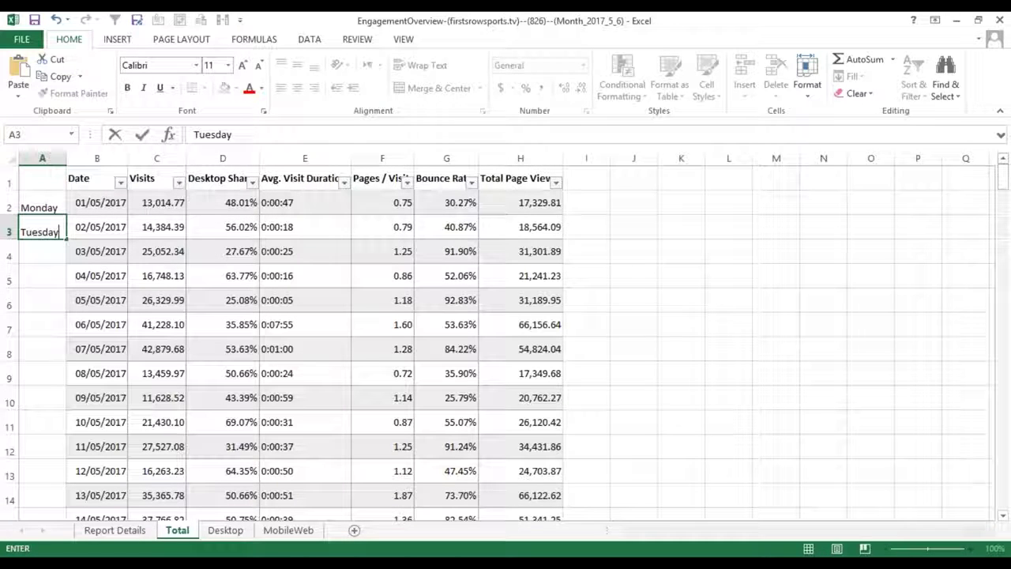
key("Return")
left_click_drag(44, 207, 515, 28)
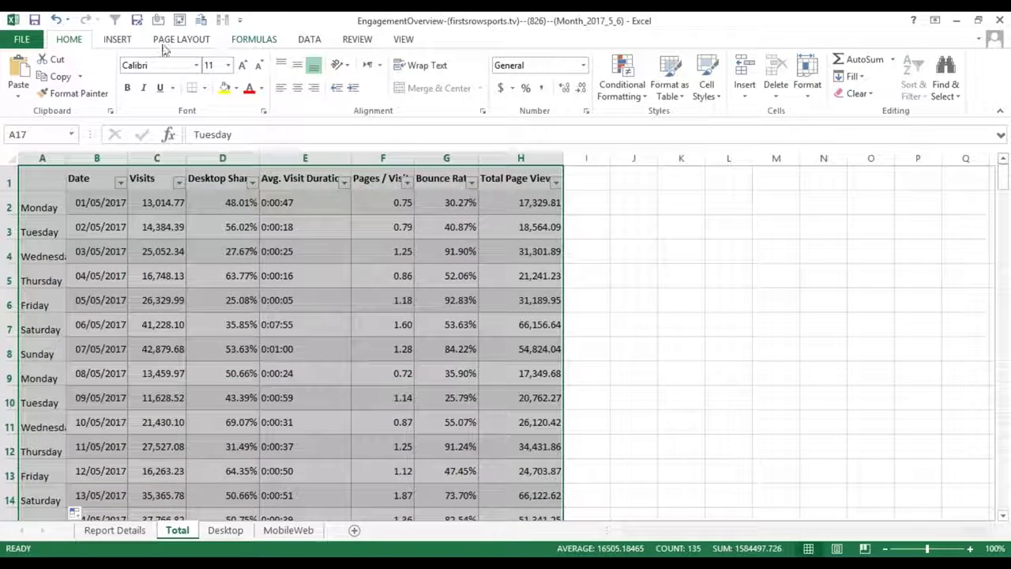
- Create a PivotTable from the _Total table in a new worksheet
left_click(181, 19)
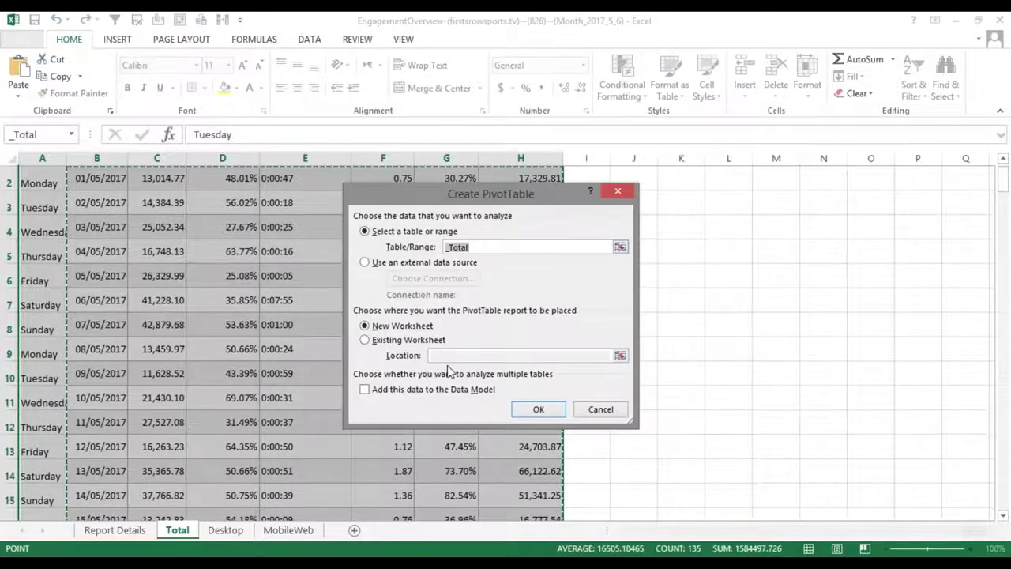
left_click(532, 419)
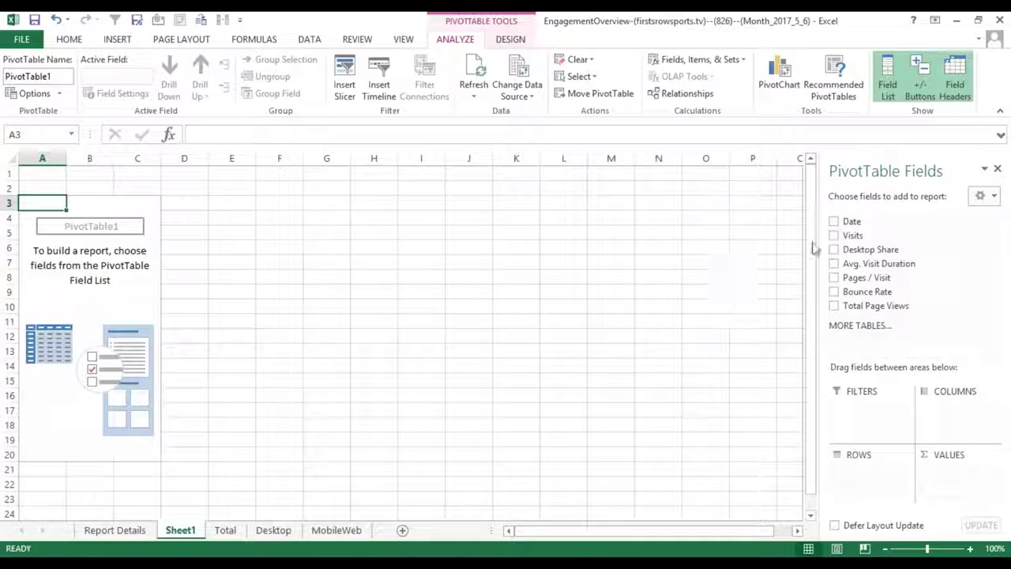
left_click(136, 531)
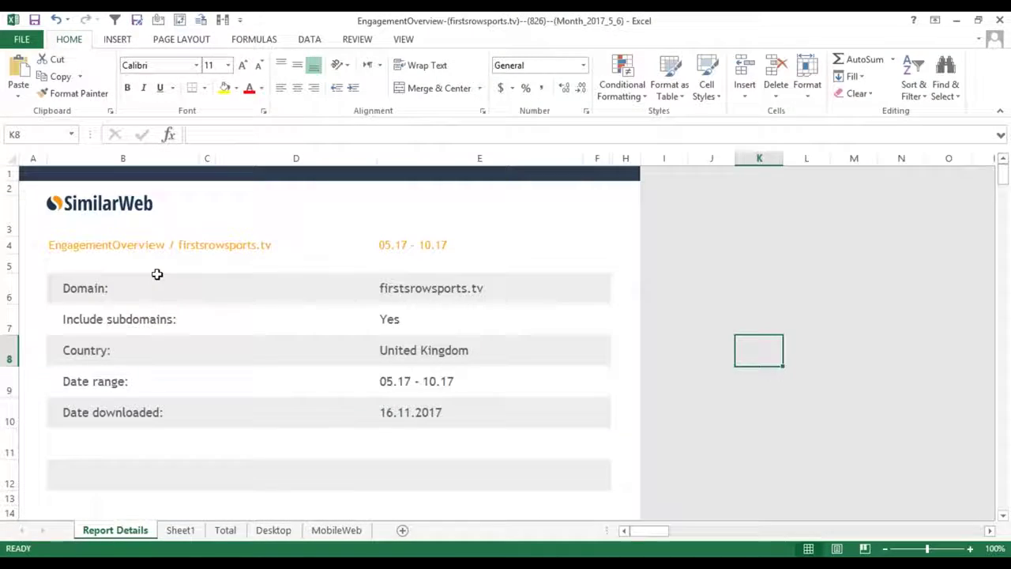
- Give the weekday column on the Total sheet the header "Day of the week" in cell A1
left_click(224, 531)
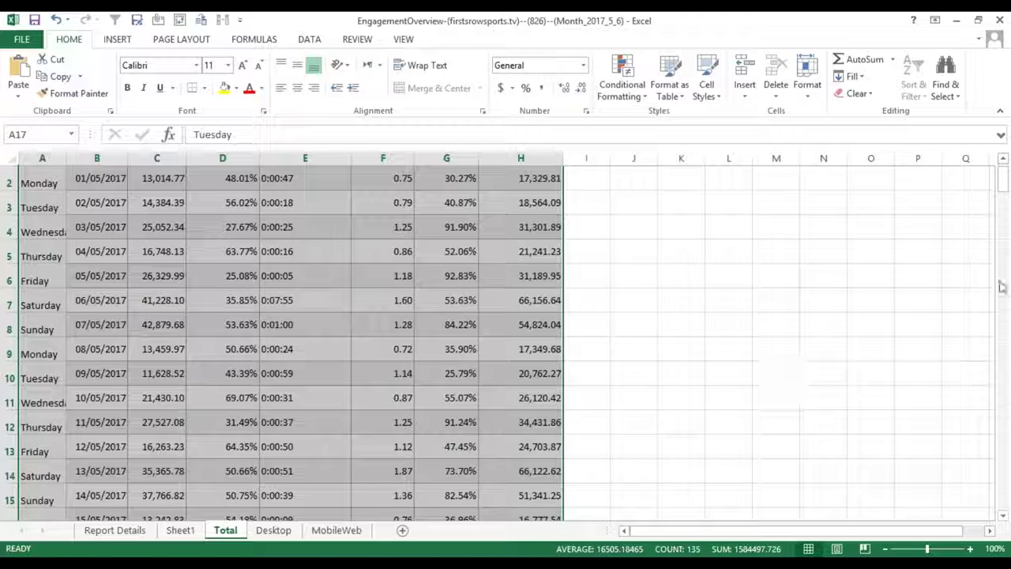
scroll(1000, 284, "up", 1)
left_click(42, 182)
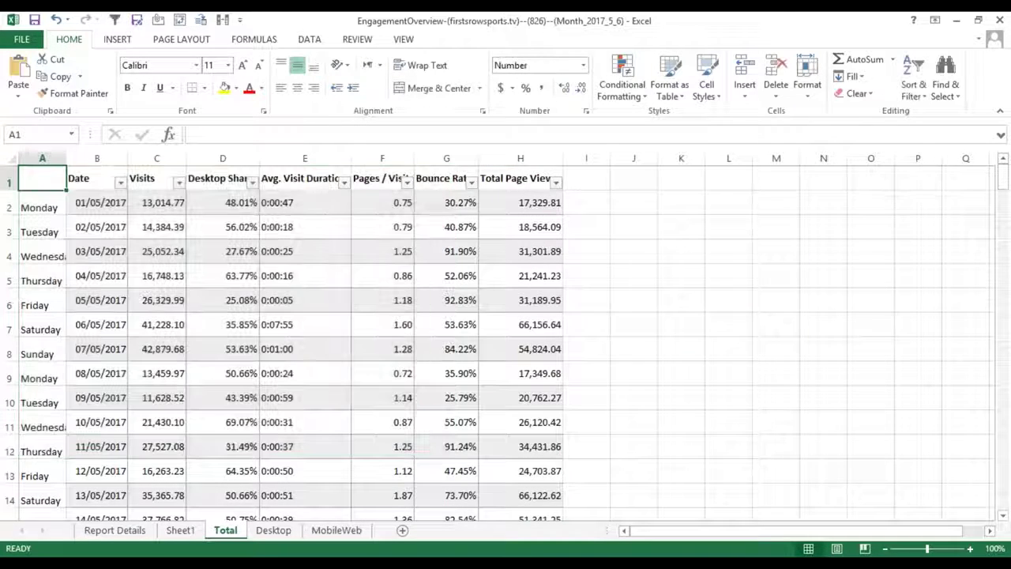
type("F")
key("BackSpace")
key("BackSpace")
type("Day of the week")
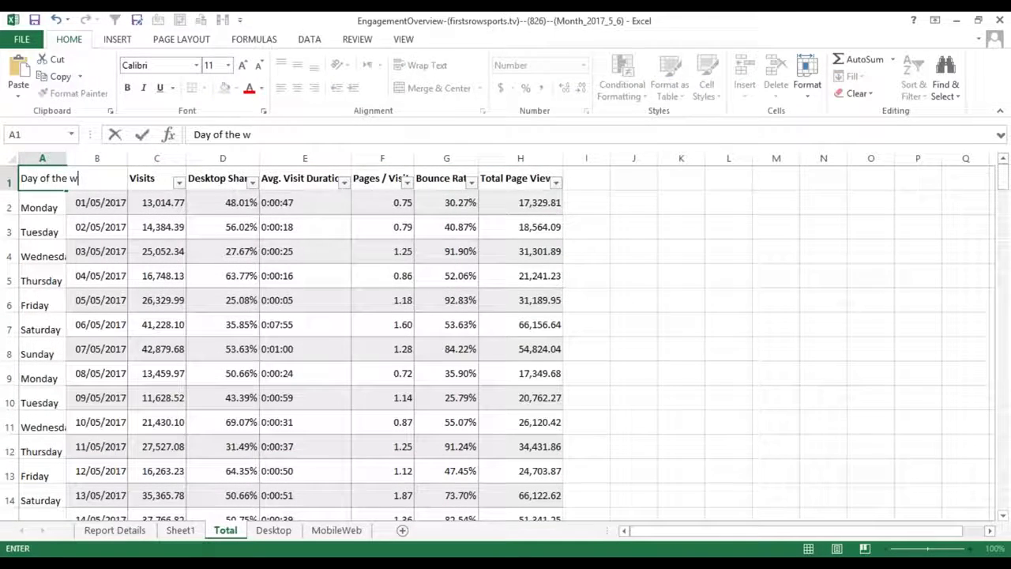
key("Return")
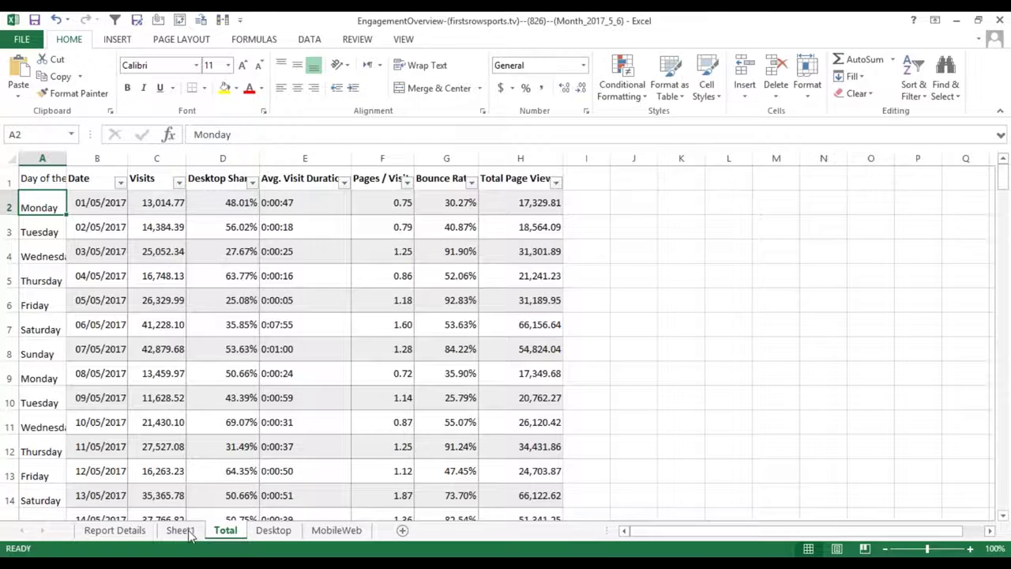
- Try to refresh the PivotTable on Sheet1 and add Total Page Views to it
left_click(186, 531)
left_click(466, 40)
left_click(475, 67)
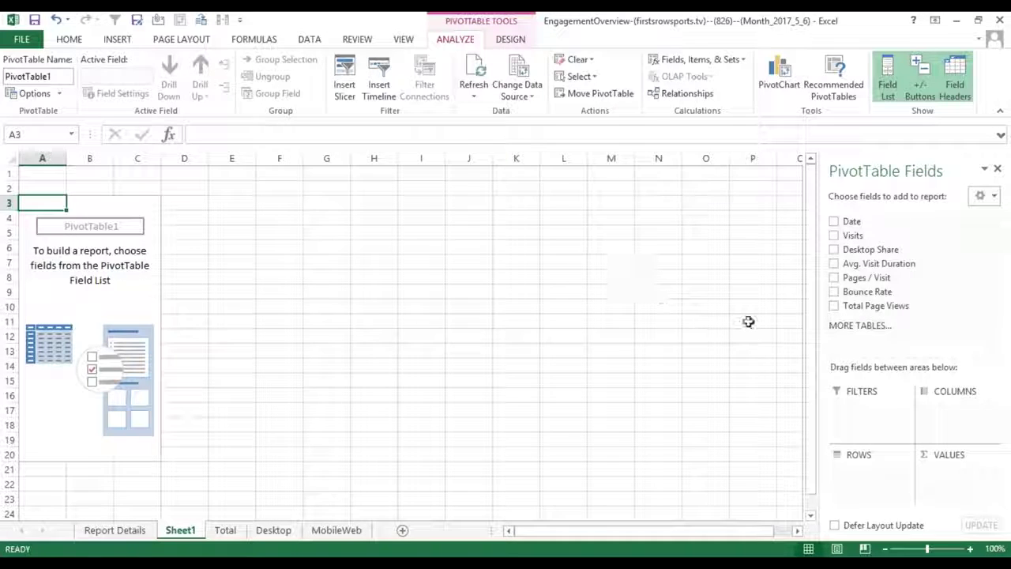
left_click(840, 306)
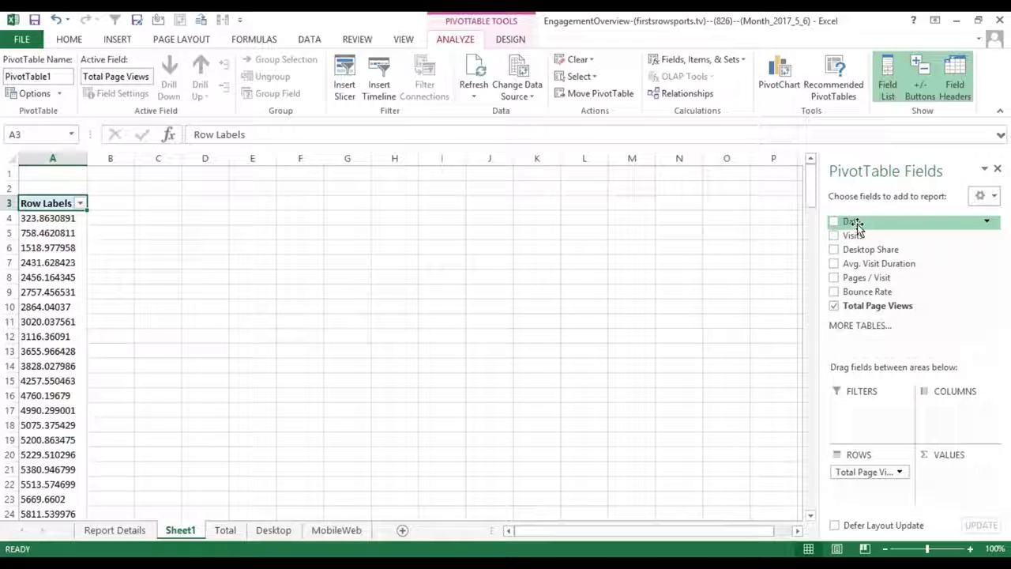
left_click(835, 308)
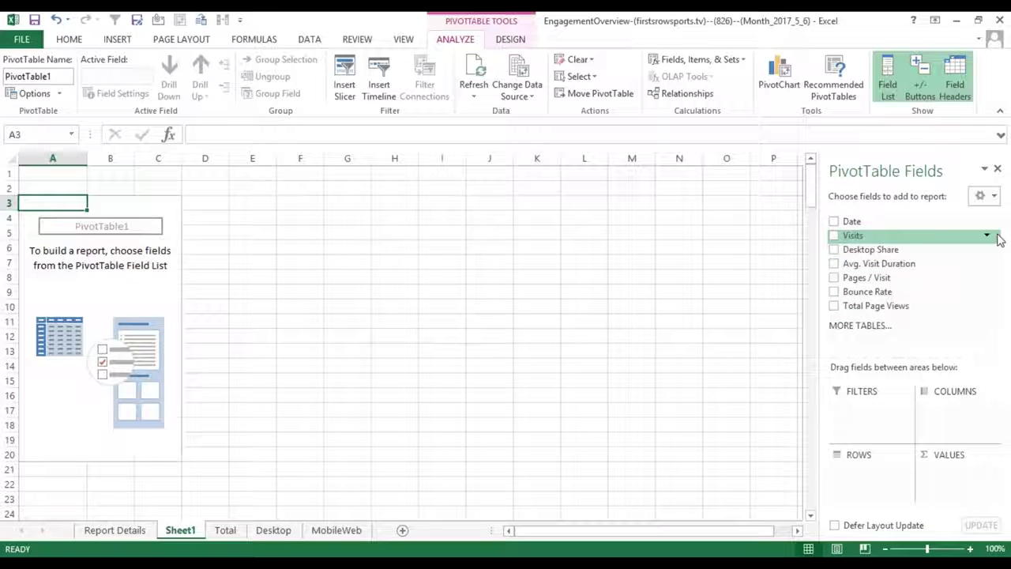
key("ctrl+Home")
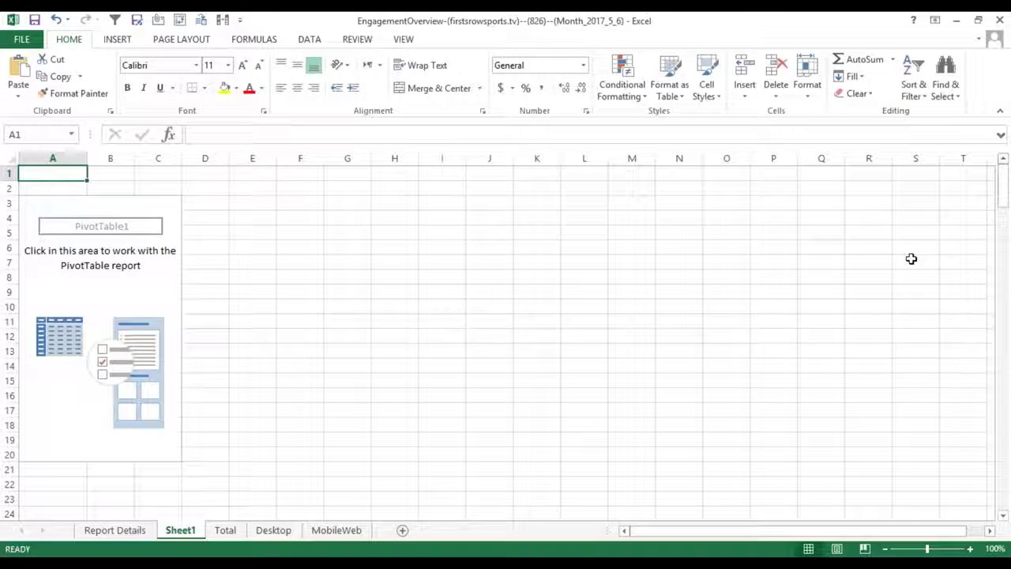
- Create a second PivotTable in a new worksheet from columns A to H of the Total sheet
left_click(229, 531)
left_click(156, 251)
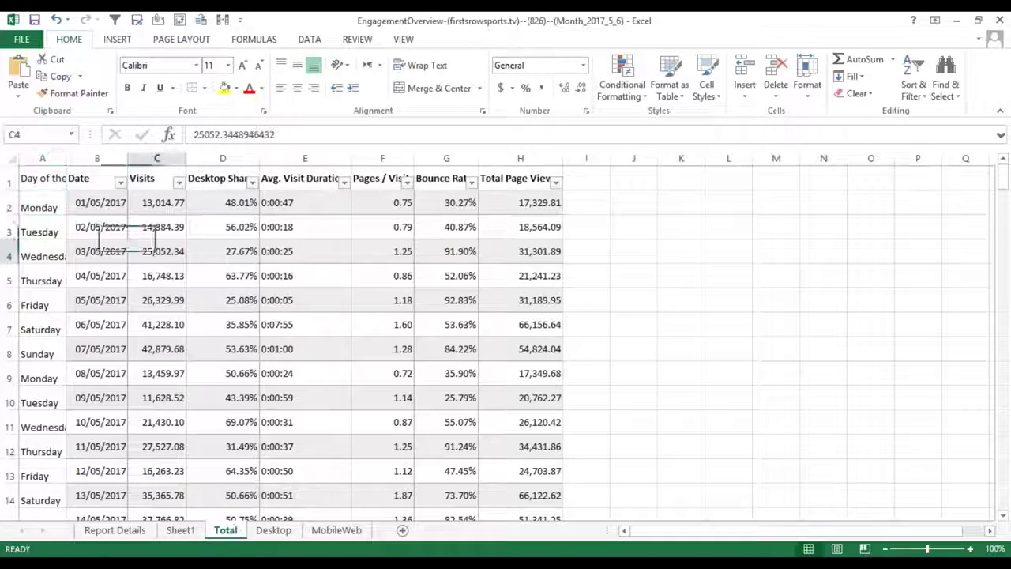
key("ctrl+Home")
key("ctrl+shift+Down")
key("shift+Right")
key("shift+Right")
key("shift+Right")
key("shift+Right")
key("shift+Right")
key("shift+Right")
key("shift+Right")
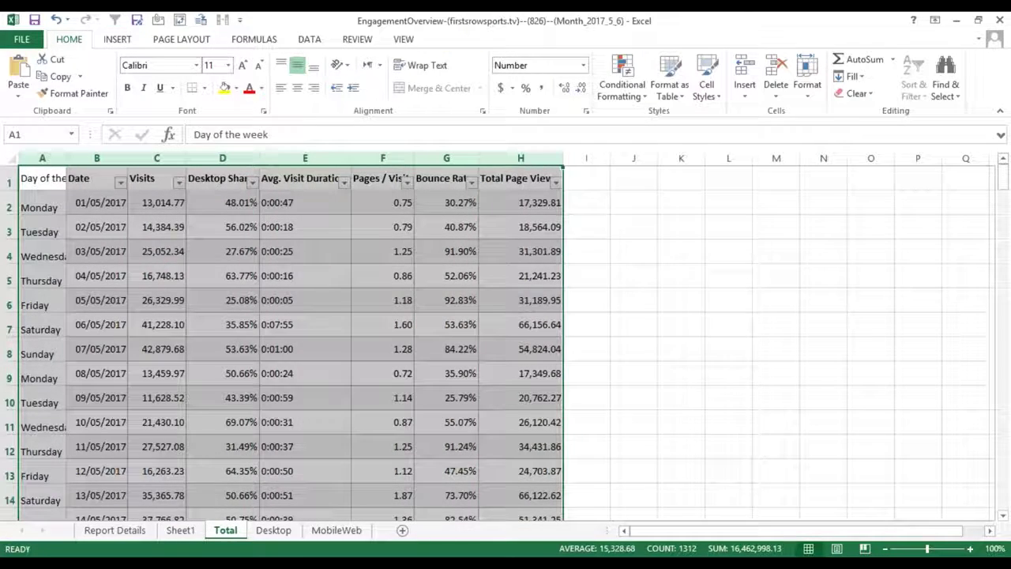
left_click(180, 20)
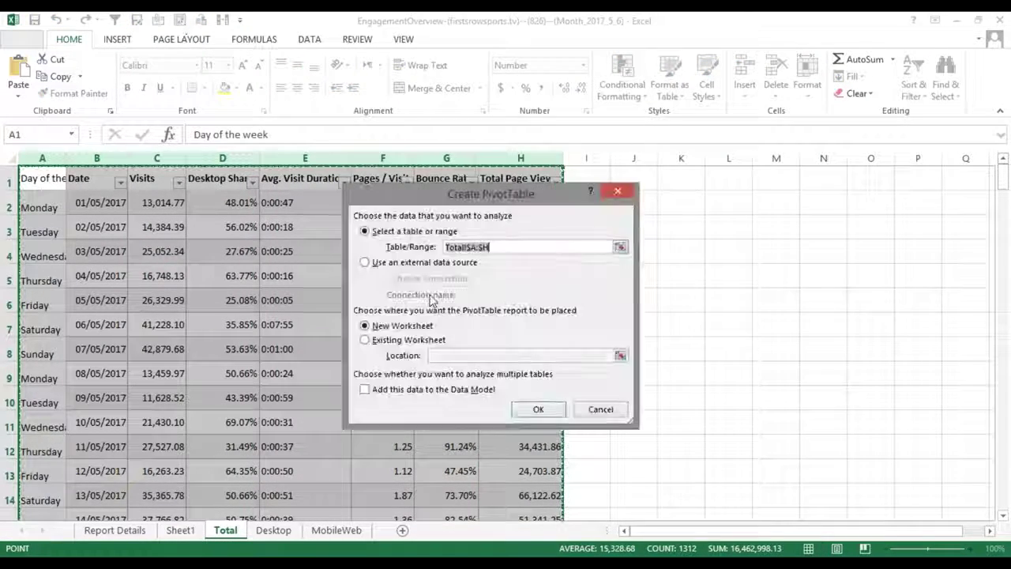
left_click(538, 408)
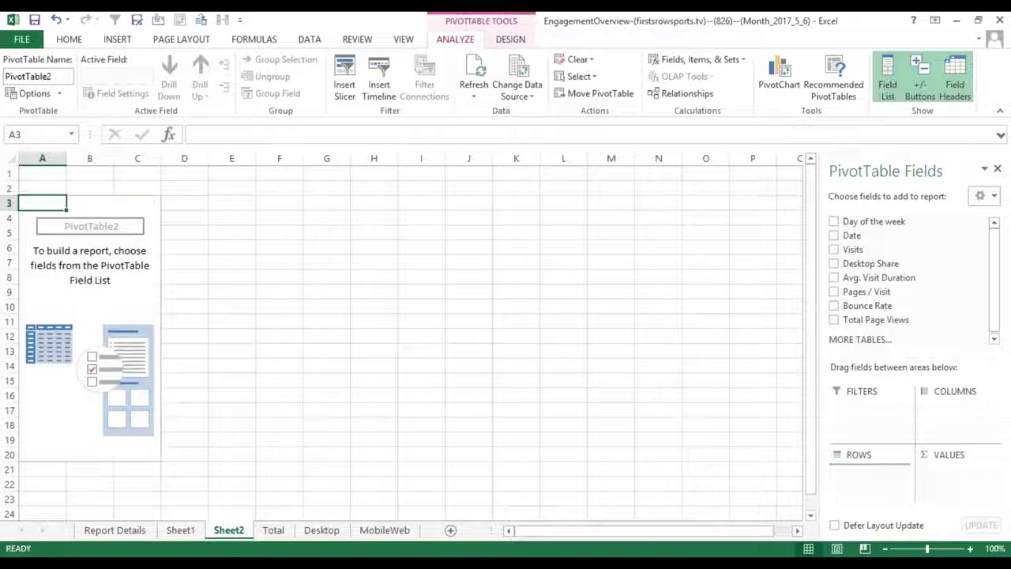
- Set Day of the week as the PivotTable rows and Visits as the values, summarized by Sum
left_click(834, 221)
left_click_drag(916, 296, 956, 474)
left_click(955, 472)
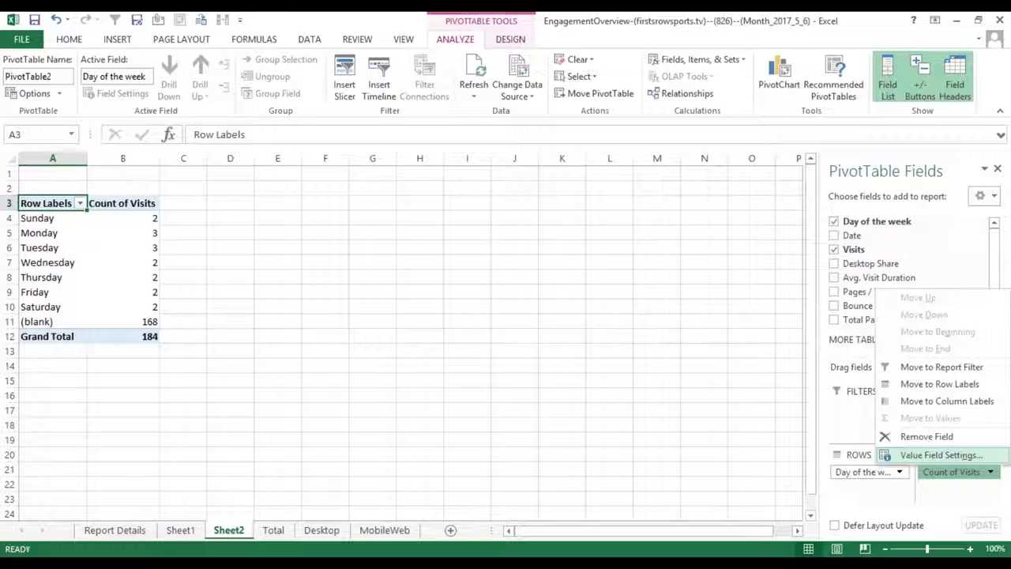
left_click(940, 455)
left_click(377, 318)
left_click(533, 406)
- Format the Sum of Visits values in B4:B11 with the comma number style
left_click(143, 221)
left_click_drag(144, 225, 128, 323)
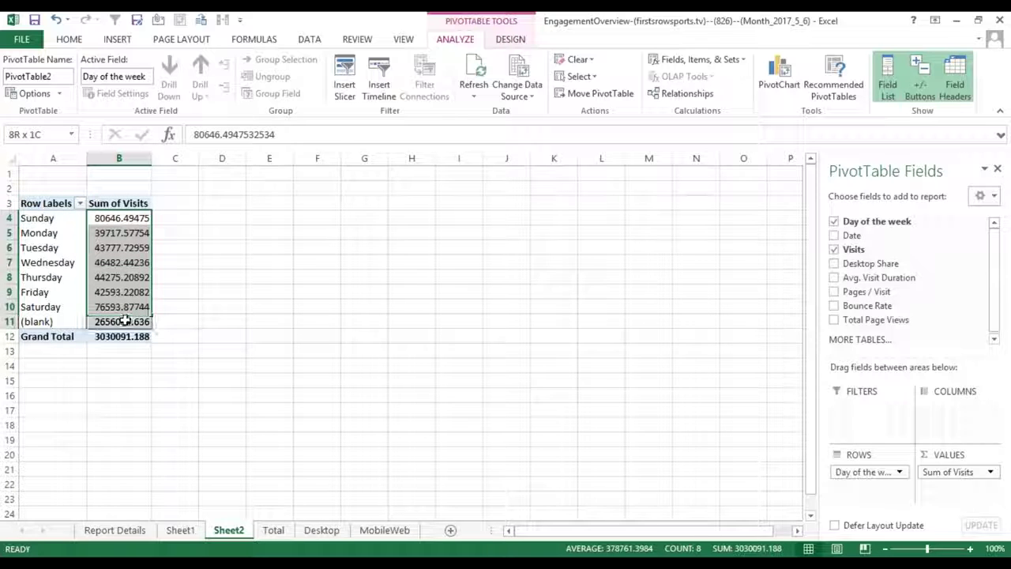
left_click(69, 39)
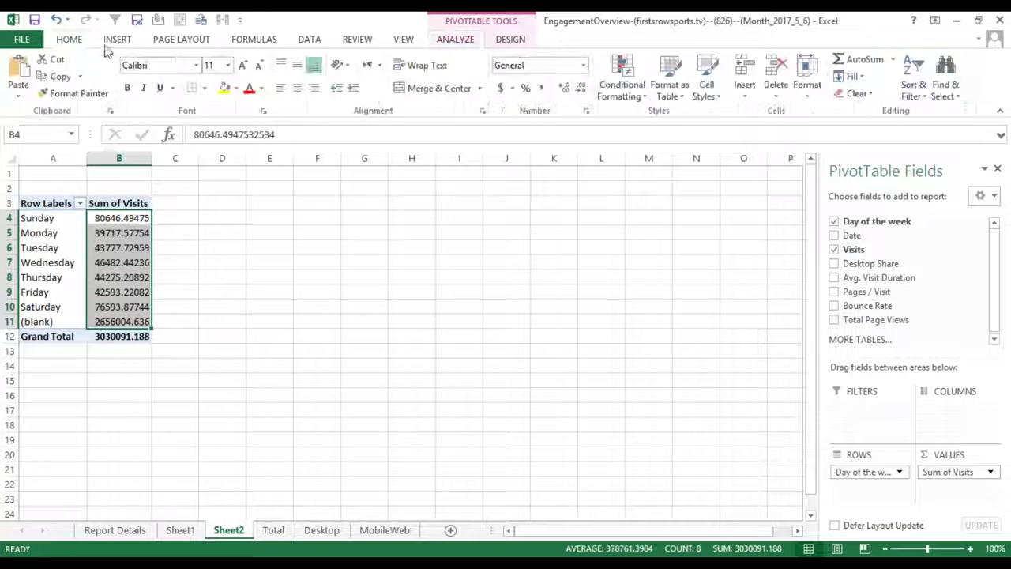
left_click(543, 88)
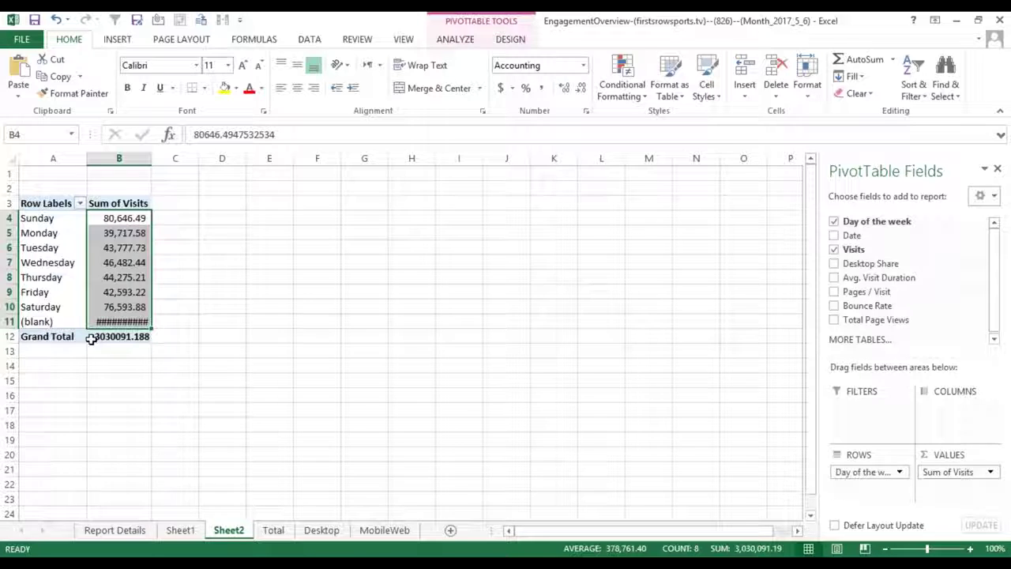
- Compare the visit sums of the weekdays, checking the Sunday and Saturday values
left_click_drag(109, 308, 118, 223)
left_click(119, 220)
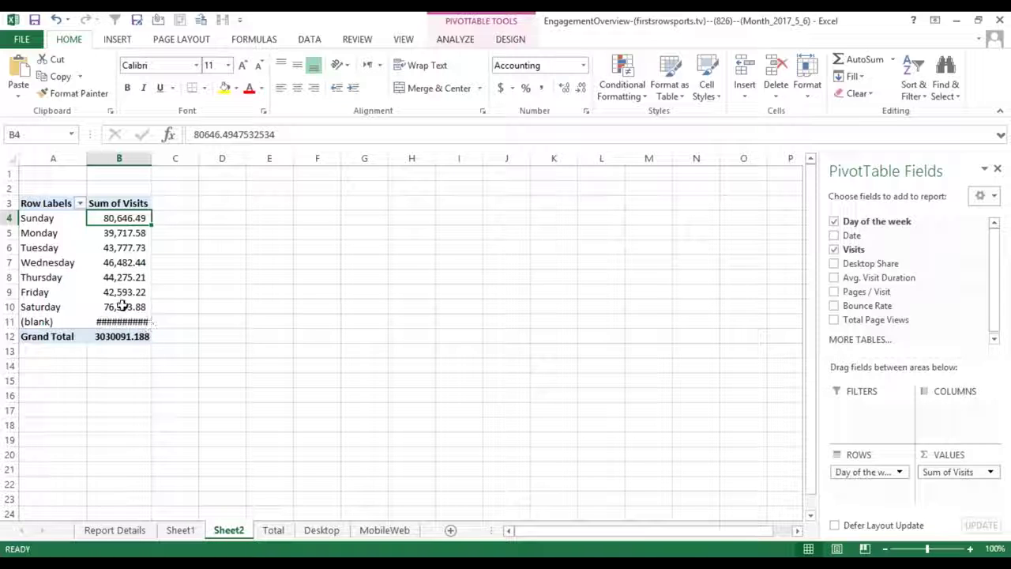
left_click(123, 306)
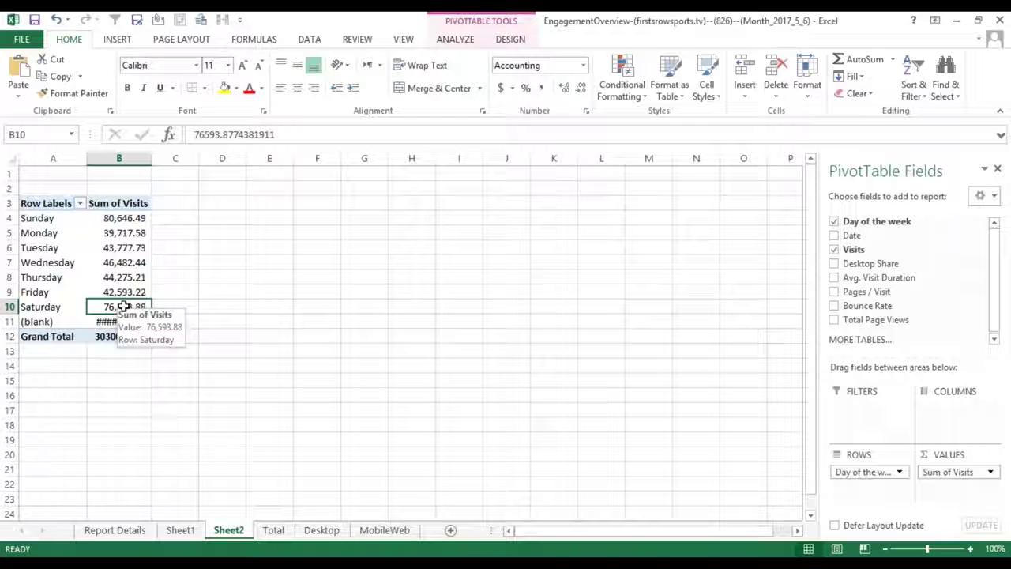
- Switch back to SimilarWeb in the browser and review the daily visits chart and total visits of firstsrowsports.tv
key("alt+Tab")
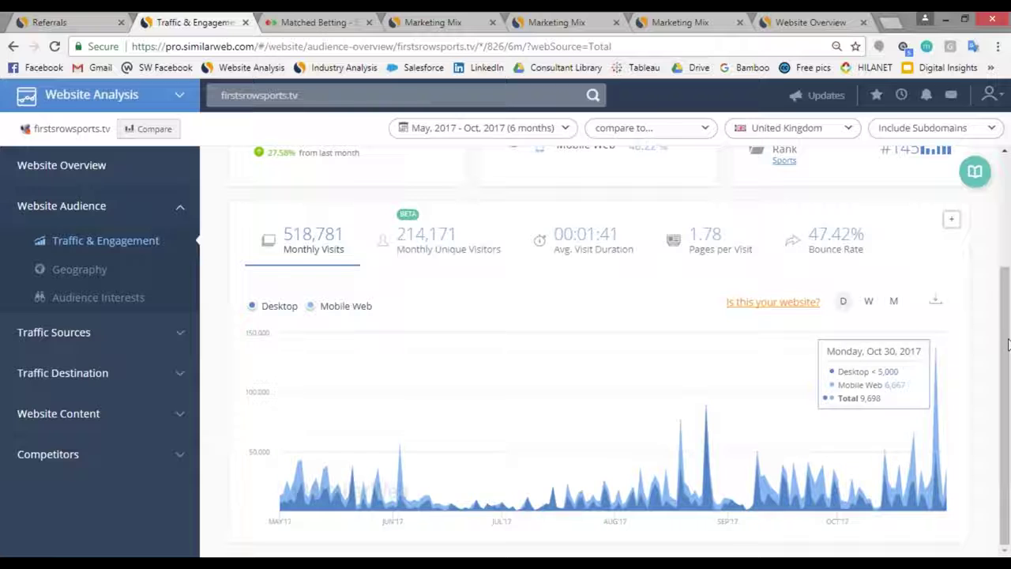
scroll(1005, 340, "up", 2)
scroll(1005, 340, "down", 2)
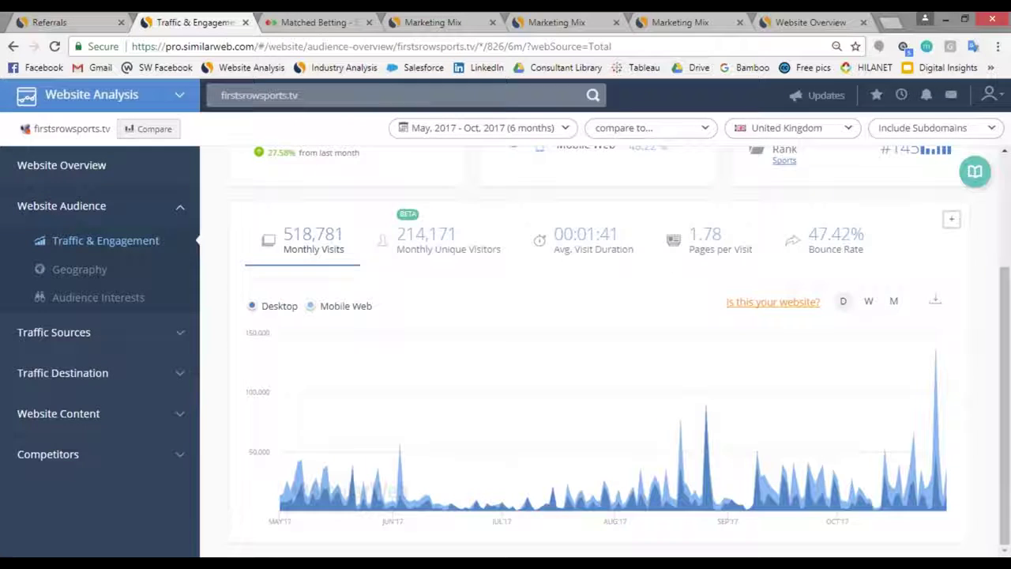
scroll(1005, 177, "up", 2)
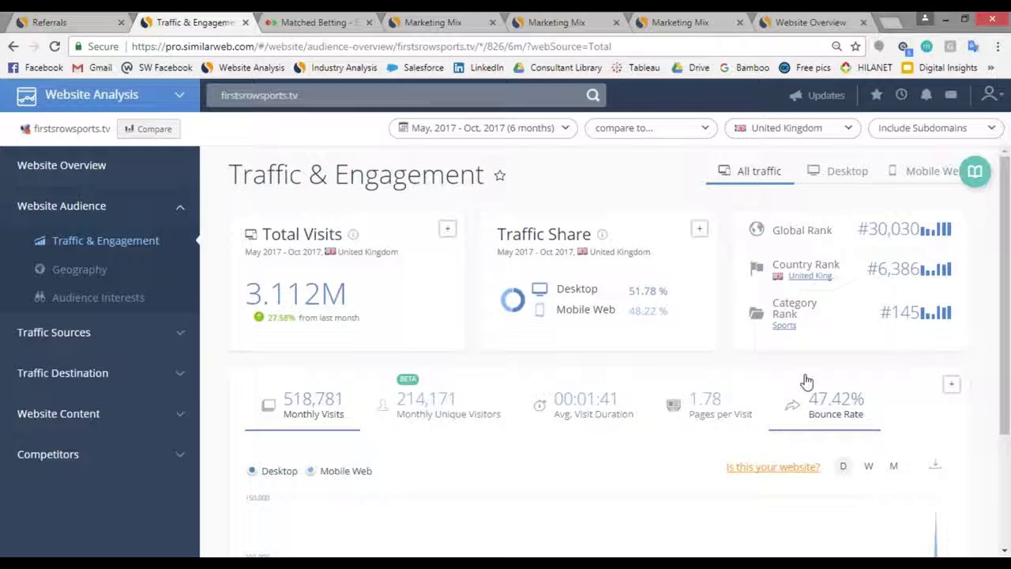
- Open the Marketing Mix report of firstsrowsports.tv and examine the traffic shares by channel, especially Direct and Organic Search
left_click(96, 335)
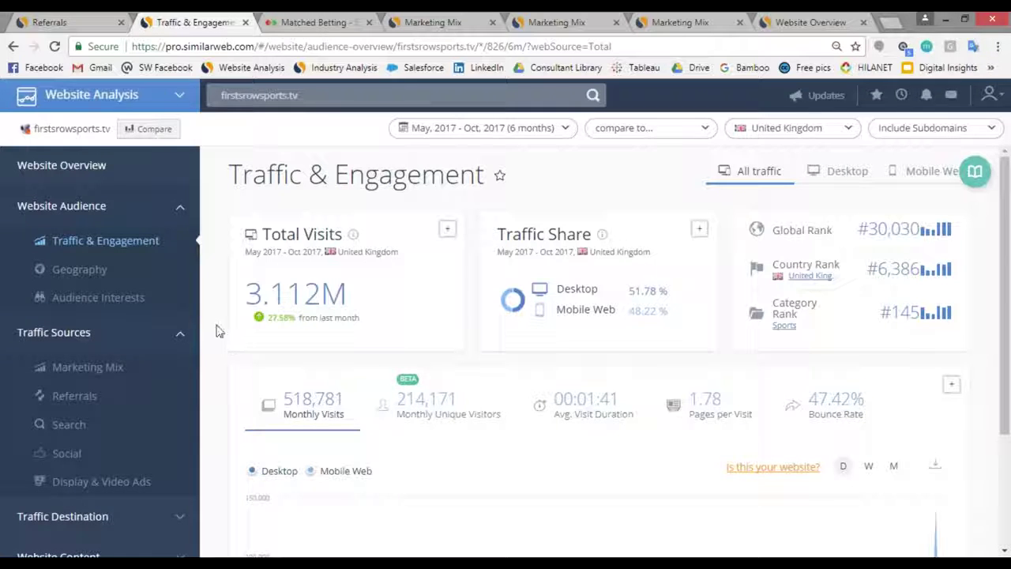
left_click(124, 371)
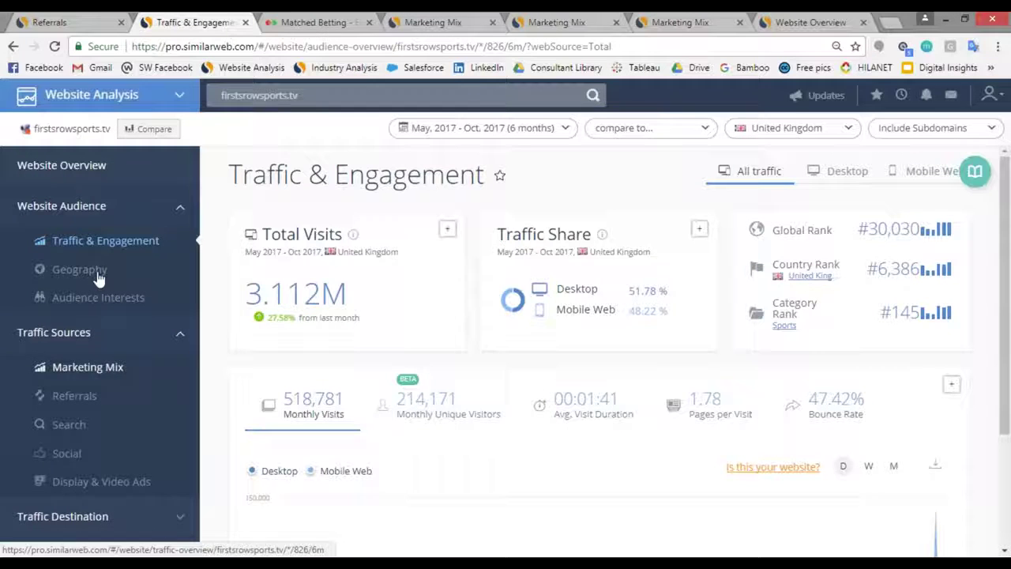
left_click(99, 371)
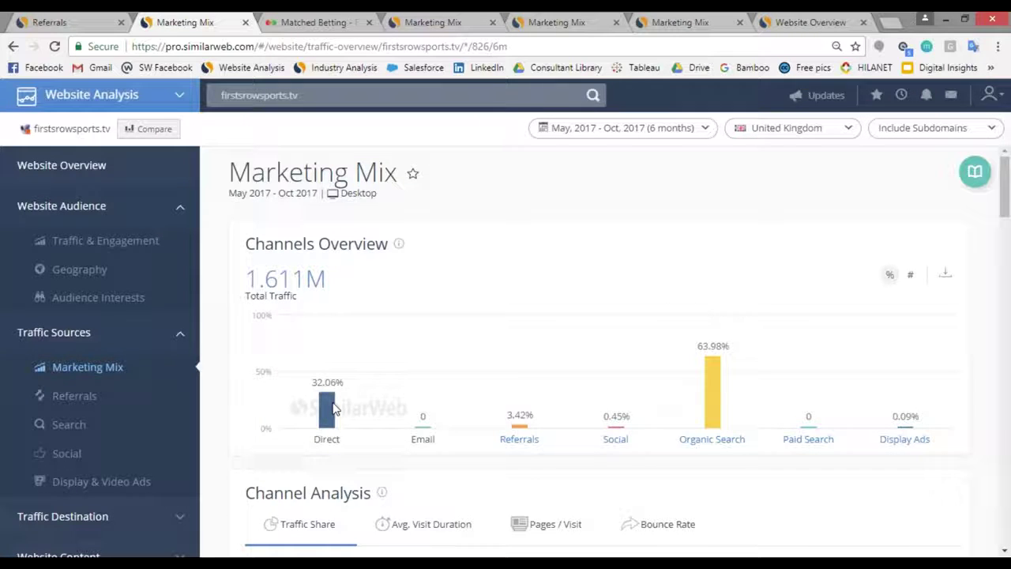
triple_click(699, 290)
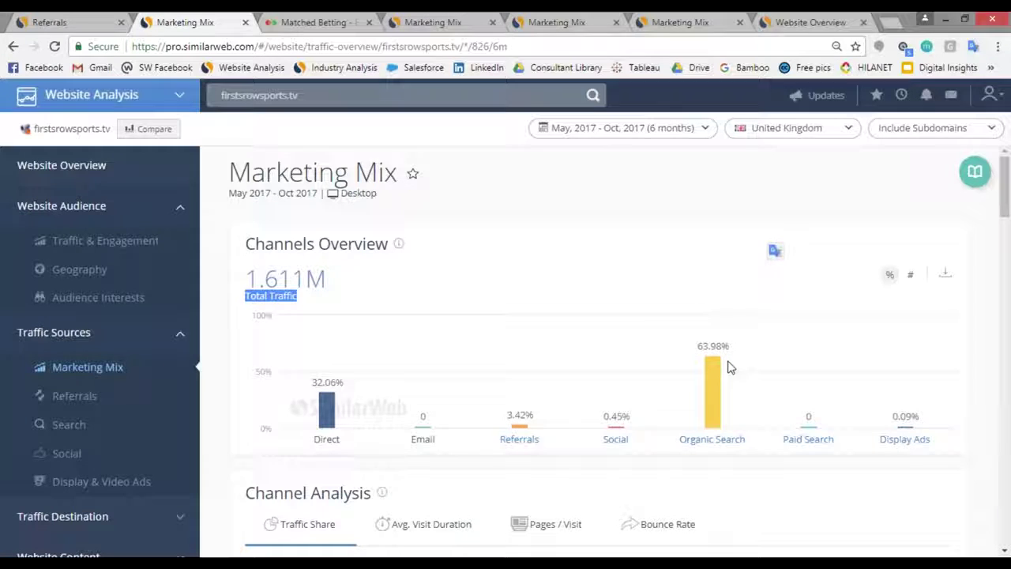
- Return to the Traffic & Engagement report and review the engagement metrics and the daily visits chart for desktop and mobile web
mouse_move(58, 137)
left_click(88, 248)
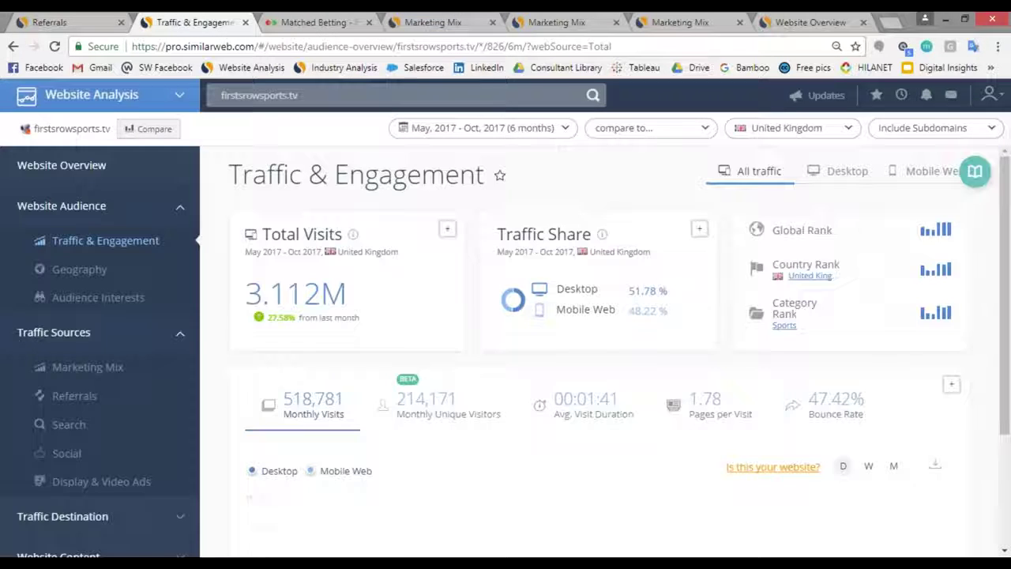
mouse_move(445, 416)
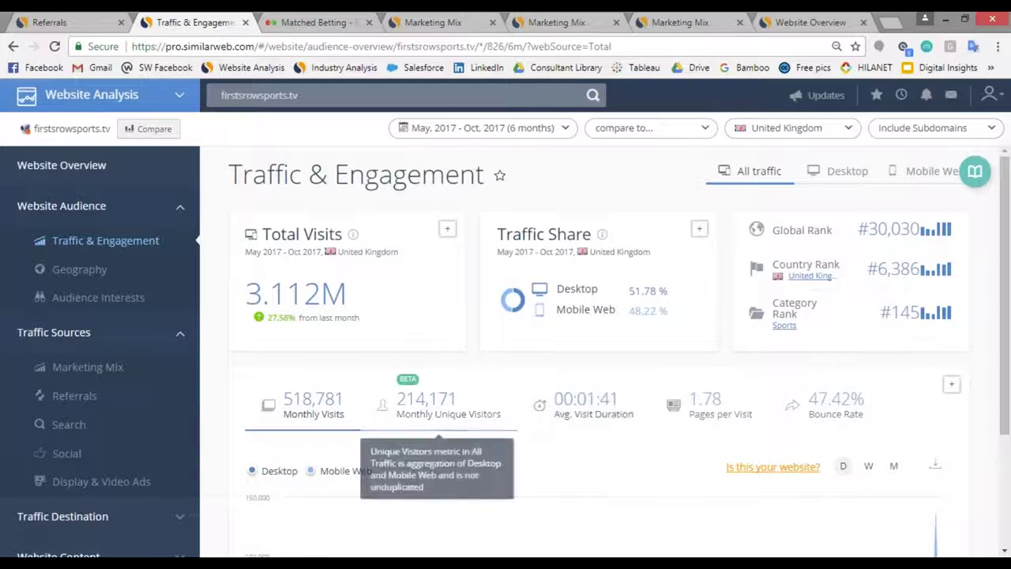
scroll(601, 395, "down", 2)
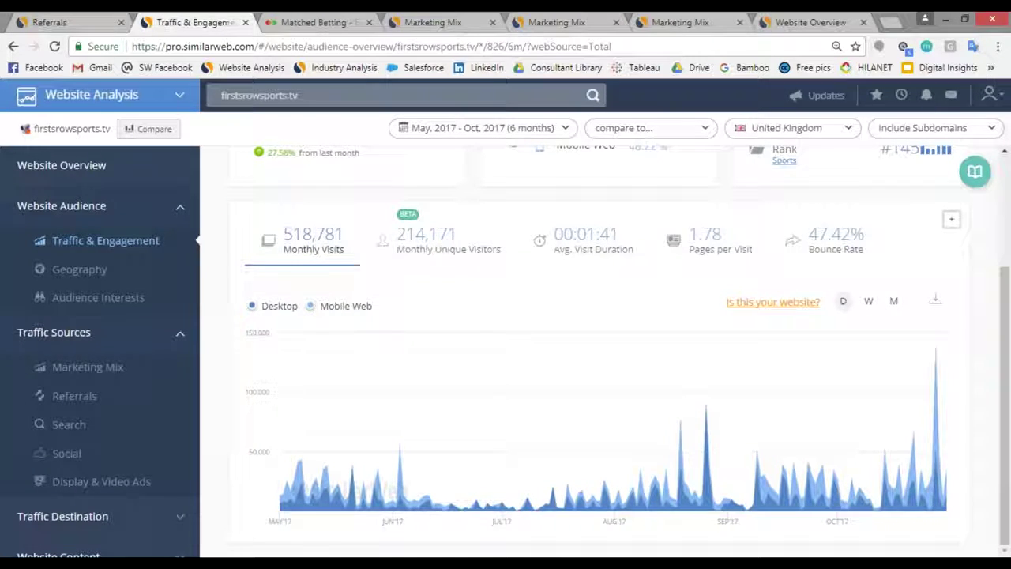
- Check the site's traffic share by country in the Geography report and its Channel Analysis chart in the Marketing Mix report
left_click(101, 271)
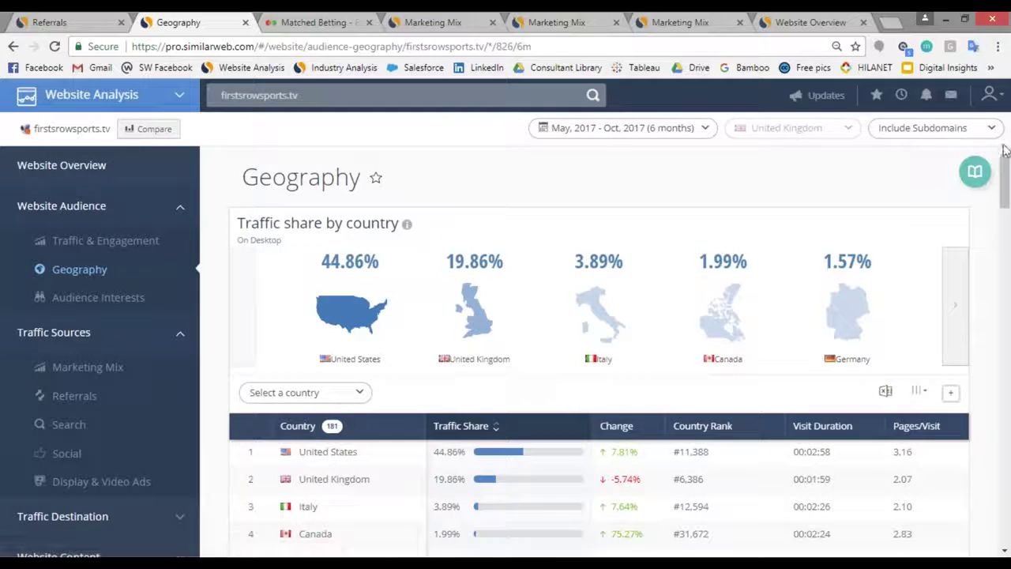
left_click_drag(1006, 182, 1006, 202)
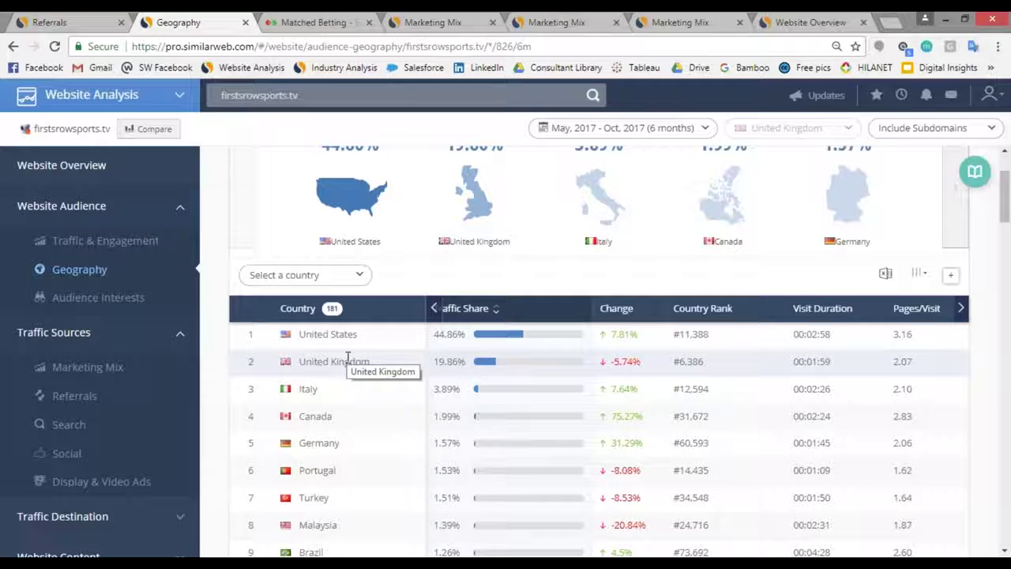
left_click(90, 373)
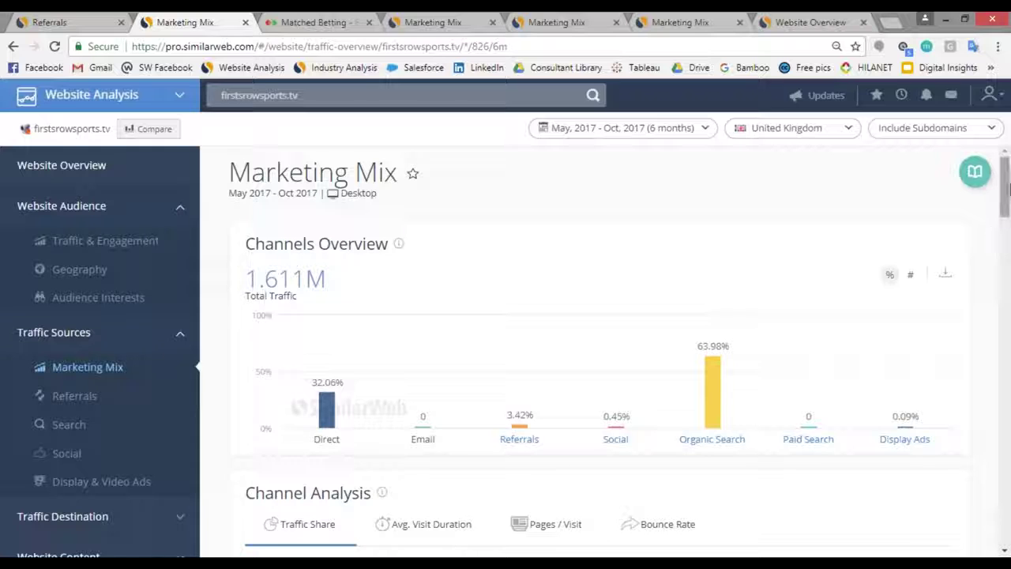
left_click_drag(1007, 187, 1007, 234)
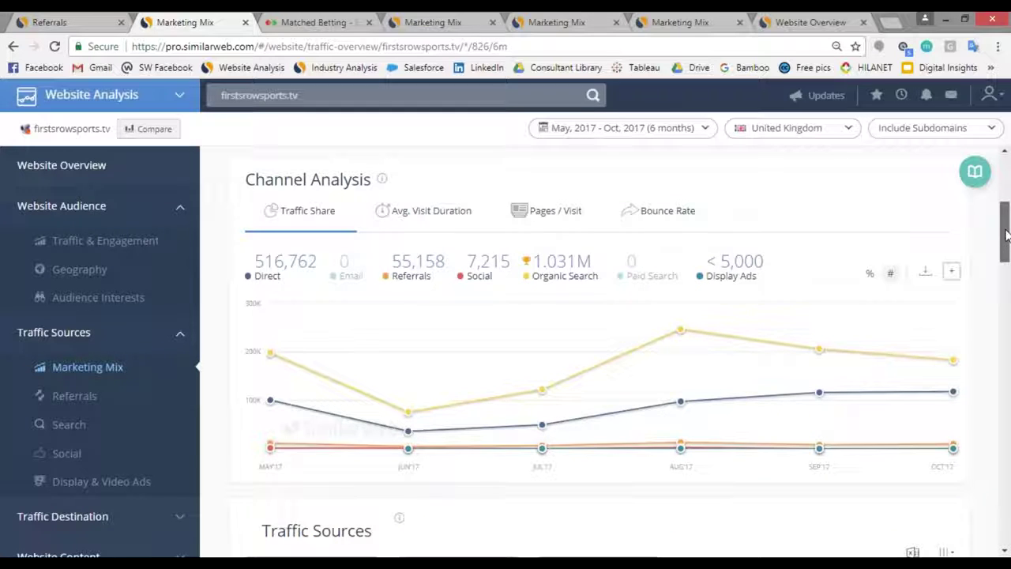
- Open the Outgoing Links report of firstsrowsports.tv and examine its leading destination domains, including streams.tv, bestbookies.eu and sky.com
left_click(60, 335)
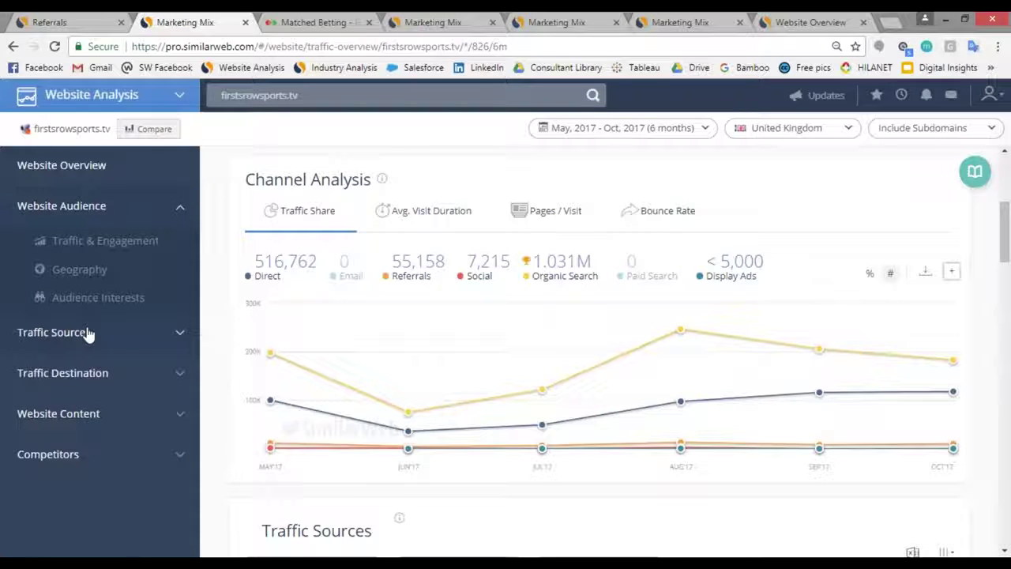
left_click(89, 335)
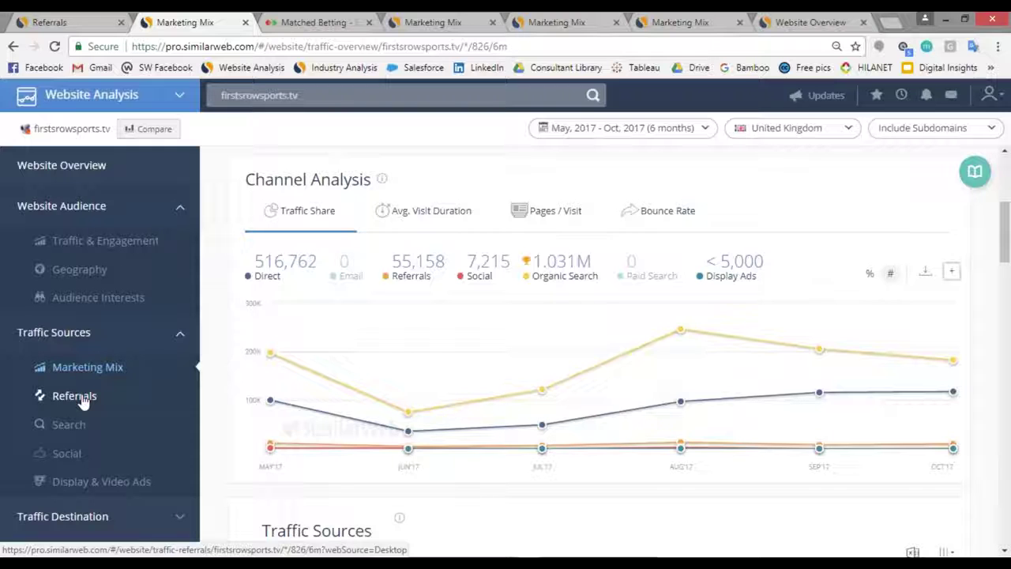
left_click(89, 338)
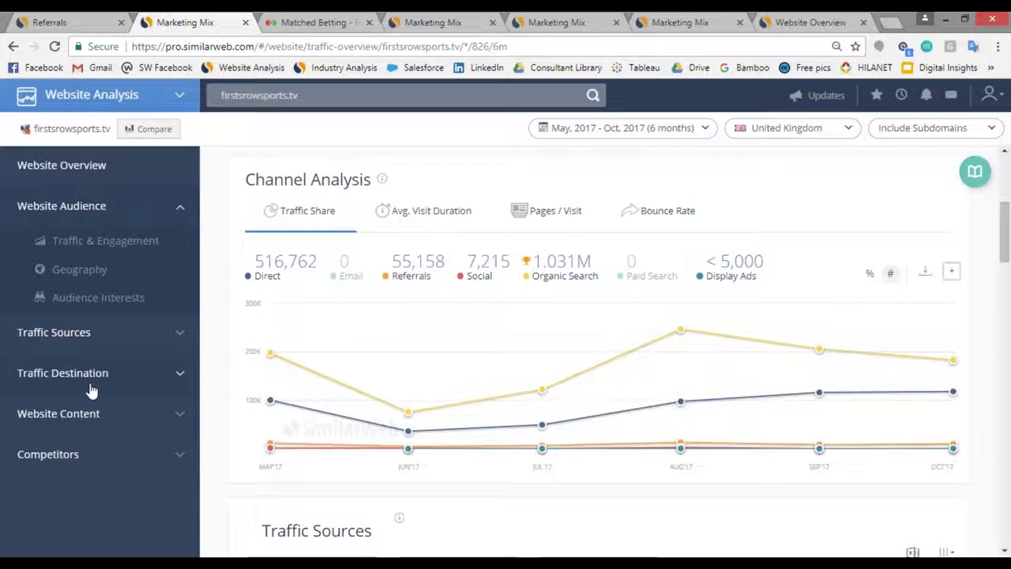
left_click(90, 384)
left_click(98, 426)
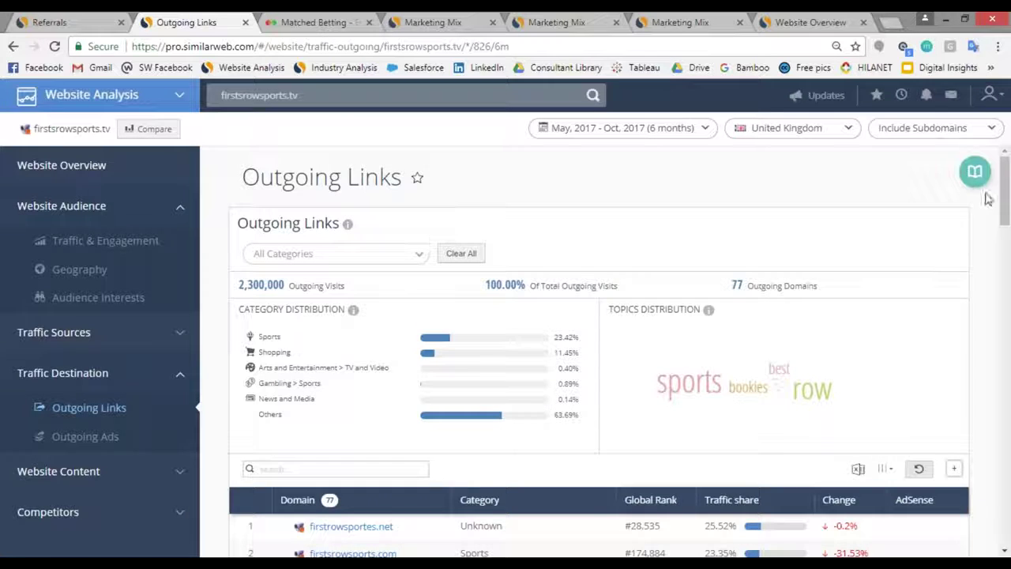
left_click_drag(1008, 196, 1007, 256)
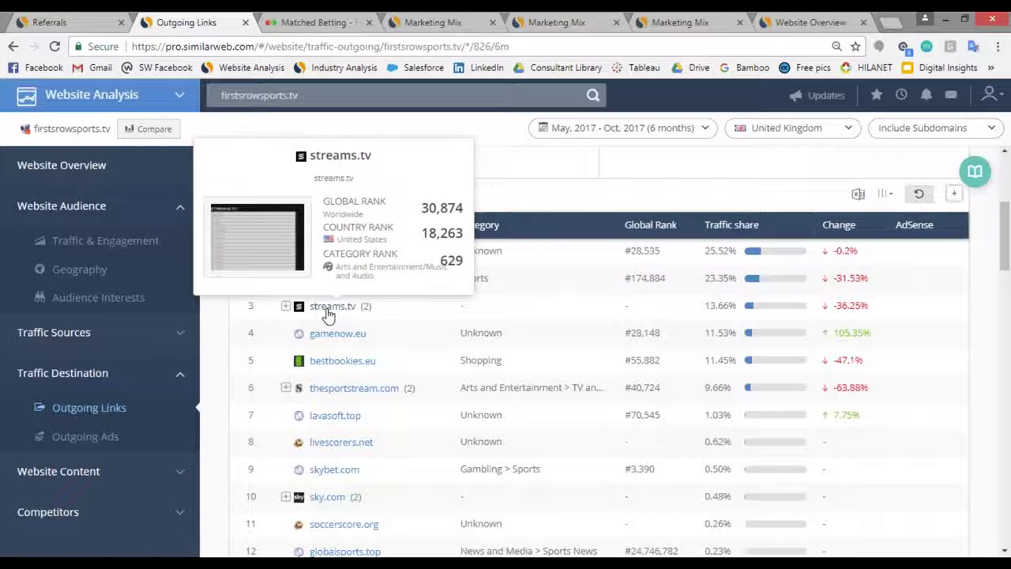
mouse_move(328, 368)
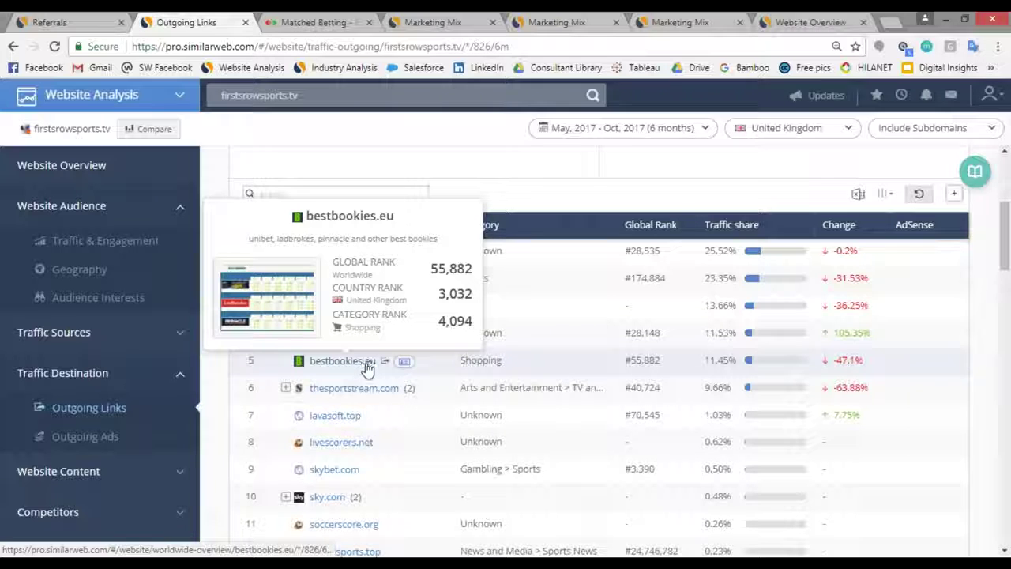
mouse_move(352, 451)
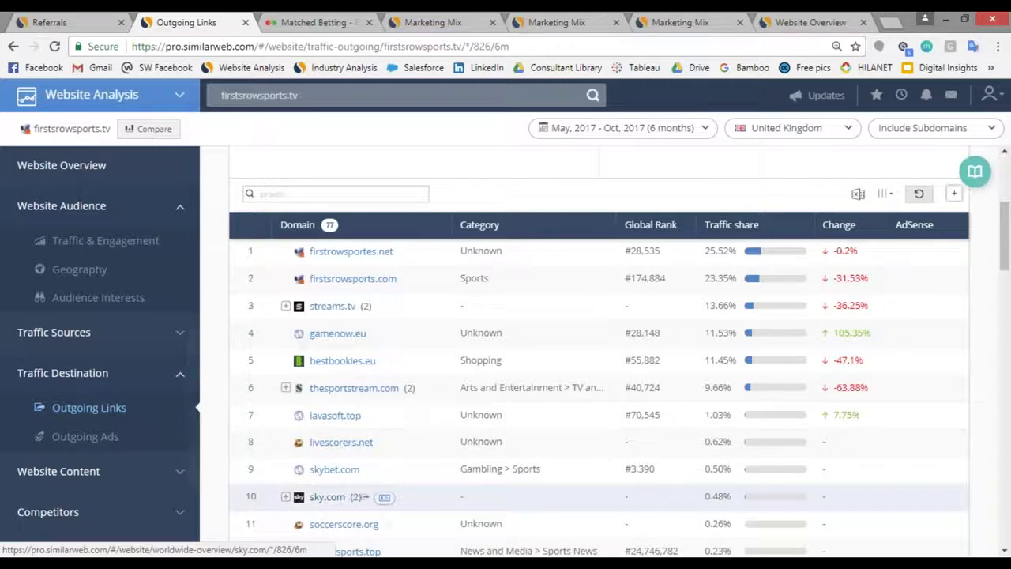
mouse_move(328, 500)
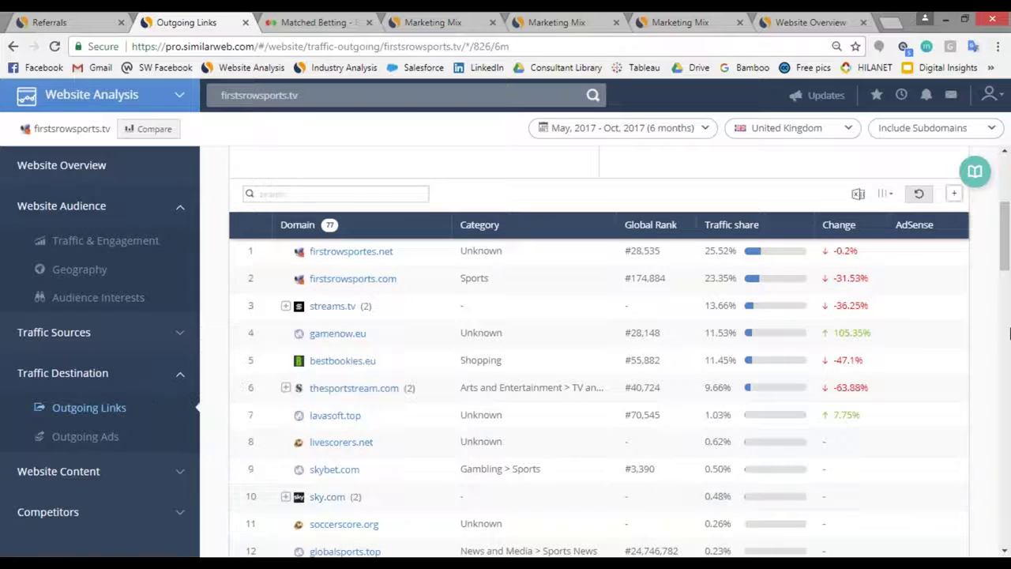
- Look further through the outgoing domains for betting sites such as bet365.com, ladbrokes.com and bwin.com, returning to the first rows
left_click_drag(1004, 266, 1005, 290)
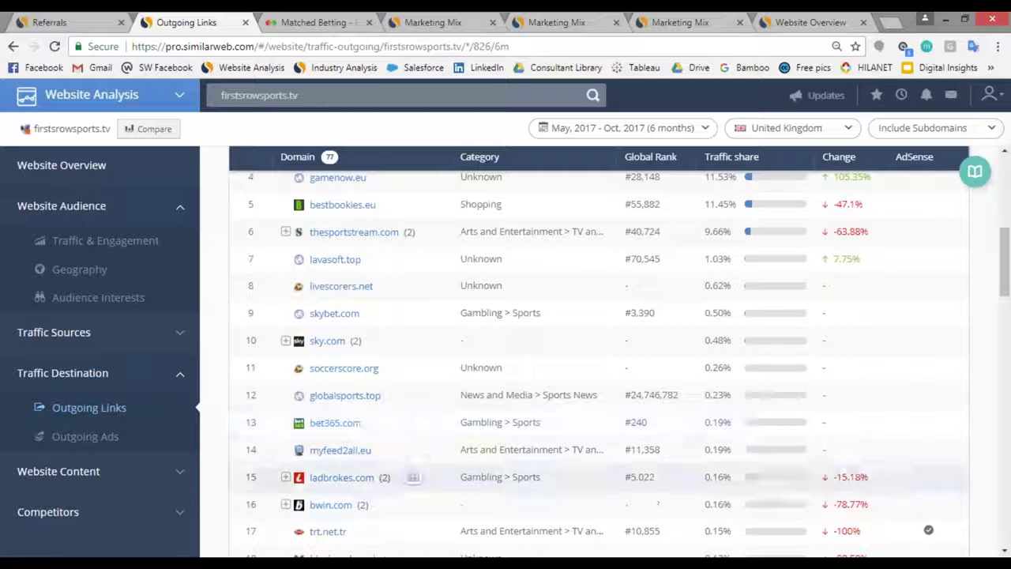
mouse_move(348, 506)
left_click_drag(1005, 260, 1007, 288)
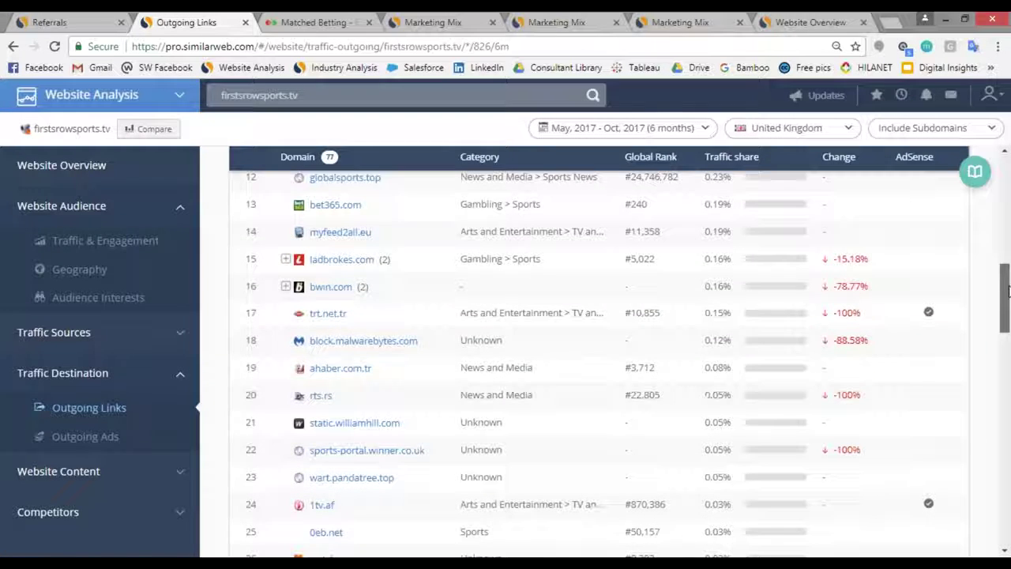
left_click_drag(1005, 288, 980, 237)
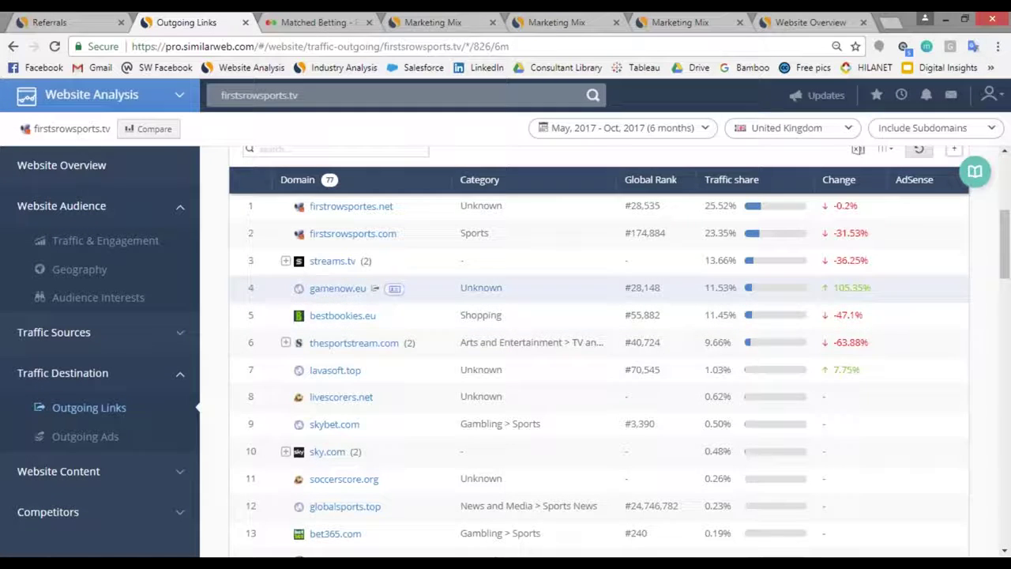
mouse_move(340, 432)
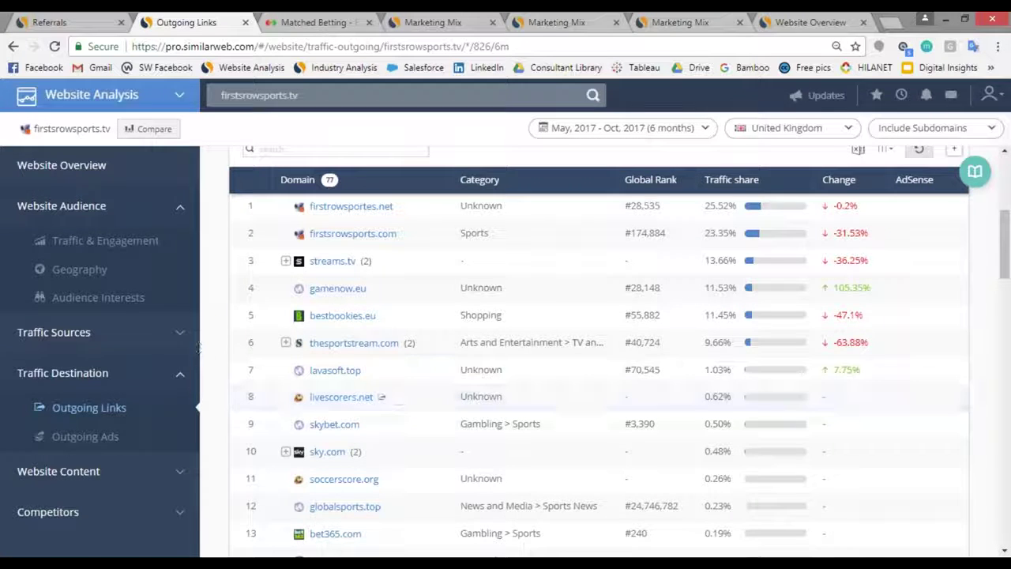
- Review the ad sources, categories and advertisers in the Outgoing Ads report and return to the Outgoing Links report
left_click(84, 437)
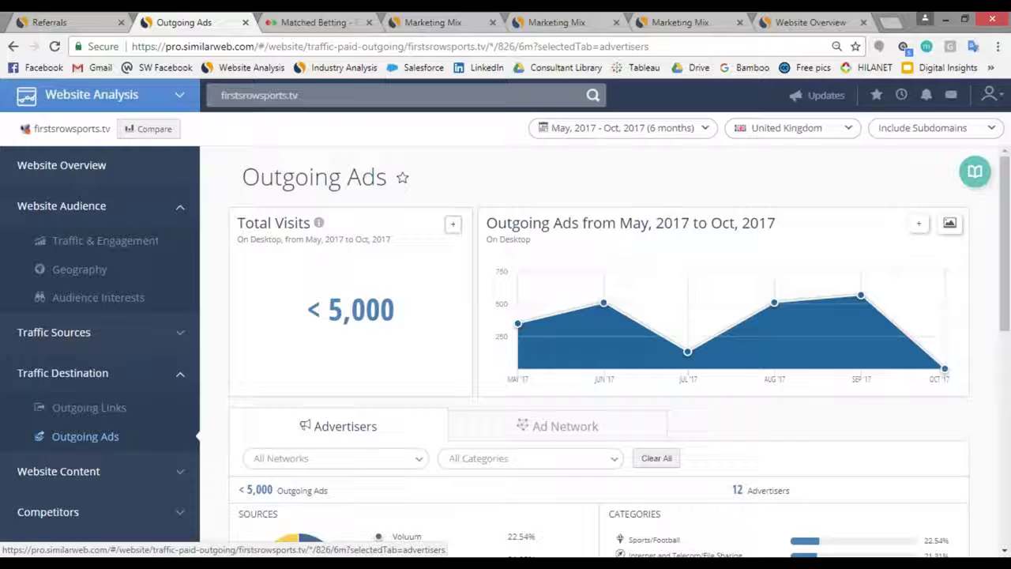
scroll(601, 348, "down", 4)
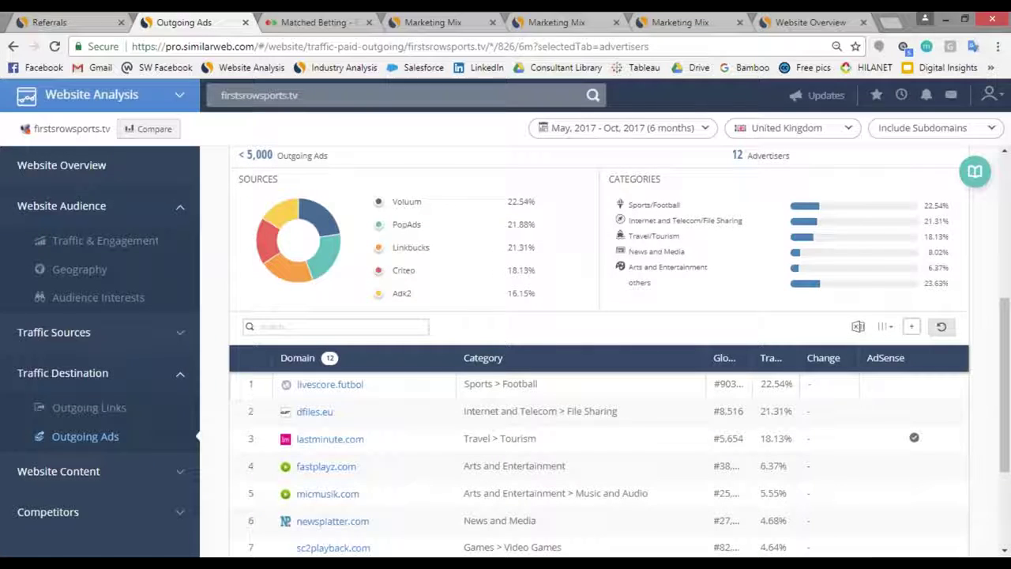
scroll(387, 316, "up", 2)
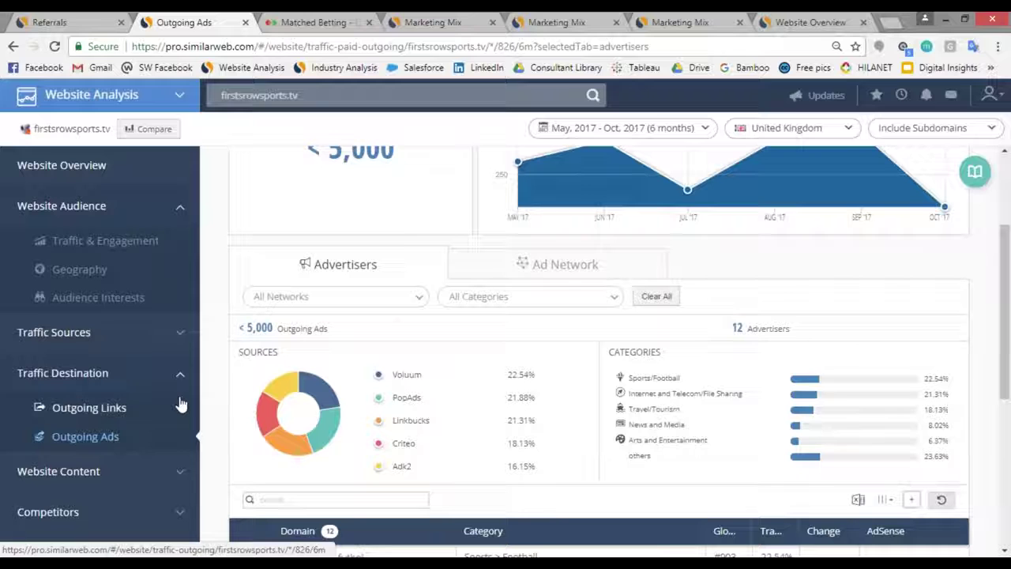
left_click(111, 417)
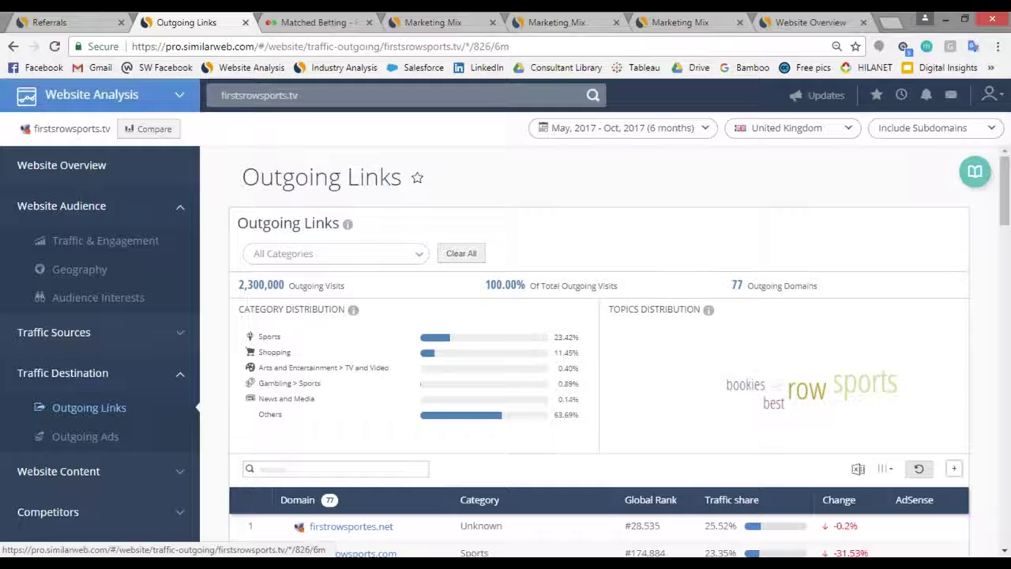
- Check the Subdomains report and examine which sections of firstsrowsports.tv get the largest share in the Popular Pages report
left_click(89, 470)
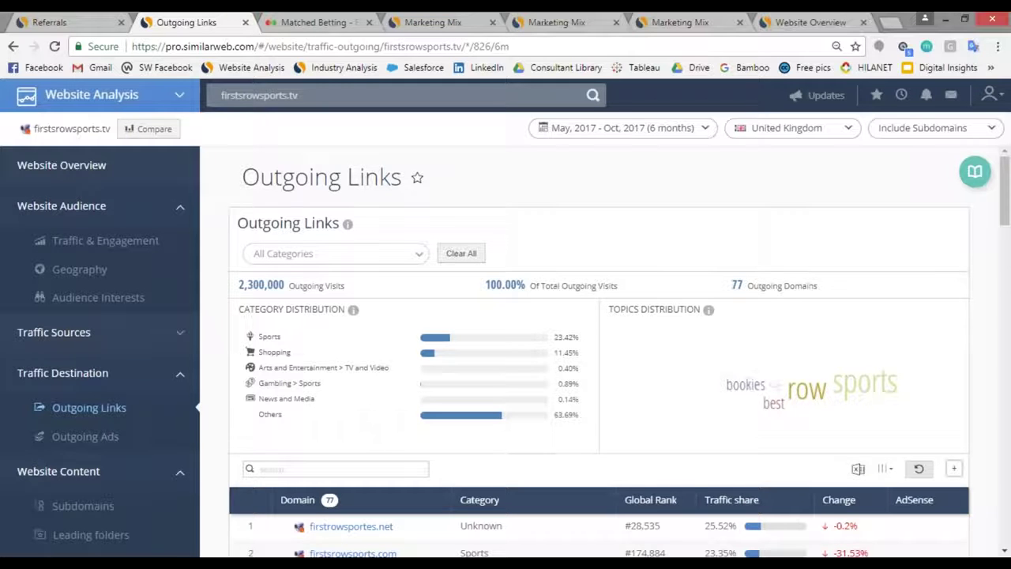
left_click(91, 510)
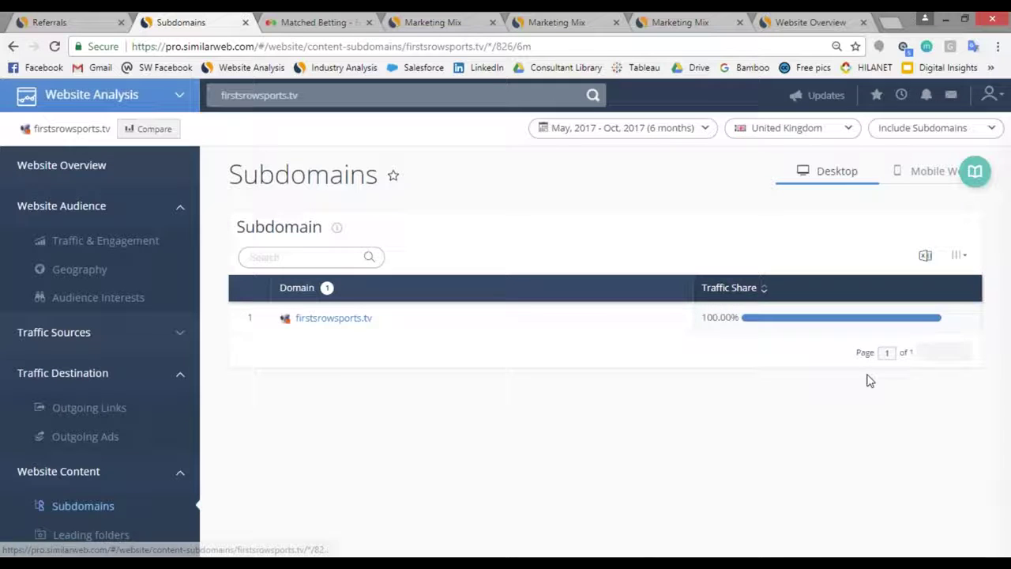
left_click(83, 389)
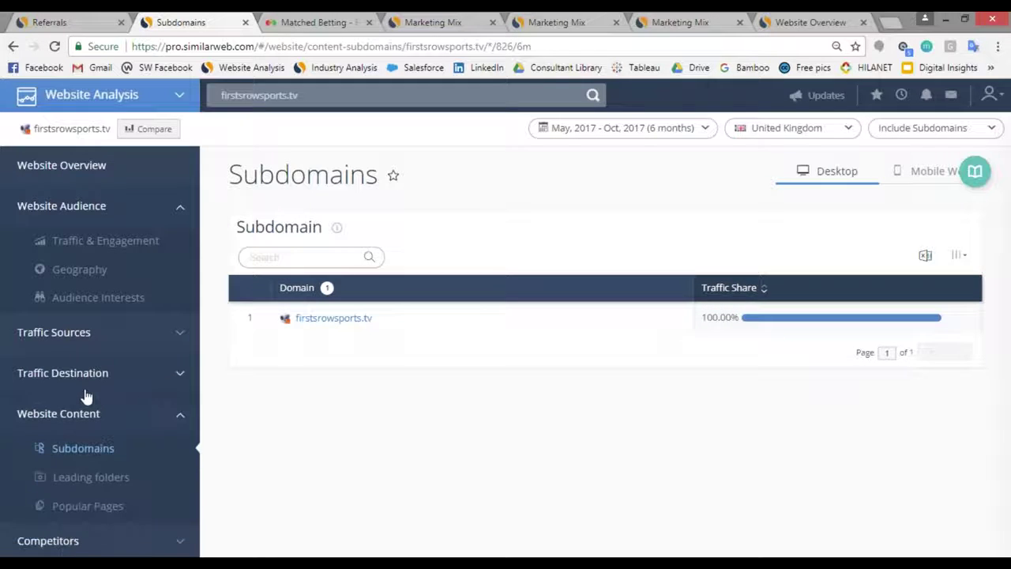
left_click(113, 508)
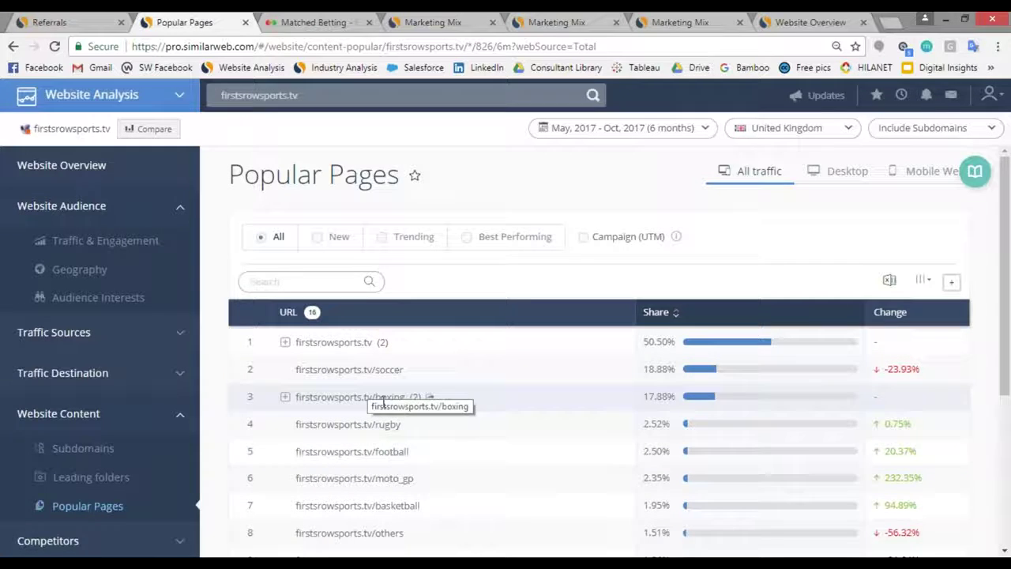
- Open the Similar Sites report under the competitor analysis of firstsrowsports.tv
left_click(132, 424)
left_click(124, 458)
left_click(102, 489)
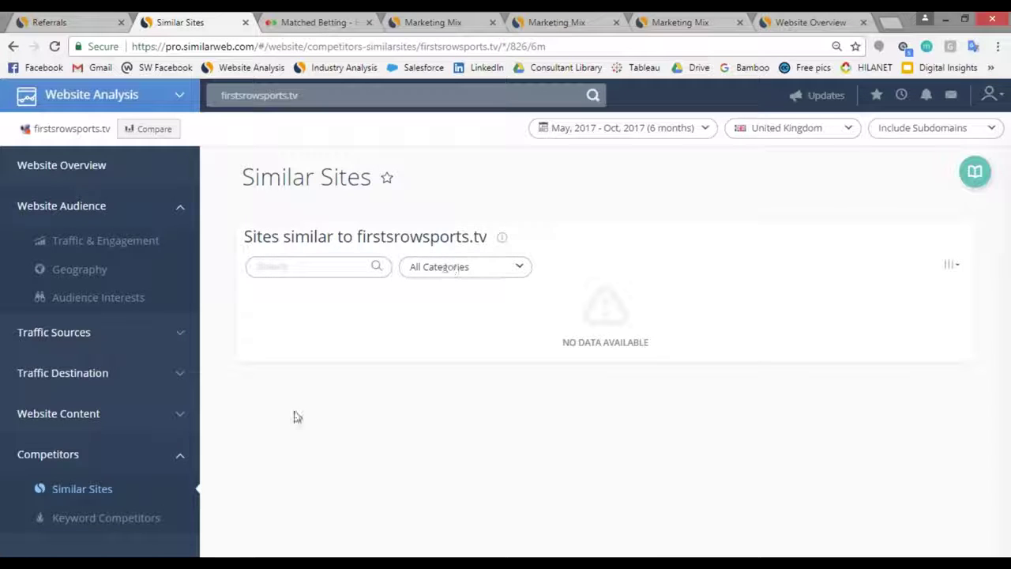
- Open the Keyword Competitors report and look through the organic competitors of firstsrowsports.tv, returning to the start of the list
left_click(91, 527)
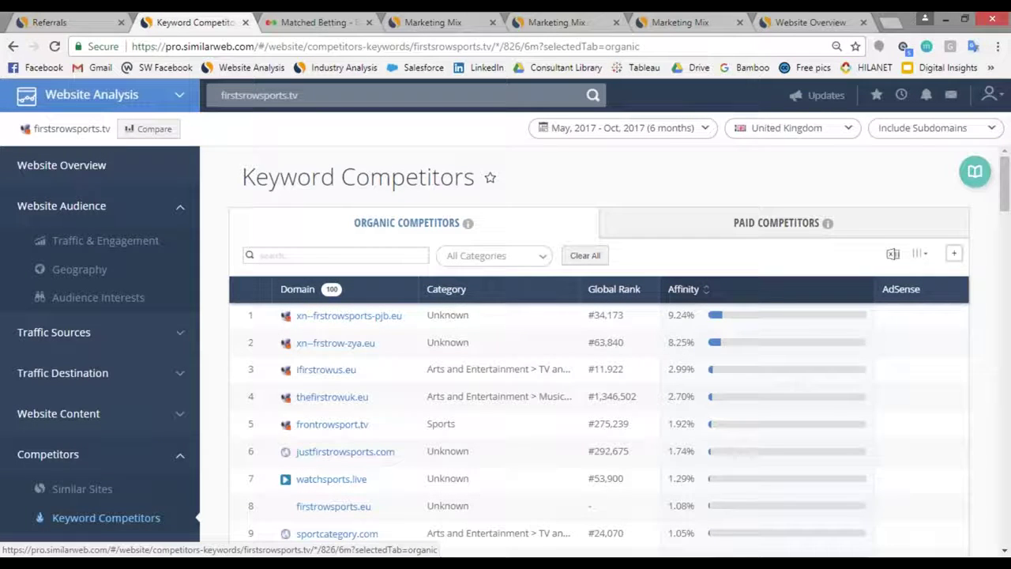
scroll(1003, 189, "down", 1)
left_click_drag(1005, 183, 1005, 225)
scroll(1004, 225, "down", 2)
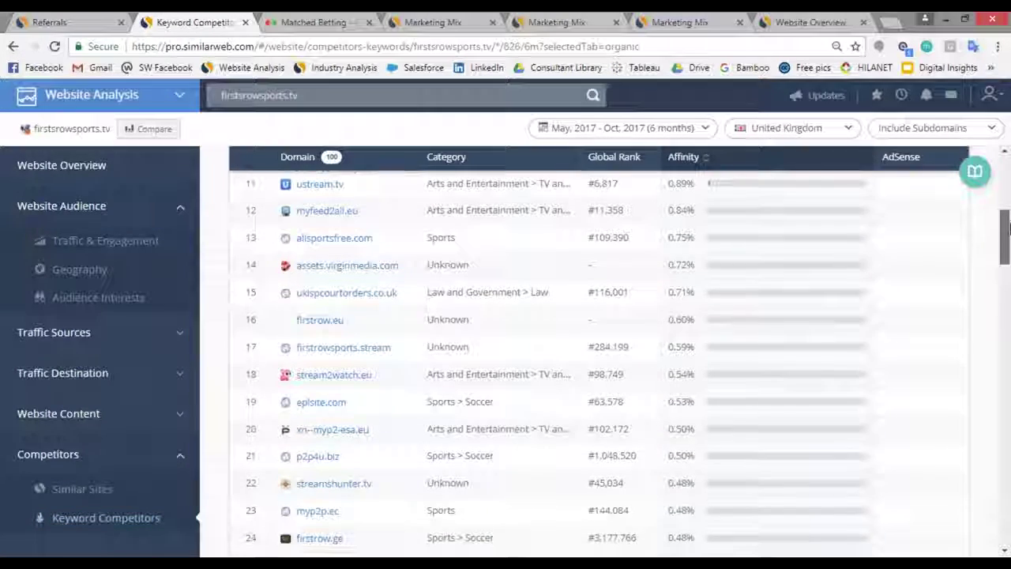
scroll(1008, 202, "up", 10)
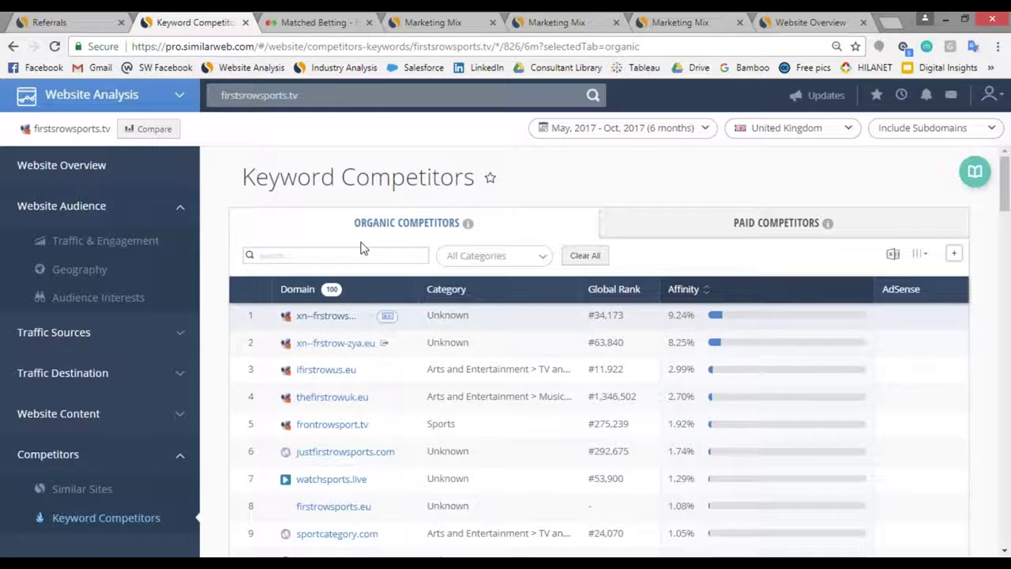
- Open the Search report of firstsrowsports.tv and review its overview, including search traffic over time, search engines, types and competitive overlap
left_click(141, 465)
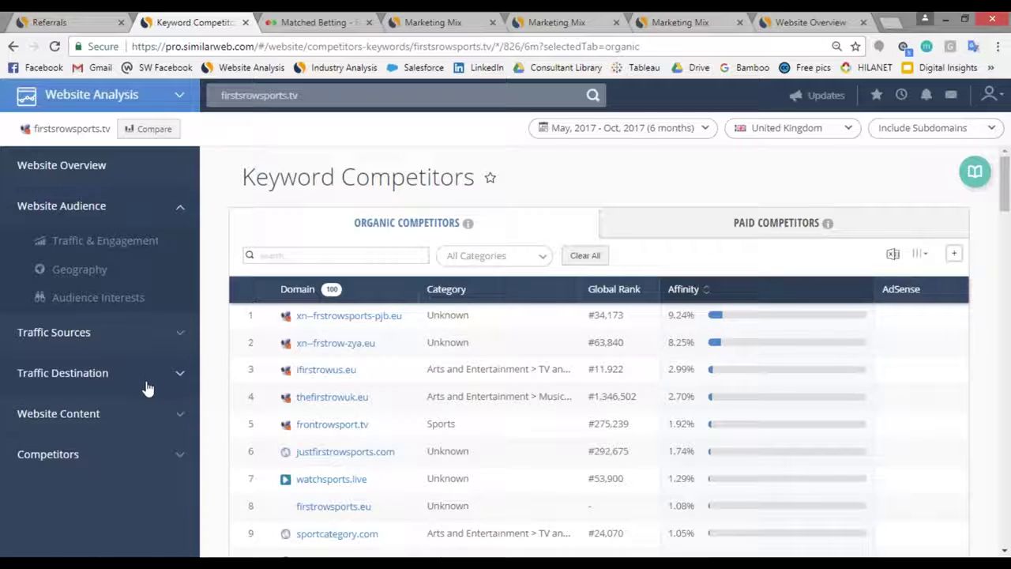
left_click(143, 338)
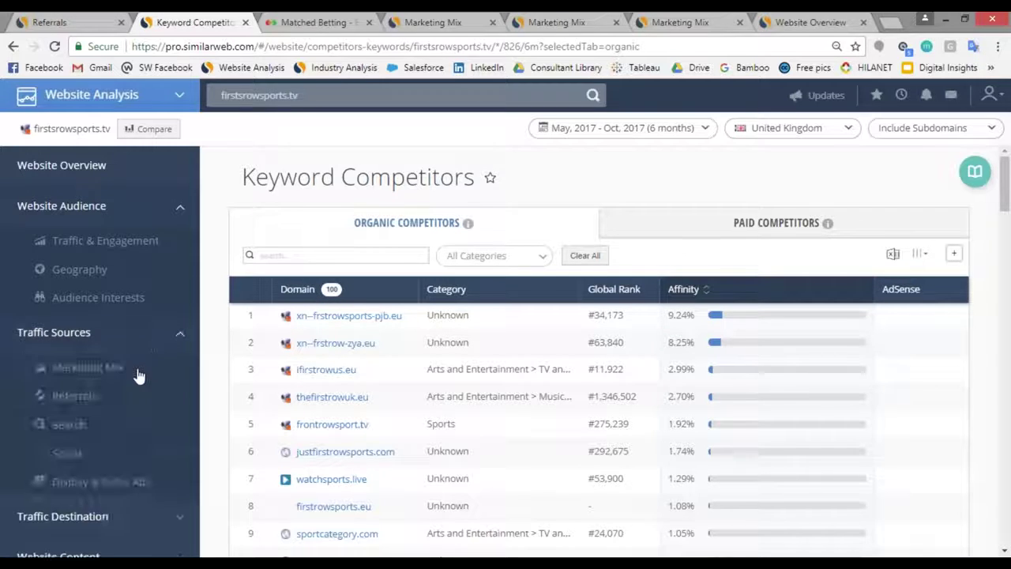
left_click(84, 424)
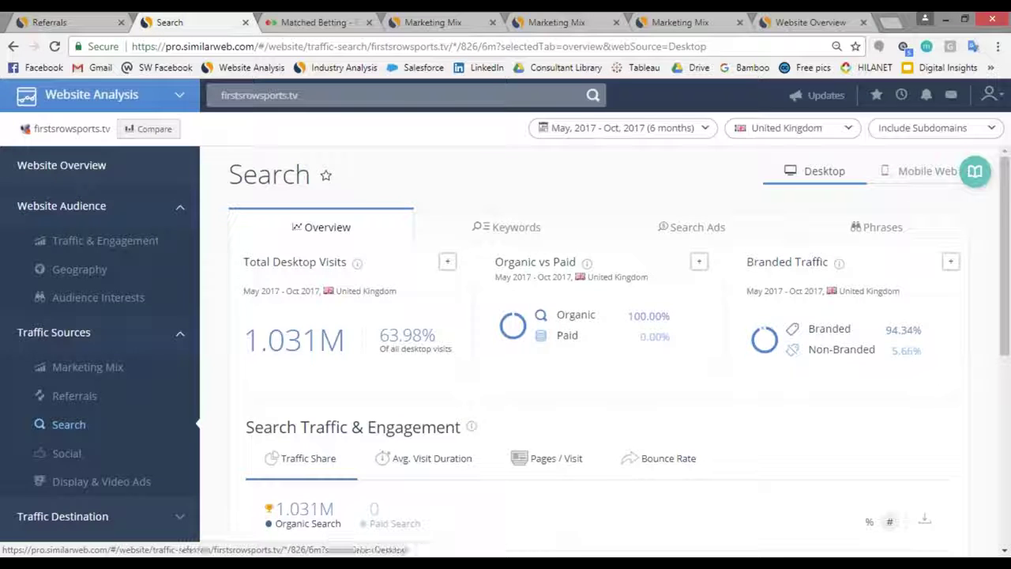
left_click_drag(1007, 192, 1006, 340)
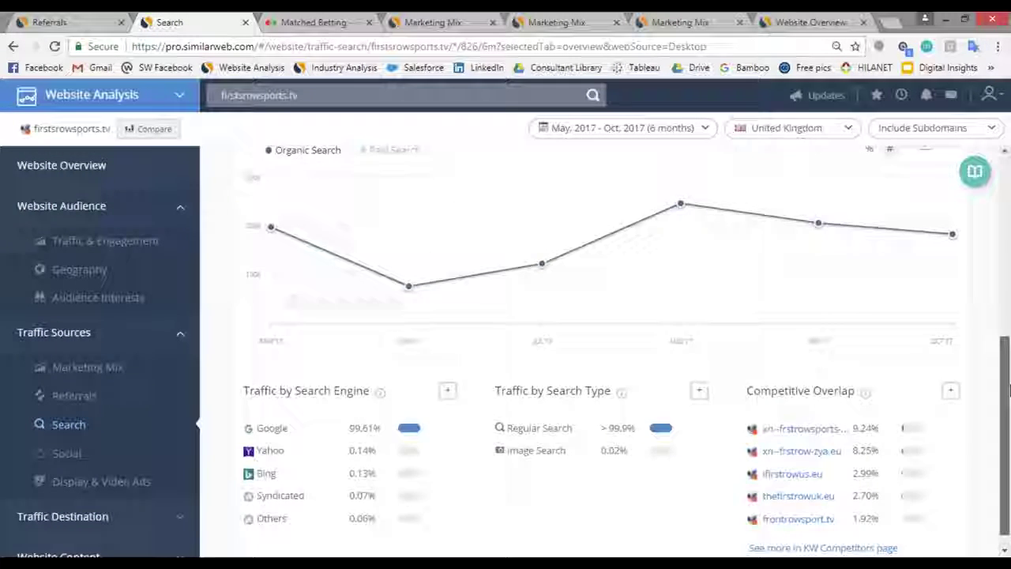
scroll(971, 322, "up", 10)
- Show the search keywords of firstsrowsports.tv and look through the terms that bring it traffic
left_click(474, 237)
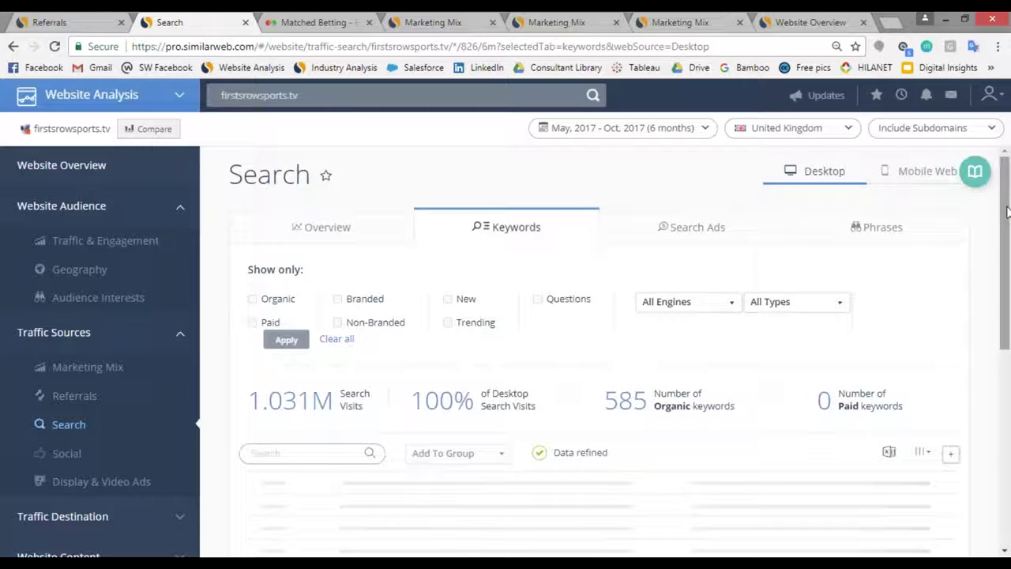
scroll(1006, 207, "down", 1)
left_click_drag(1006, 207, 1006, 291)
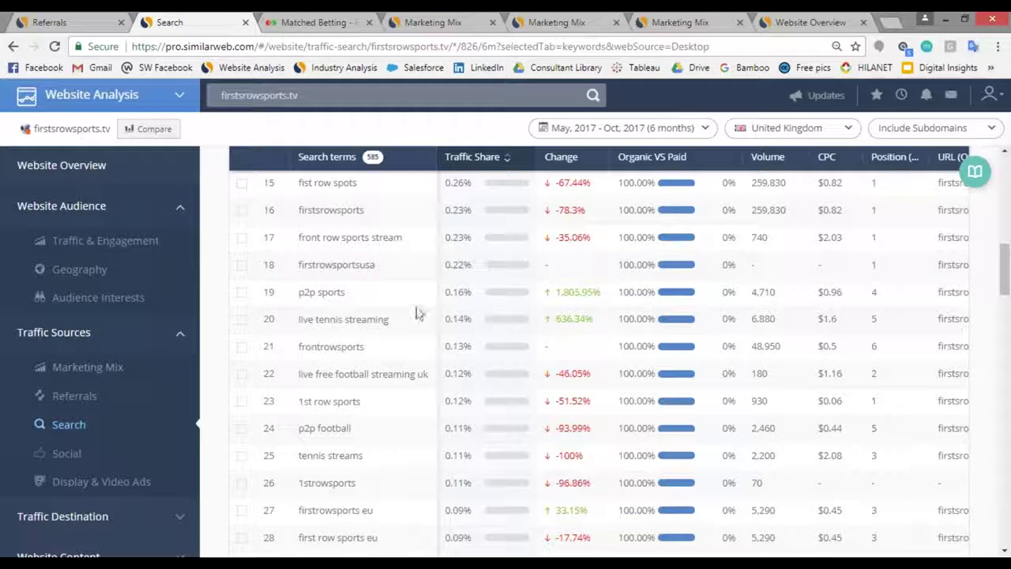
- Open the Audience Interests report of firstsrowsports.tv and examine its category distribution, topics and the domains its audience also visits
left_click(137, 300)
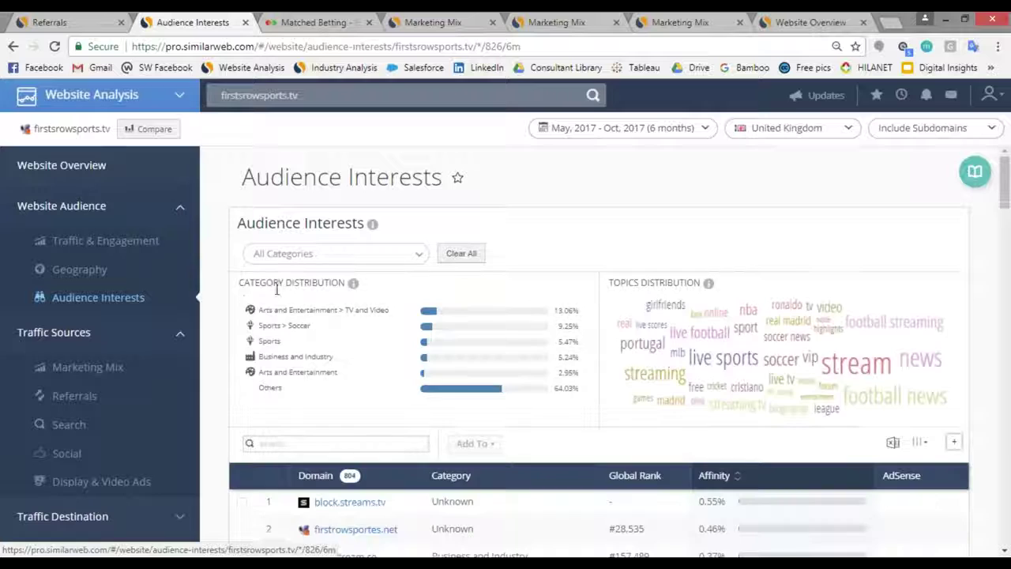
left_click_drag(1002, 196, 1006, 207)
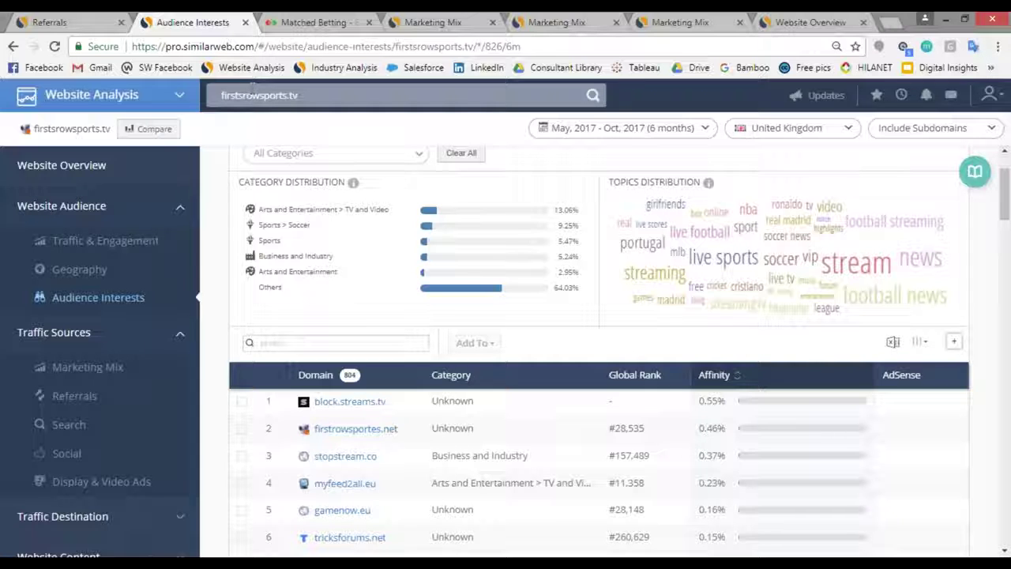
left_click_drag(1007, 187, 1007, 212)
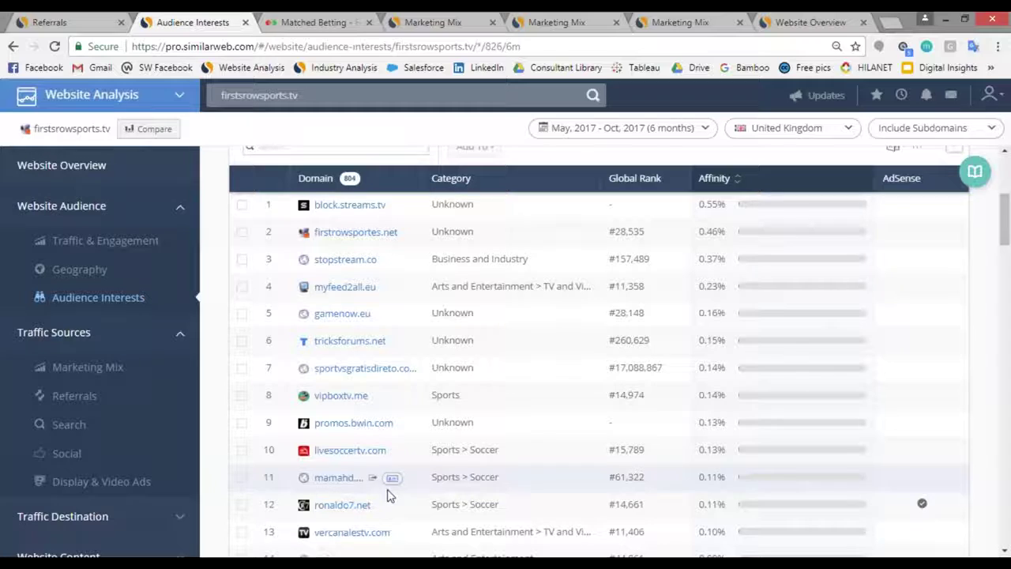
mouse_move(1005, 225)
left_mouse_down()
mouse_move(1007, 340)
mouse_move(1006, 237)
left_mouse_up()
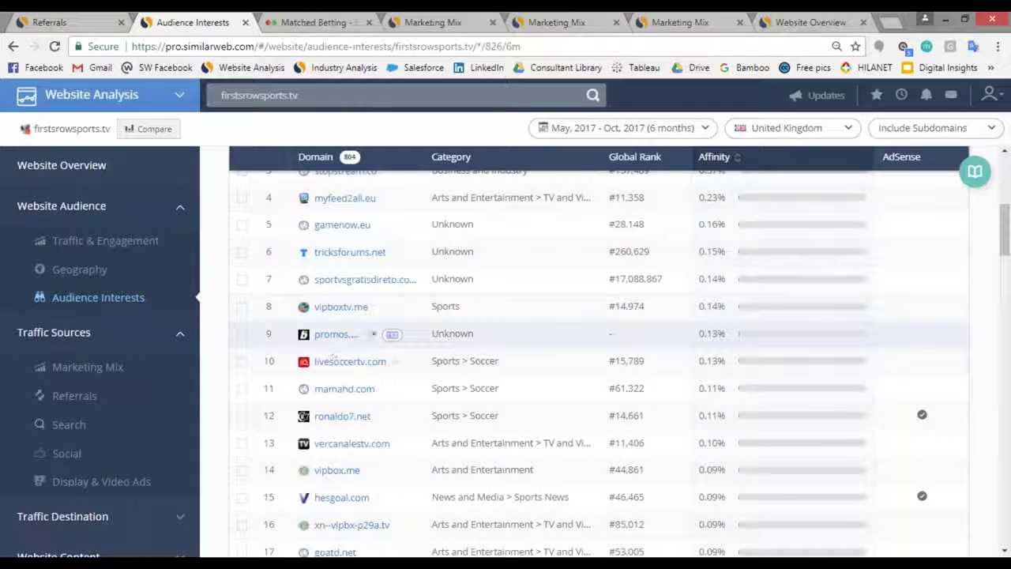
mouse_move(335, 343)
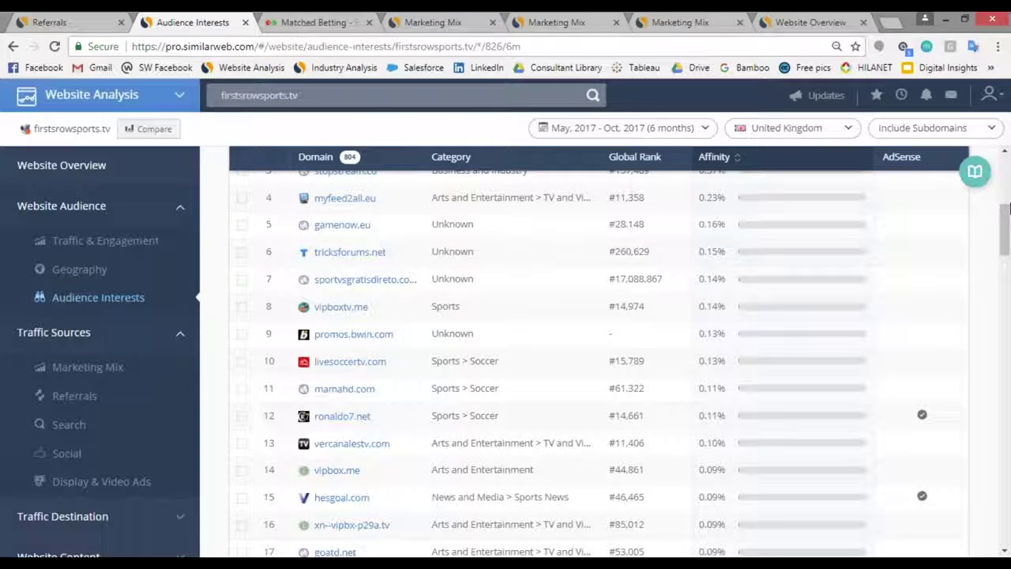
- Return to the williamhill.com Referrals comparison and open the overview of the referring site top10sportsbettingsites.co.uk in a new tab
left_click(56, 17)
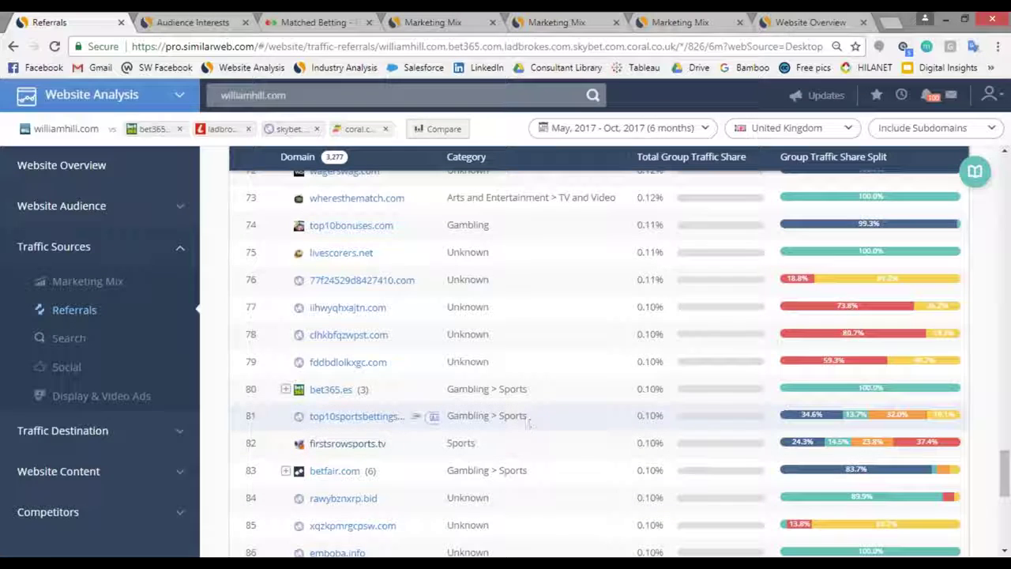
mouse_move(341, 427)
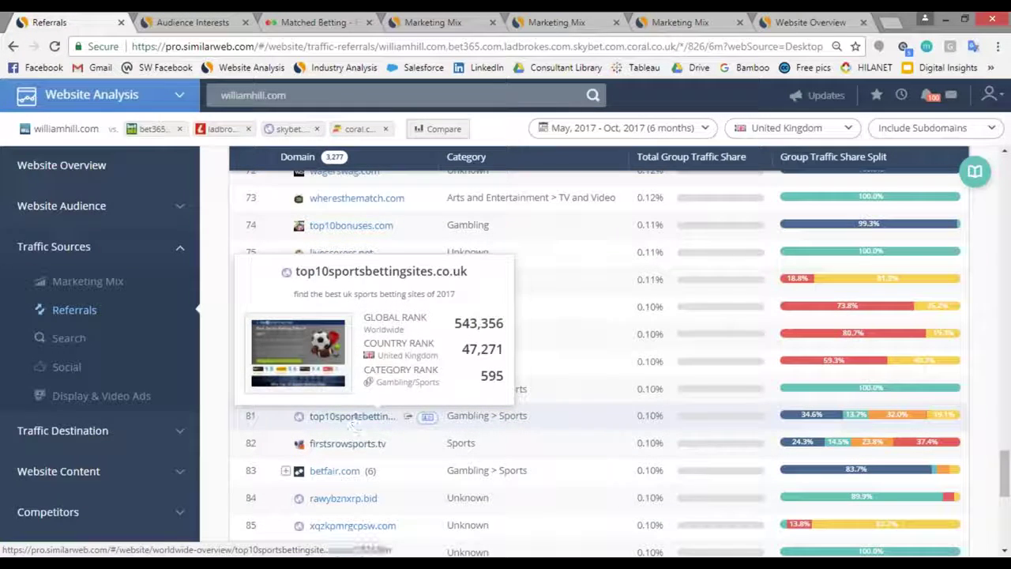
right_click(378, 423)
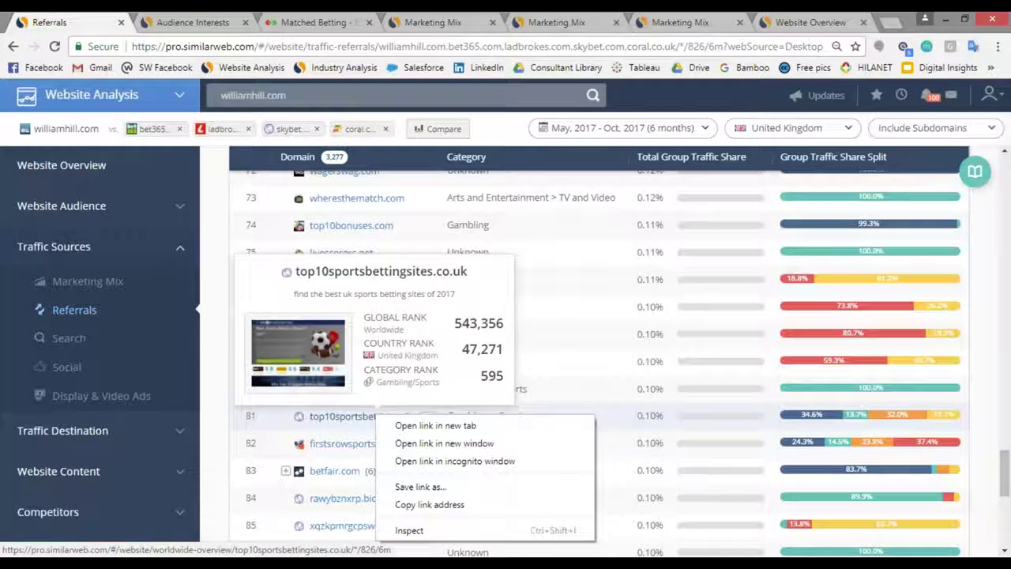
left_click(430, 424)
left_click(278, 18)
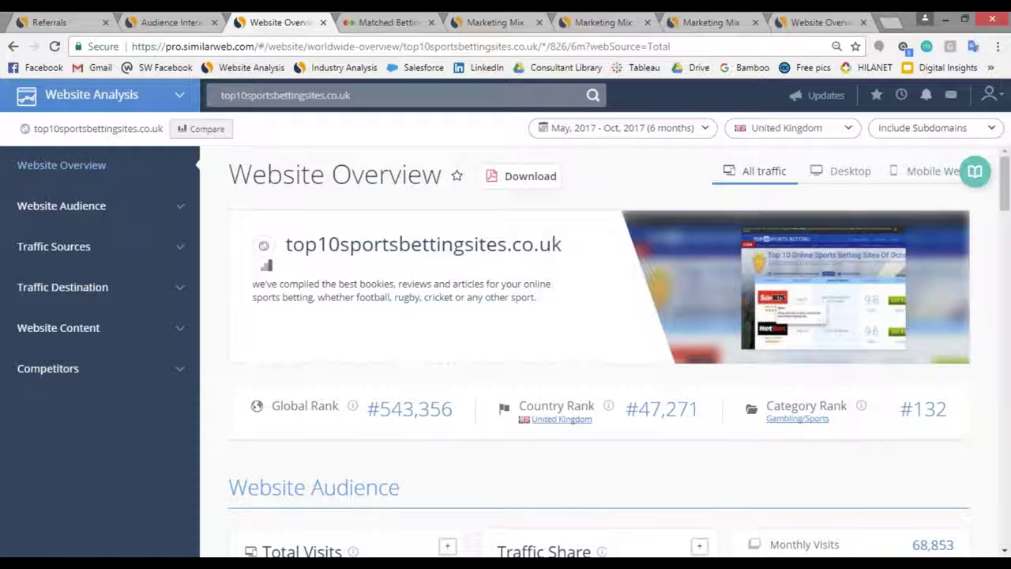
mouse_move(1004, 177)
left_mouse_down()
mouse_move(1003, 278)
mouse_move(1003, 182)
left_mouse_up()
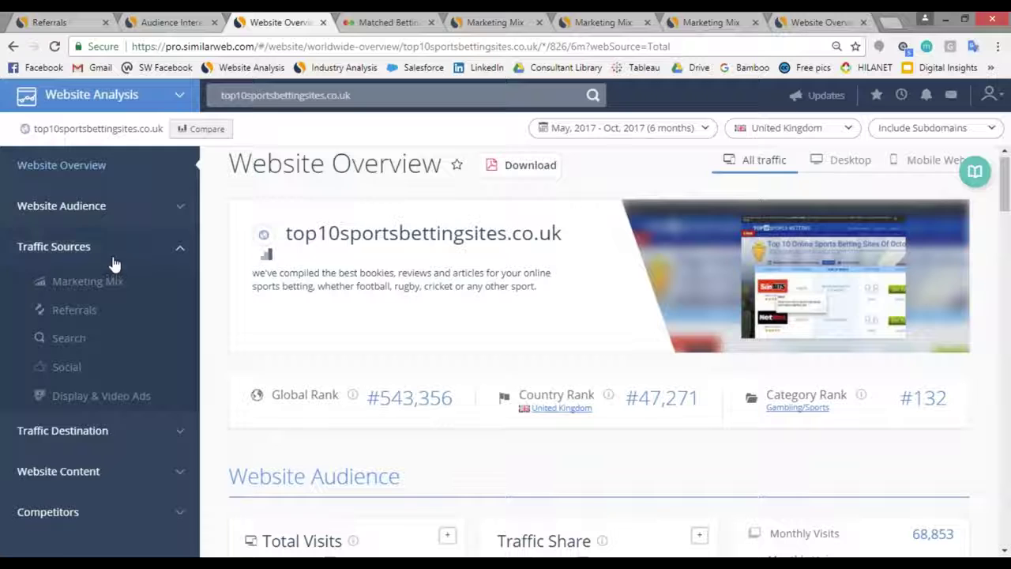
- Open the Outgoing Links report of top10sportsbettingsites.co.uk and review which betting domains receive its outgoing traffic
mouse_move(101, 300)
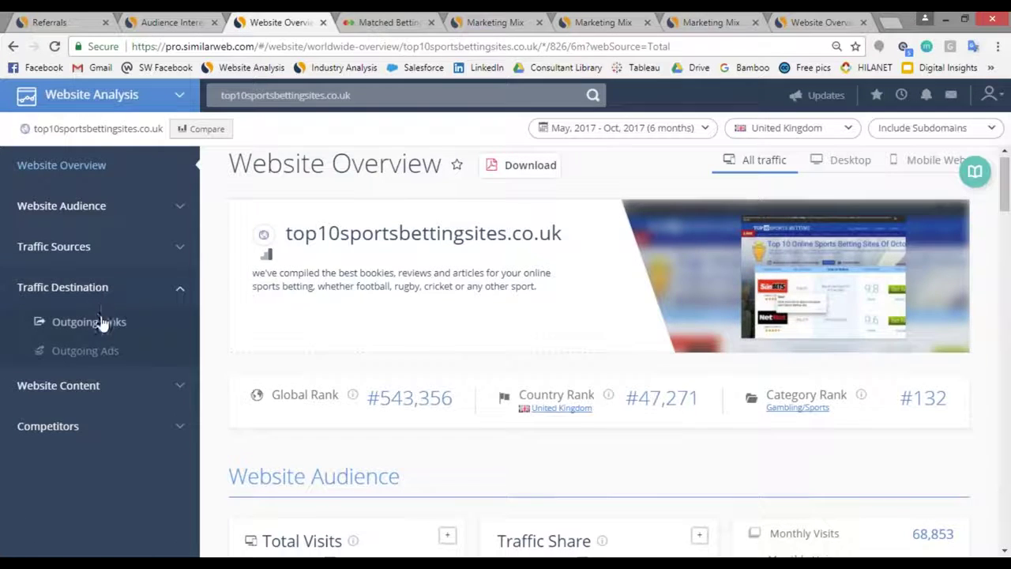
left_click(95, 322)
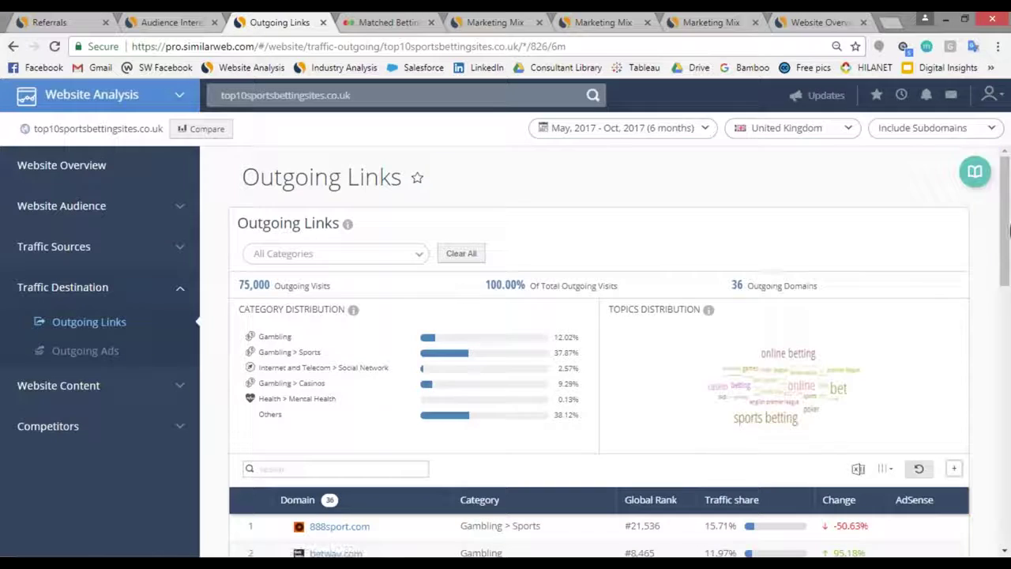
scroll(1008, 233, "down", 1)
left_click_drag(1008, 233, 1007, 305)
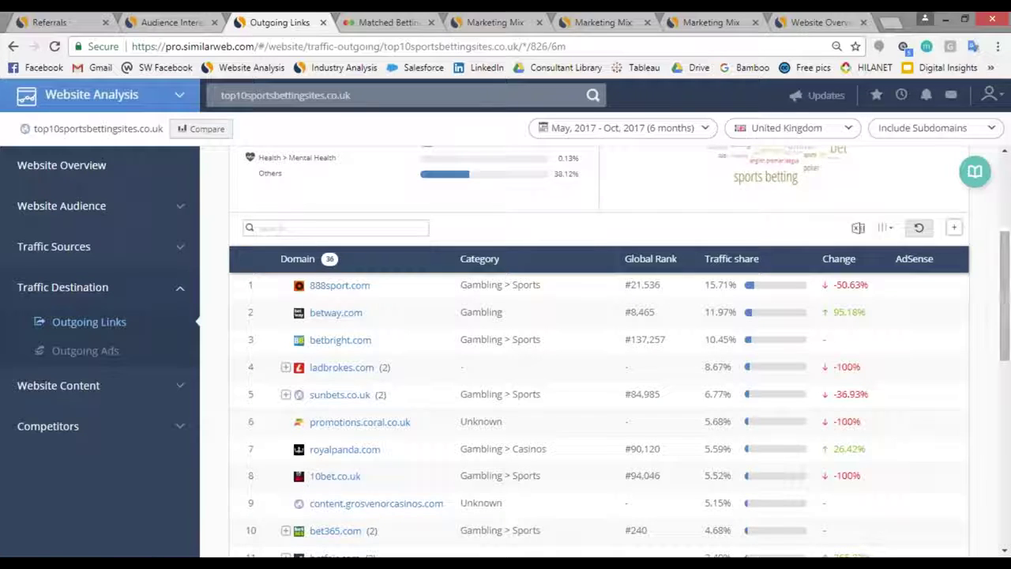
- Open the Traffic & Engagement report of top10sportsbettingsites.co.uk and examine its visits over time
left_click(94, 206)
left_click(92, 247)
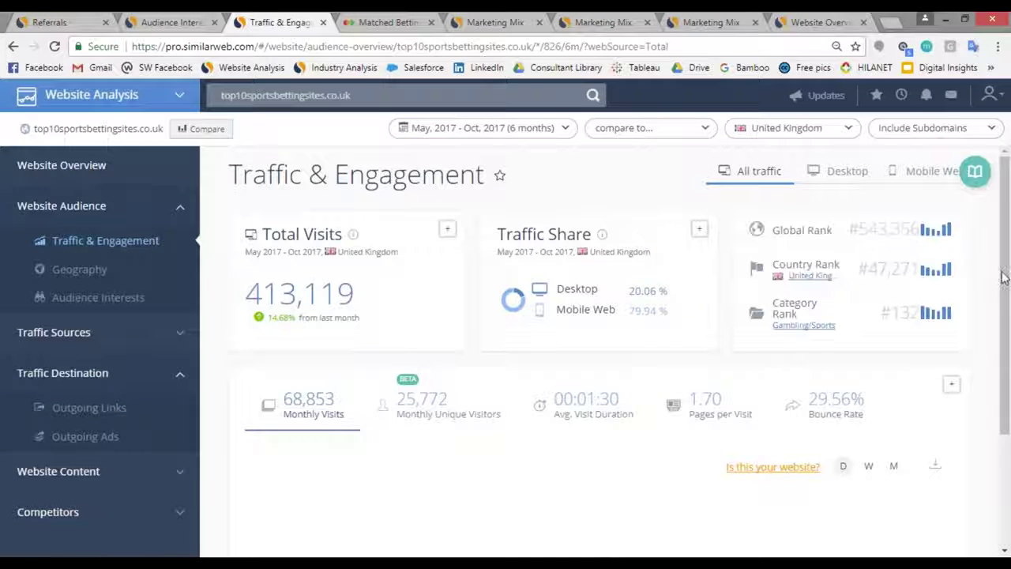
left_click_drag(1005, 195, 954, 320)
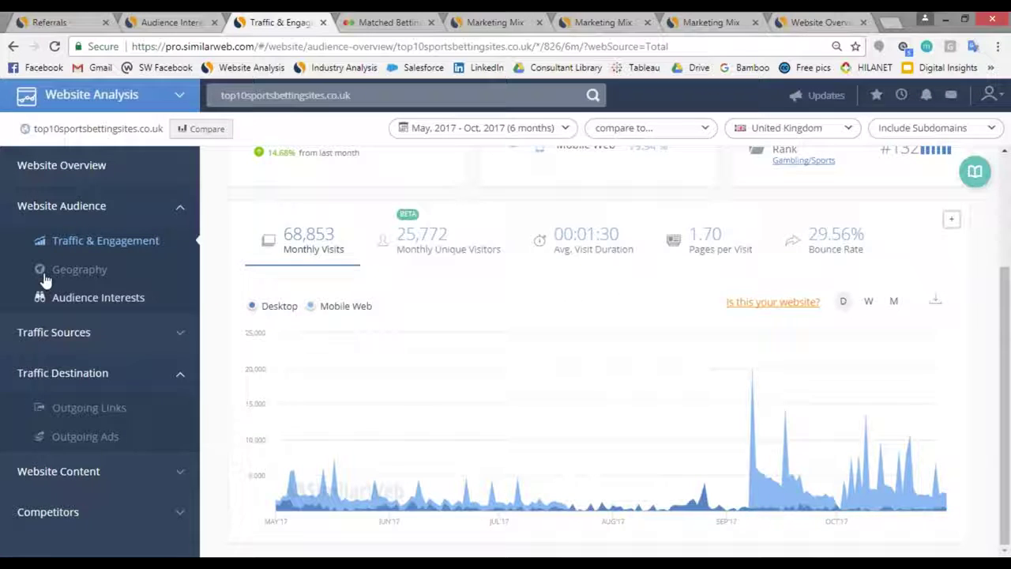
- Open the Marketing Mix report of top10sportsbettingsites.co.uk and compare its traffic channels
left_click(82, 335)
left_click(89, 368)
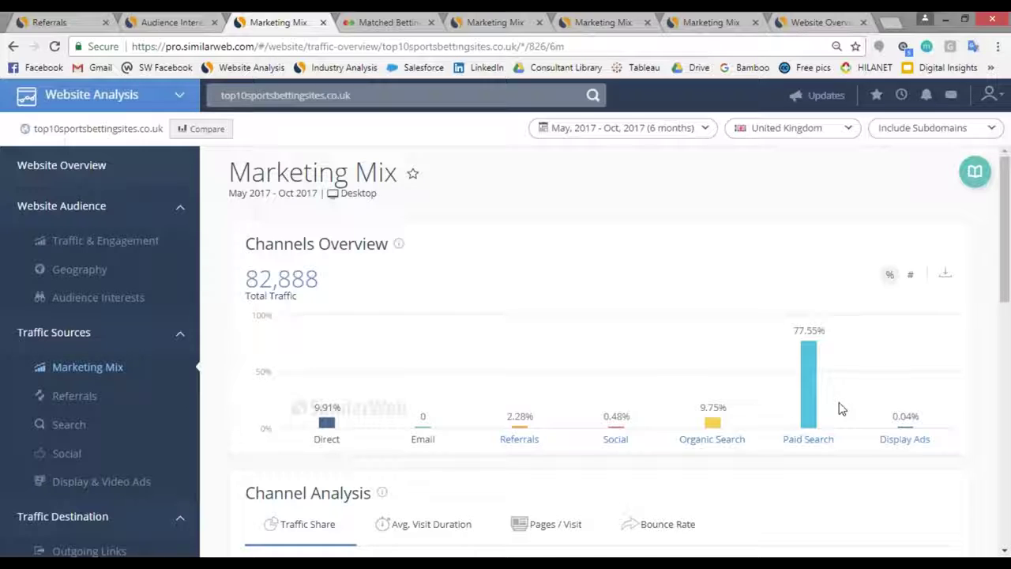
scroll(211, 291, "down", 2)
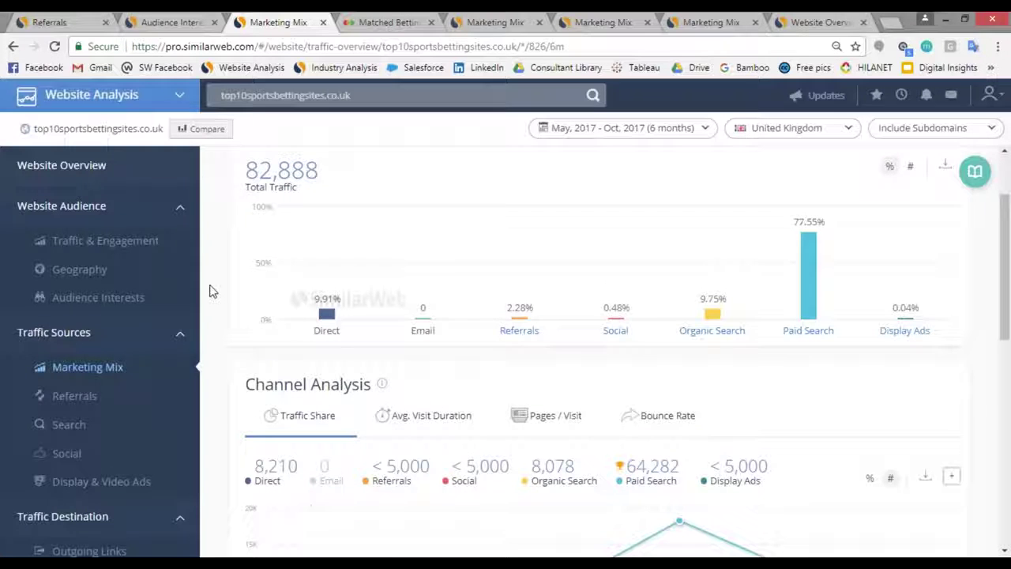
- Open the Search report of top10sportsbettingsites.co.uk and look through its keywords
scroll(181, 457, "down", 1)
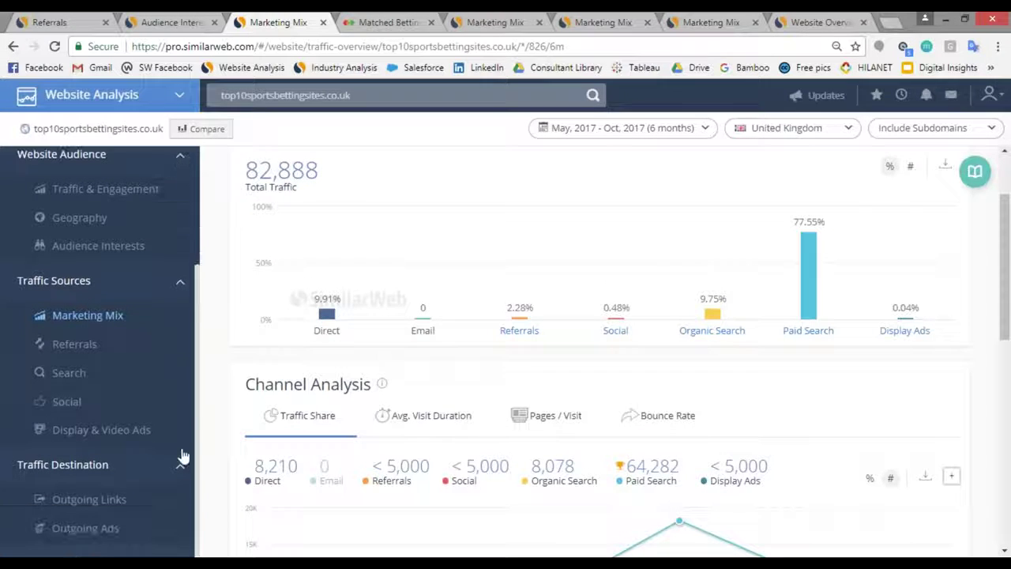
left_click(69, 373)
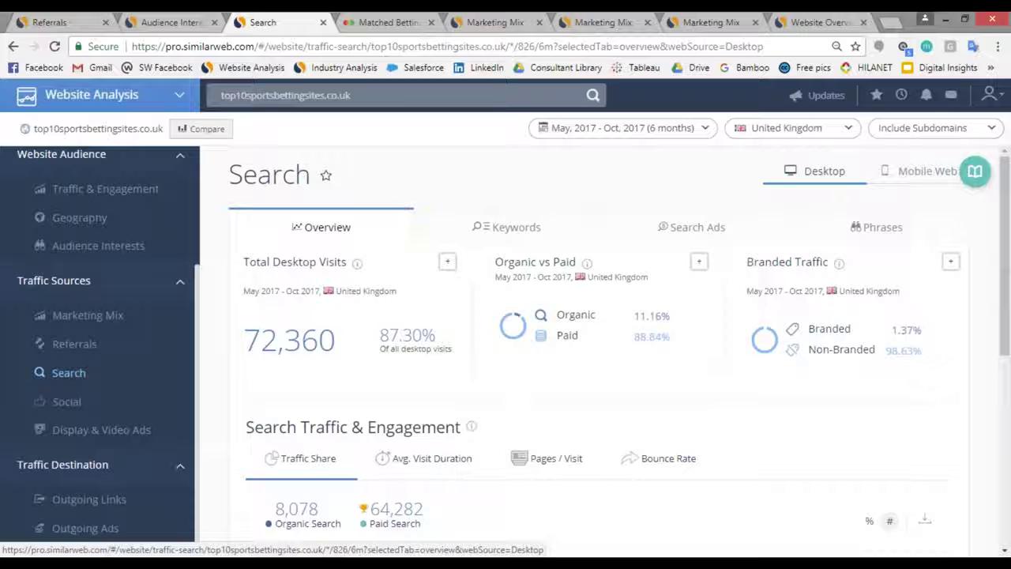
left_click(468, 241)
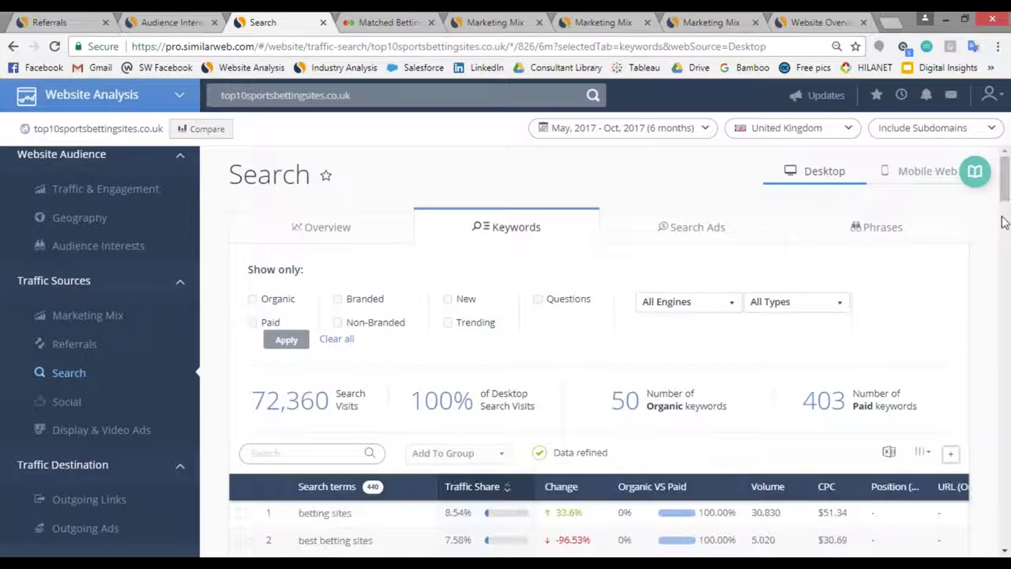
scroll(1004, 190, "down", 4)
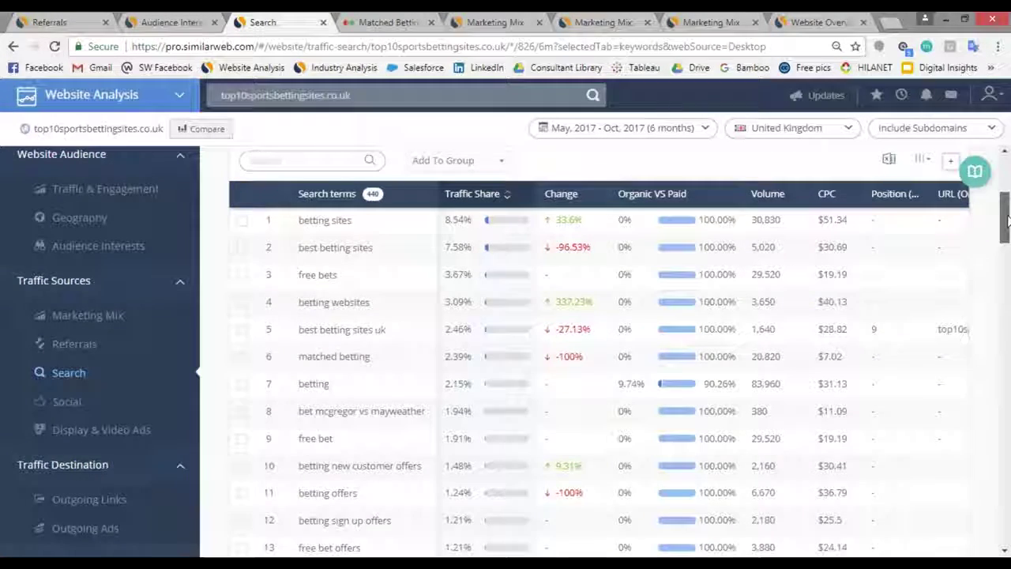
- Open the Google results for the keyword "bet mcgregor vs mayweather", look through them and open the oddsshark.com betting article
scroll(224, 234, "up", 1)
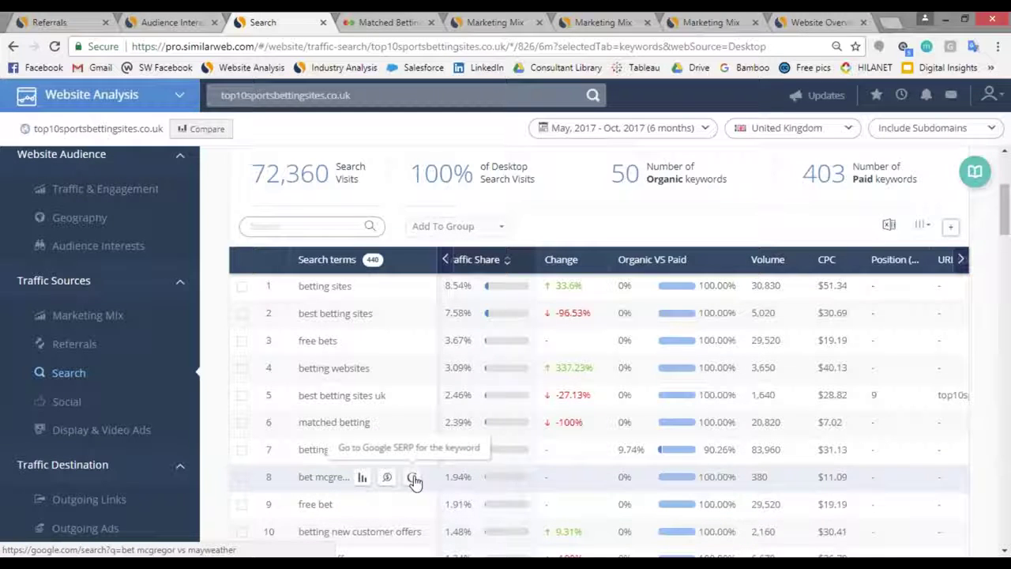
left_click(412, 478)
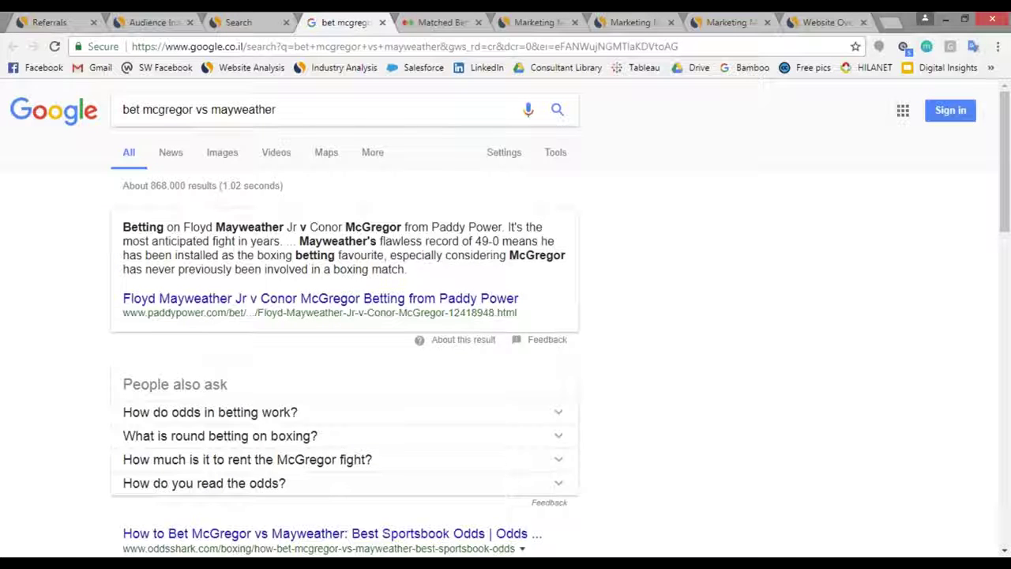
scroll(1006, 221, "down", 2)
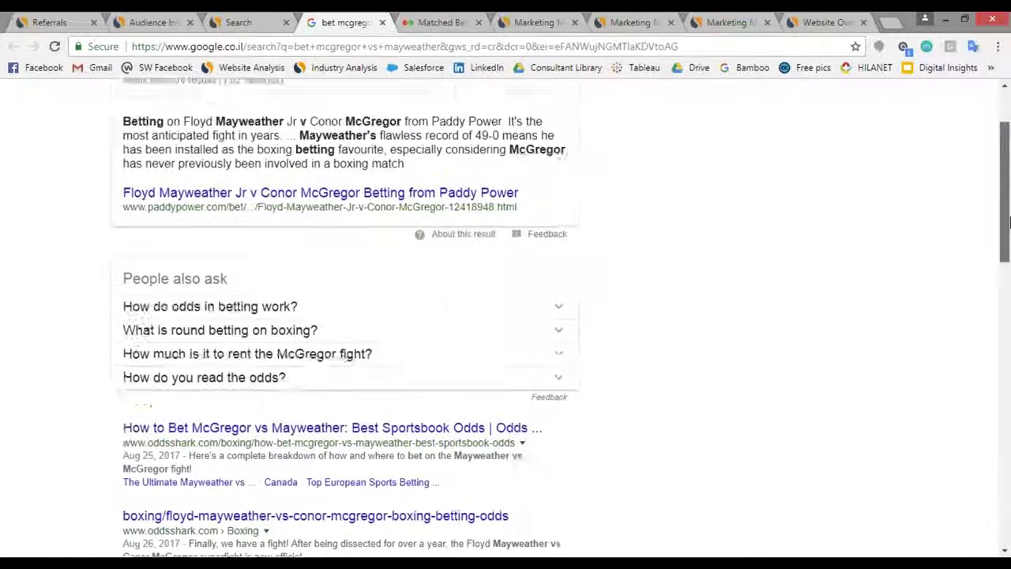
left_click_drag(1010, 229, 1010, 263)
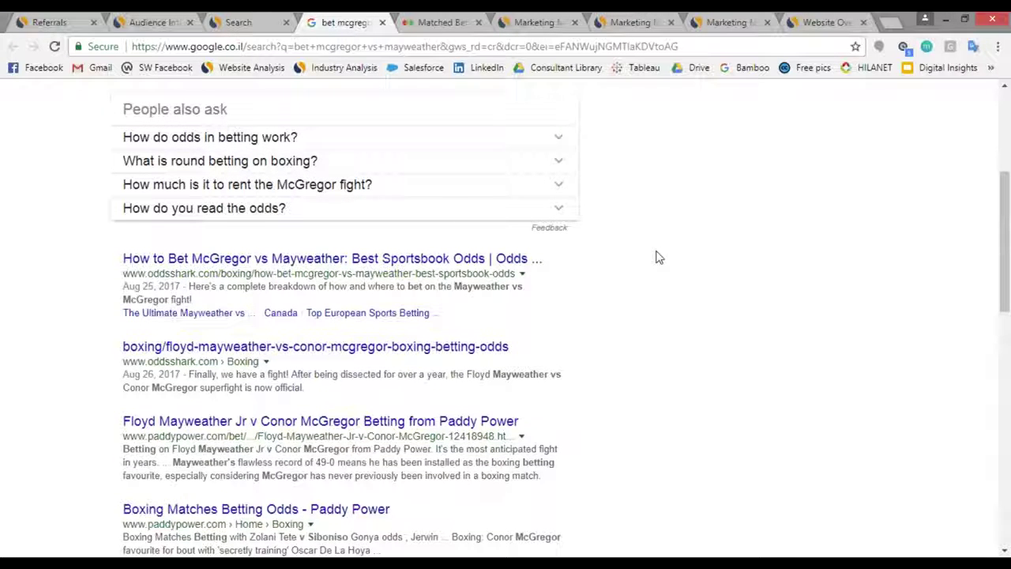
left_click(442, 258)
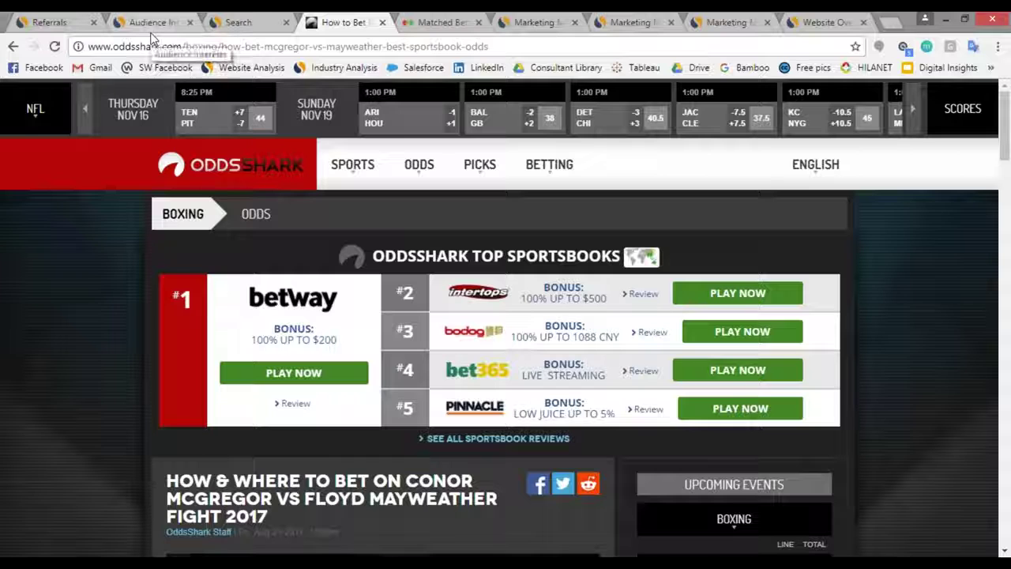
- Copy the oddsshark.com domain from the article's address and load that website in SimilarWeb's Website Analysis
left_click_drag(93, 46, 183, 47)
key("ctrl+c")
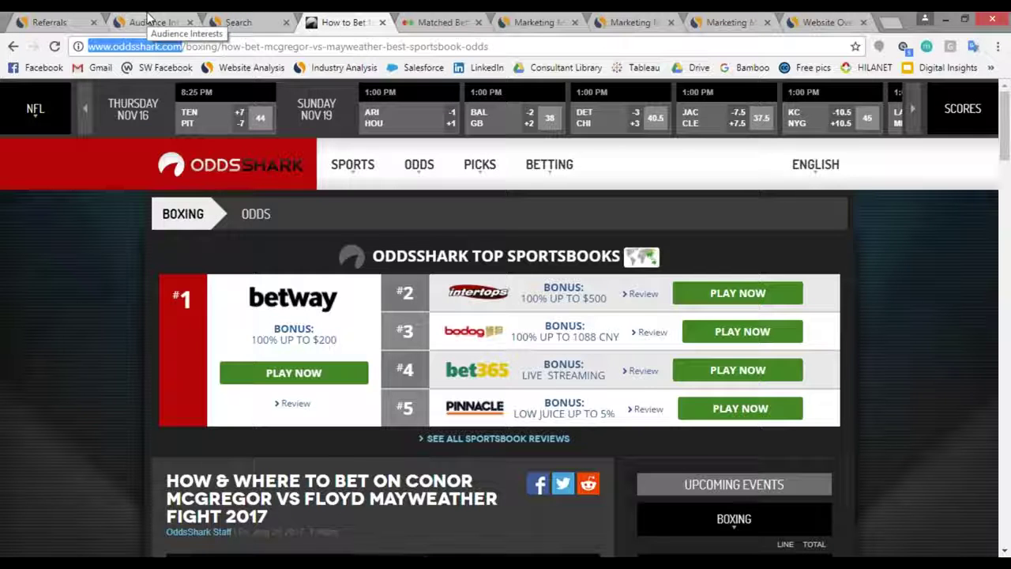
left_click(217, 22)
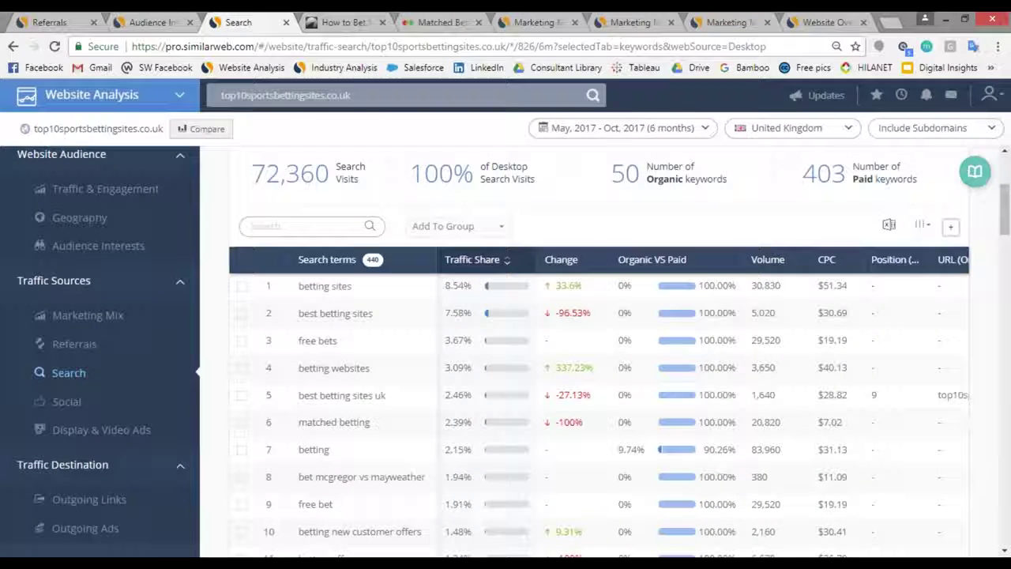
left_click(331, 101)
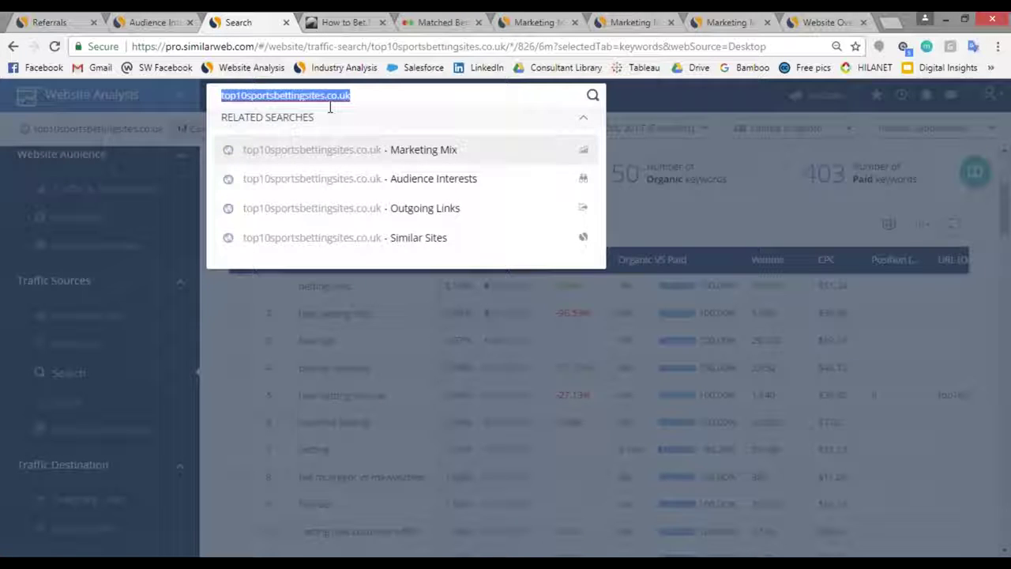
key("ctrl+v")
left_click_drag(249, 96, 222, 96)
key("BackSpace")
key("Delete")
key("Delete")
key("Delete")
key("Delete")
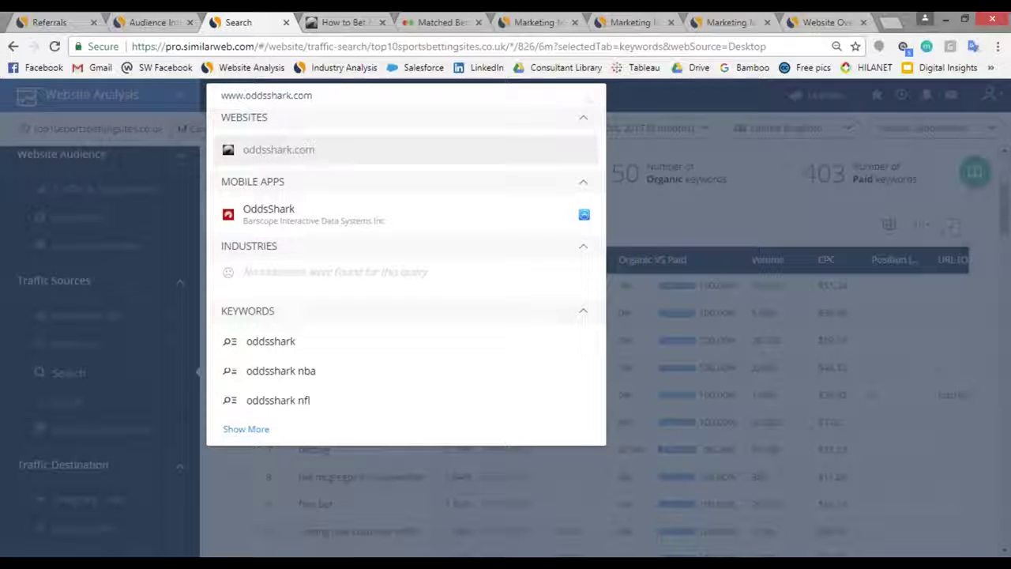
key("Return")
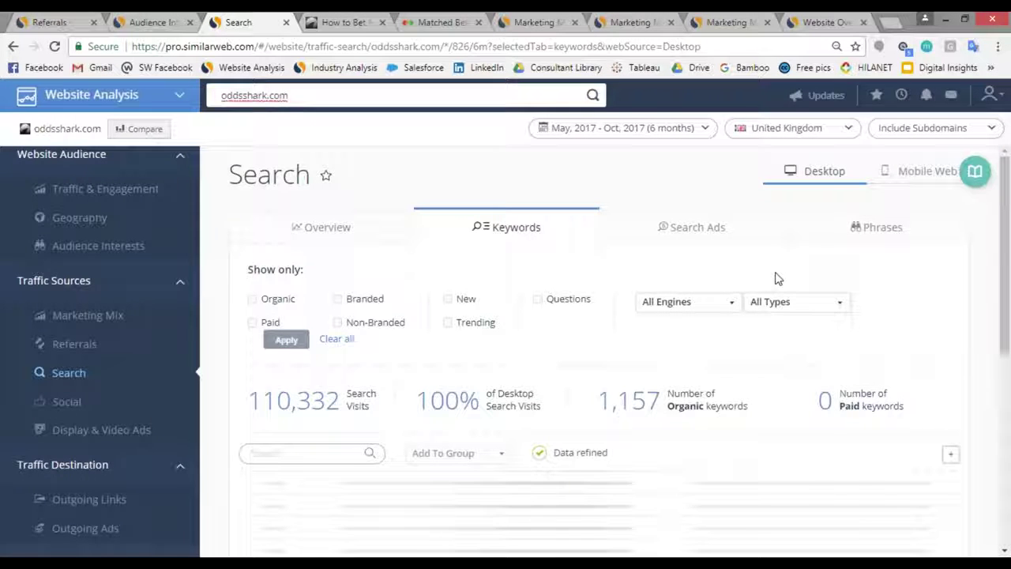
- Open the Traffic & Engagement report of oddsshark.com and examine its visits over time with monthly granularity
left_click(111, 191)
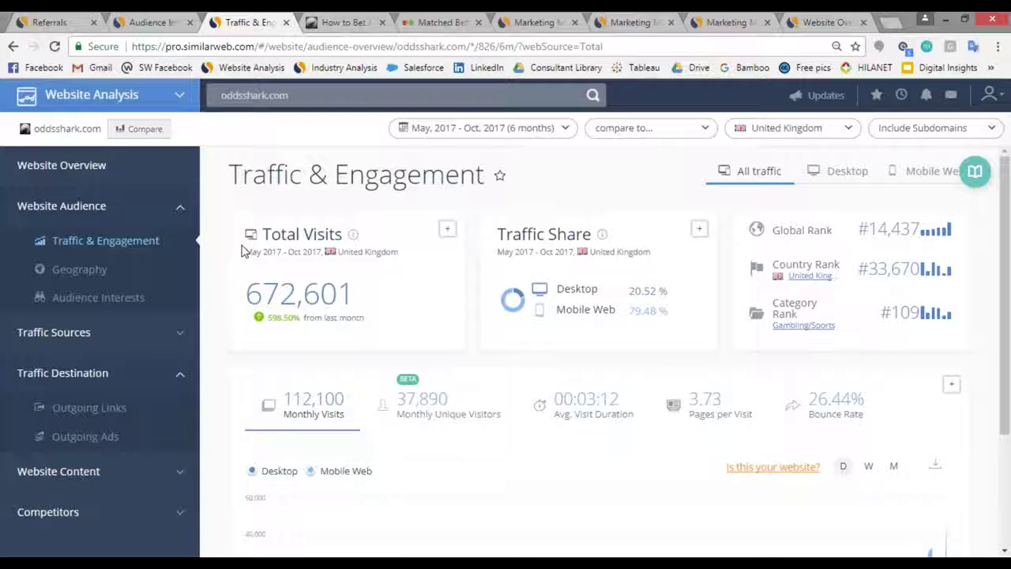
scroll(916, 316, "down", 2)
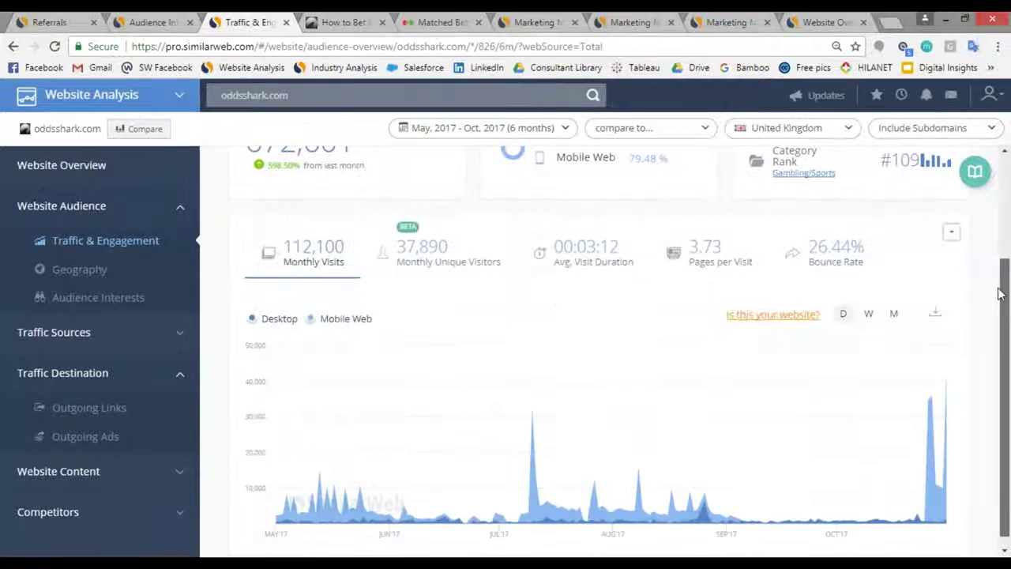
left_click(893, 314)
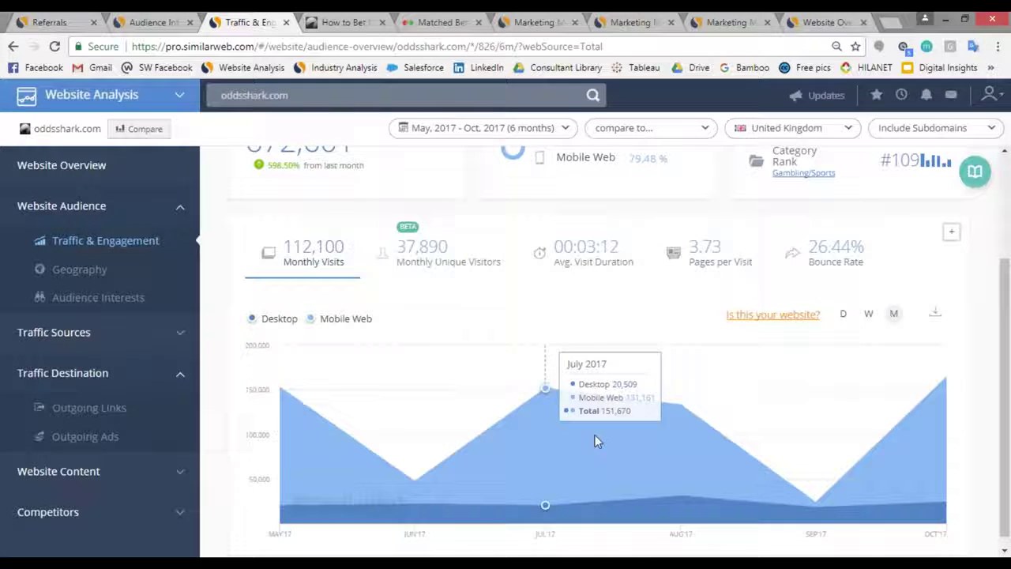
- Examine the Geography report of oddsshark.com and compare its traffic channels in the Marketing Mix report
left_click(79, 269)
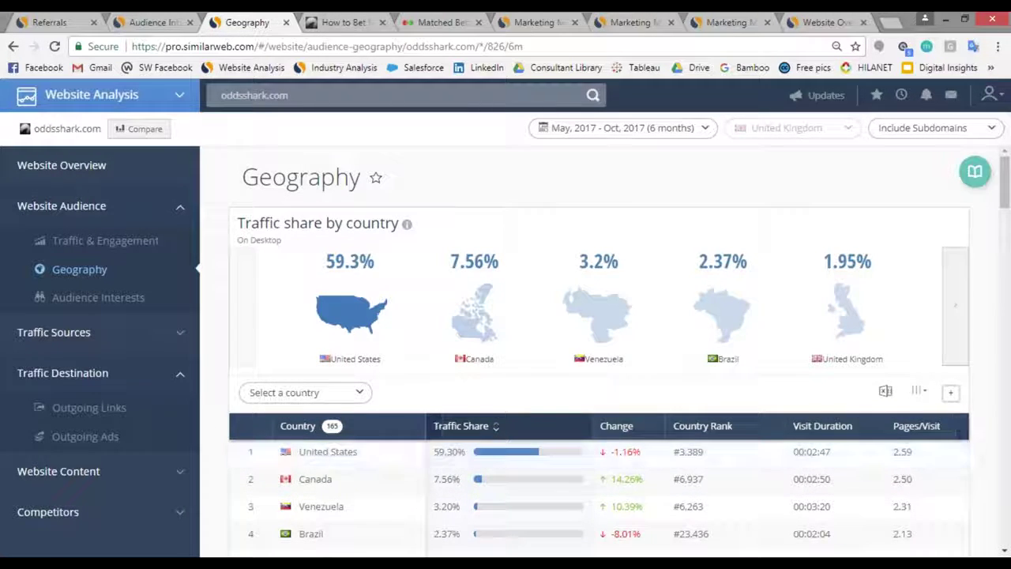
left_click(118, 340)
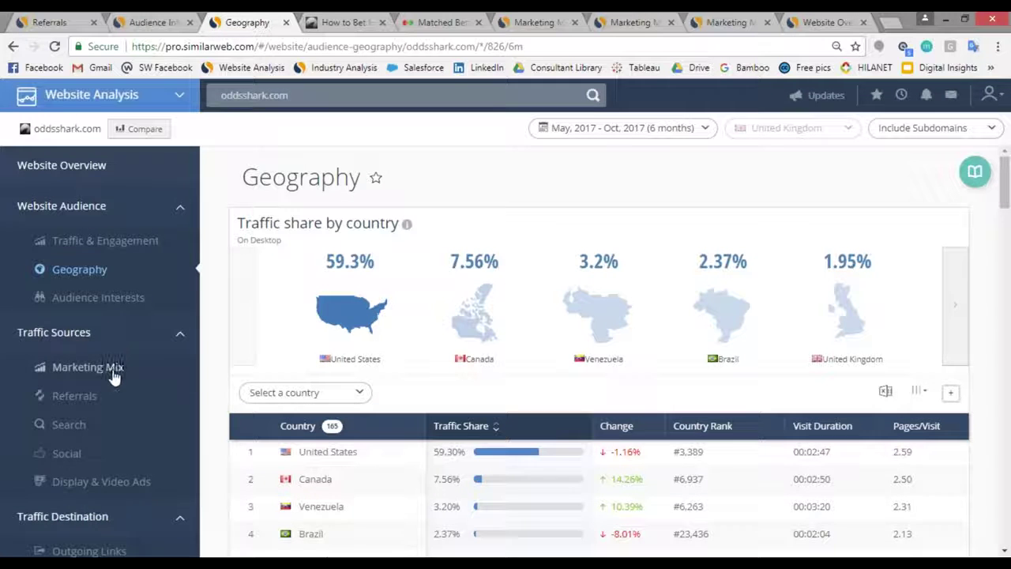
left_click(113, 376)
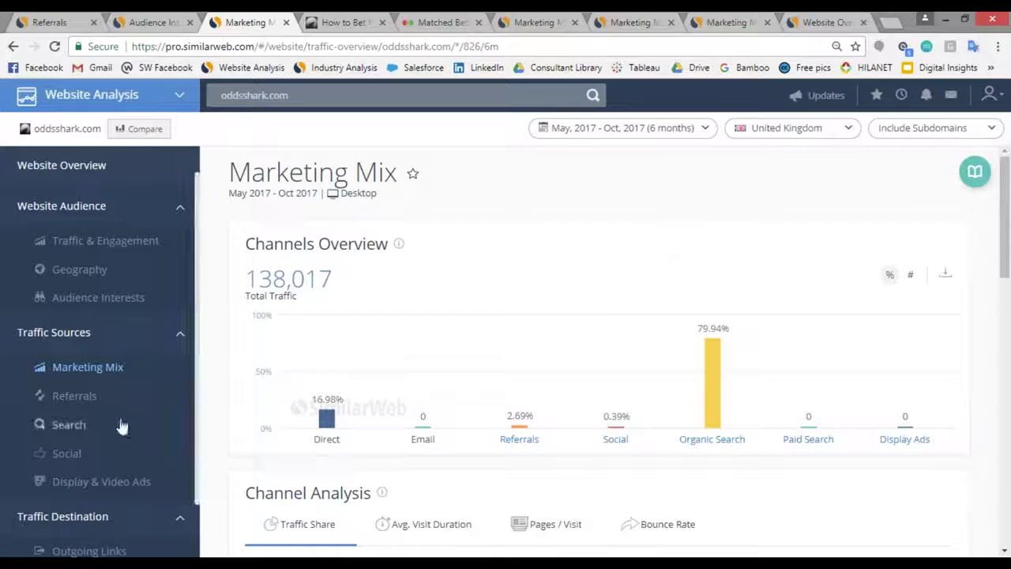
- Open the Outgoing Links report of oddsshark.com and look through the domains receiving its traffic
scroll(182, 426, "down", 1)
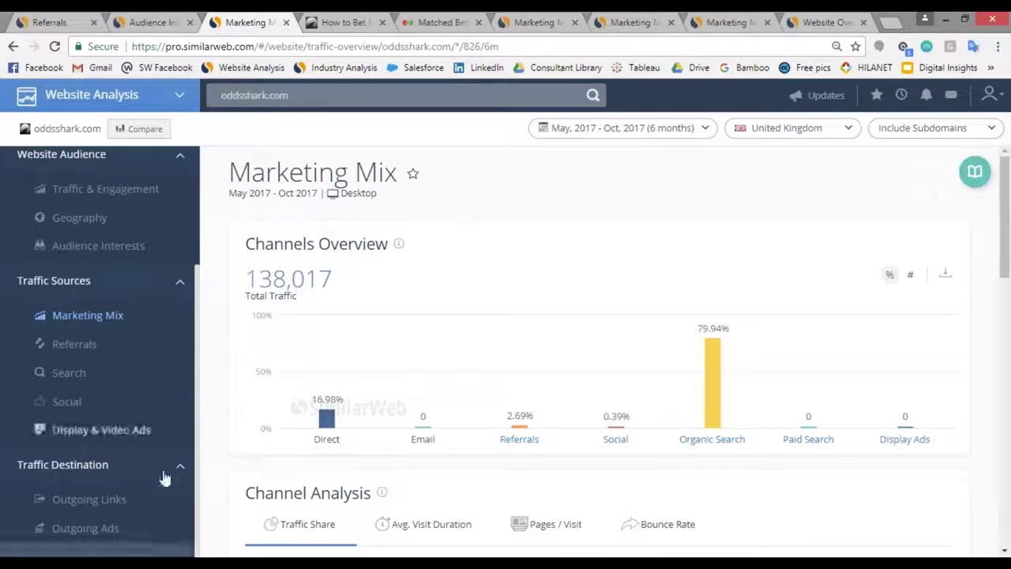
left_click(93, 509)
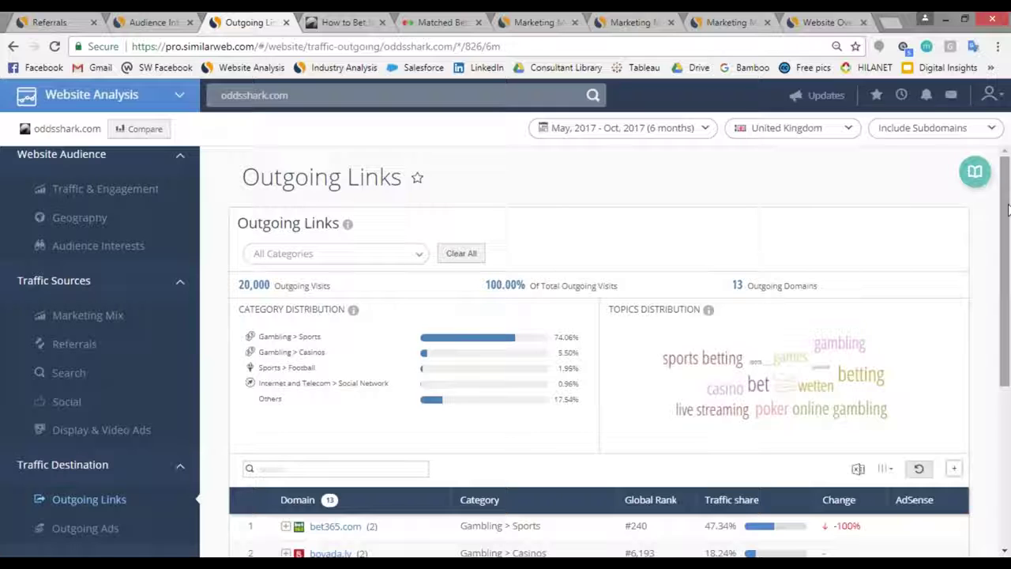
left_click_drag(1006, 185, 1008, 353)
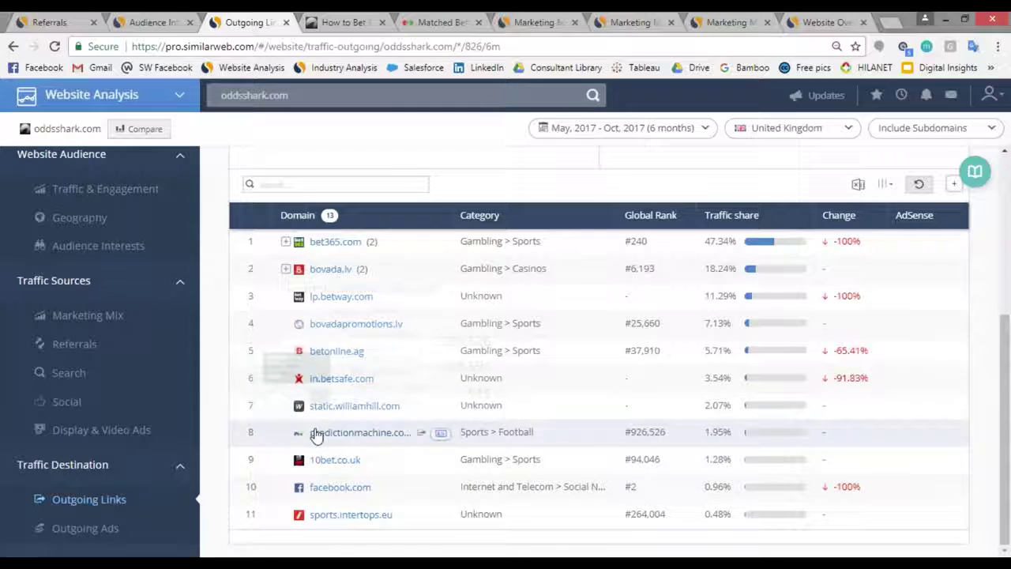
mouse_move(353, 515)
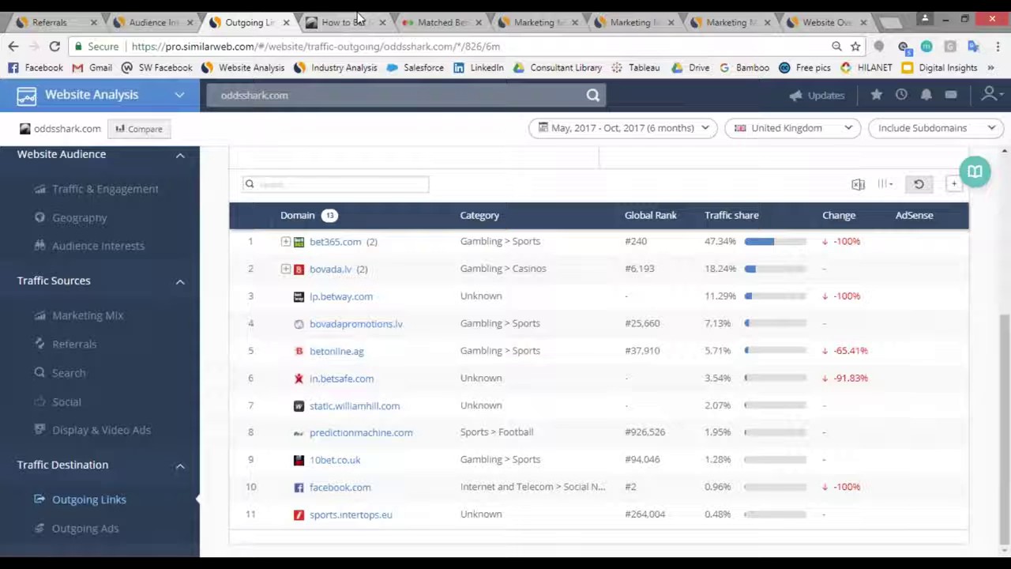
- Look through williamhill.com's referral comparison for further affiliates and open attheraces.com in place of the firstsrowsports.tv report
left_click(158, 21)
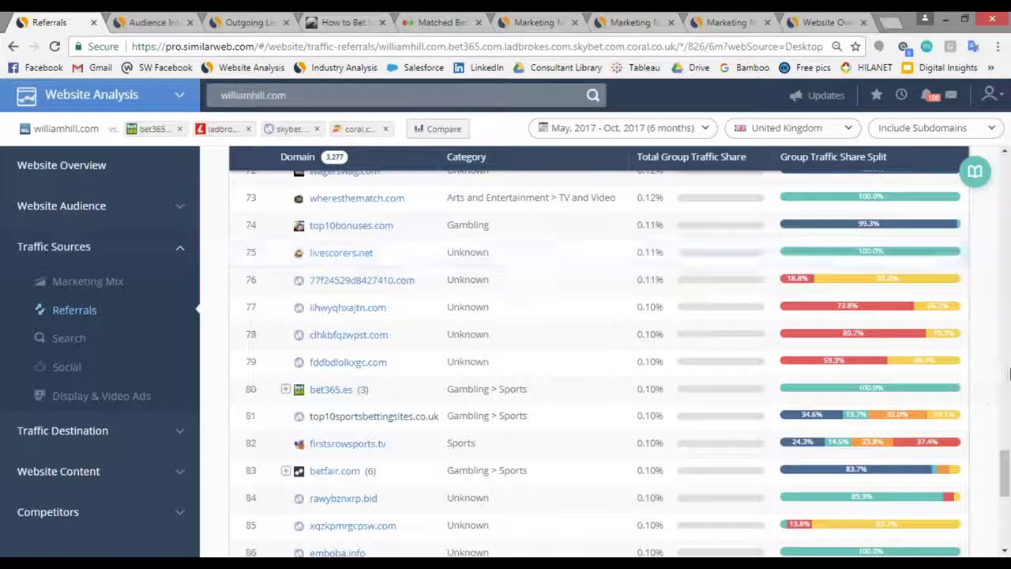
left_click_drag(1007, 450, 1006, 293)
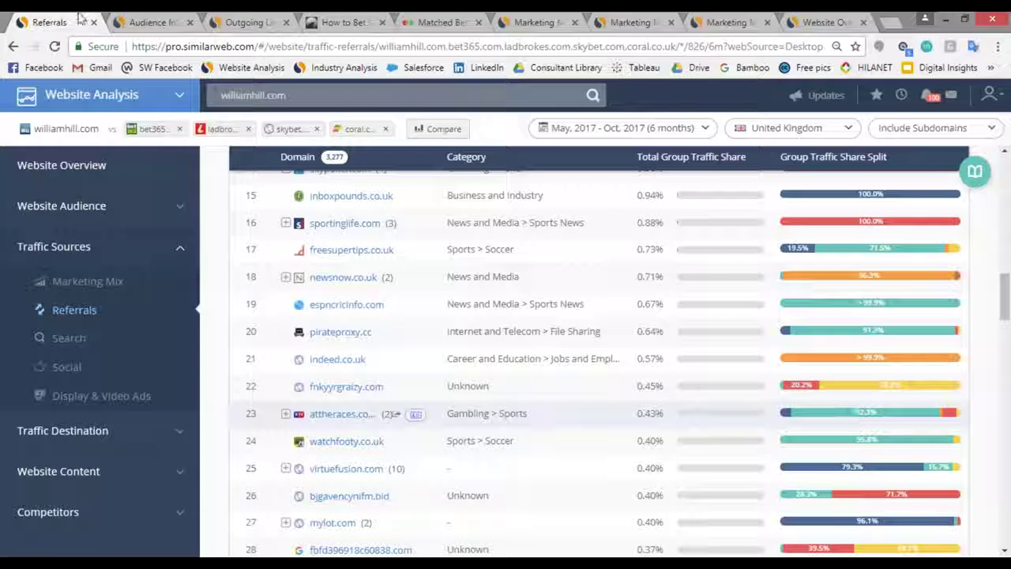
left_click(158, 24)
left_click(182, 46)
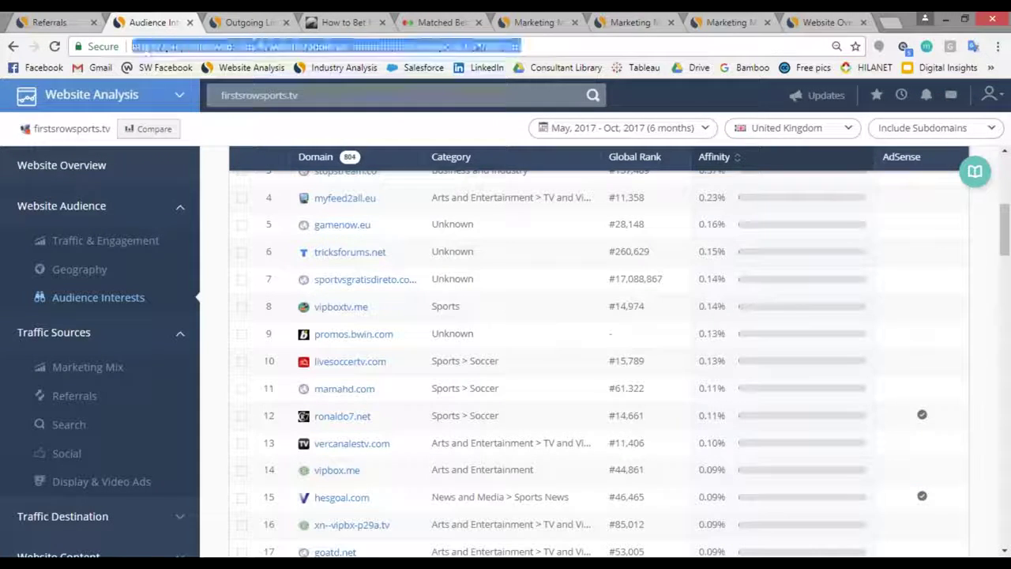
type("attheraces.com")
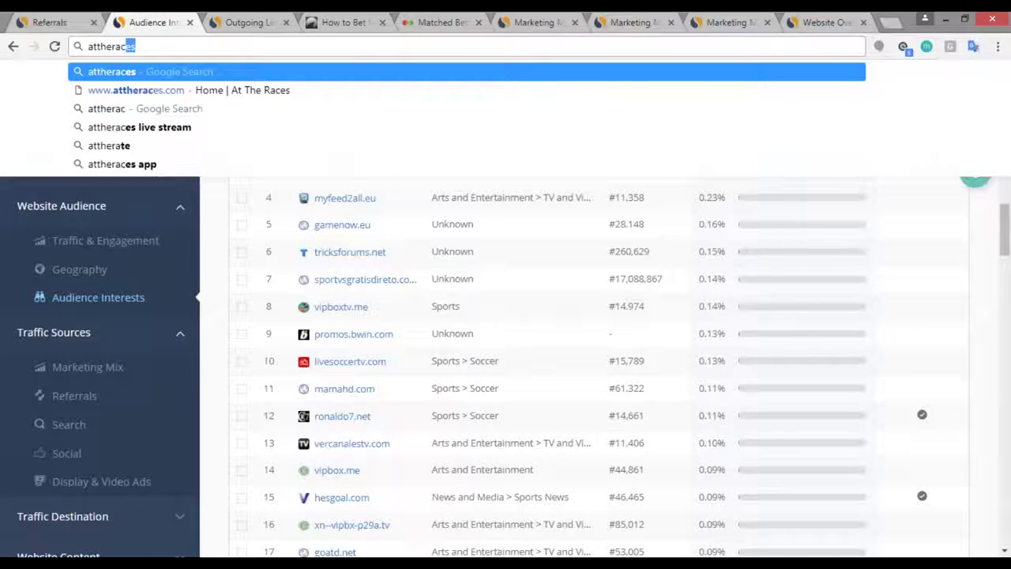
key("Return")
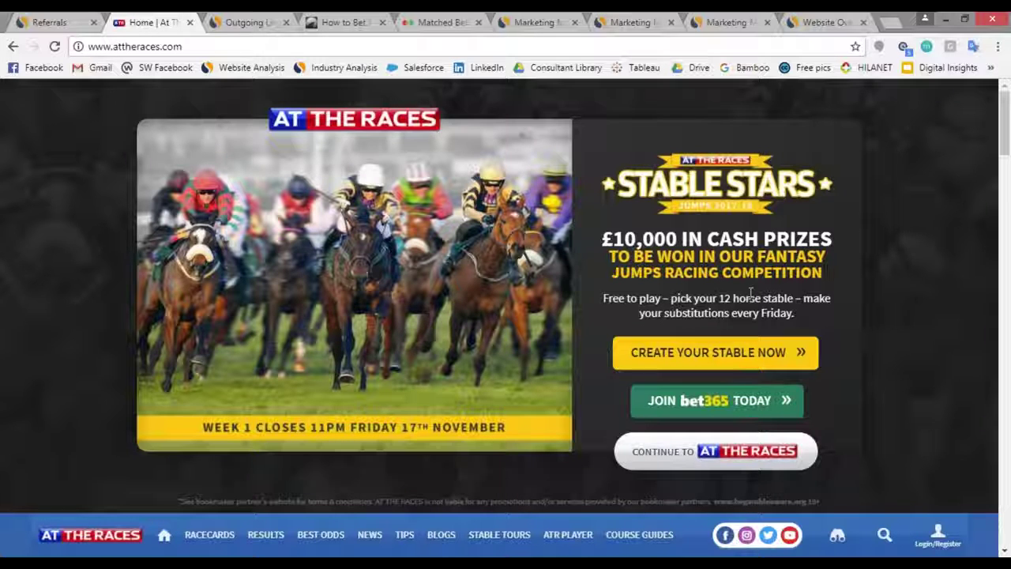
- Export the williamhill.com referrals comparison to Excel and open the downloaded workbook
left_click(48, 22)
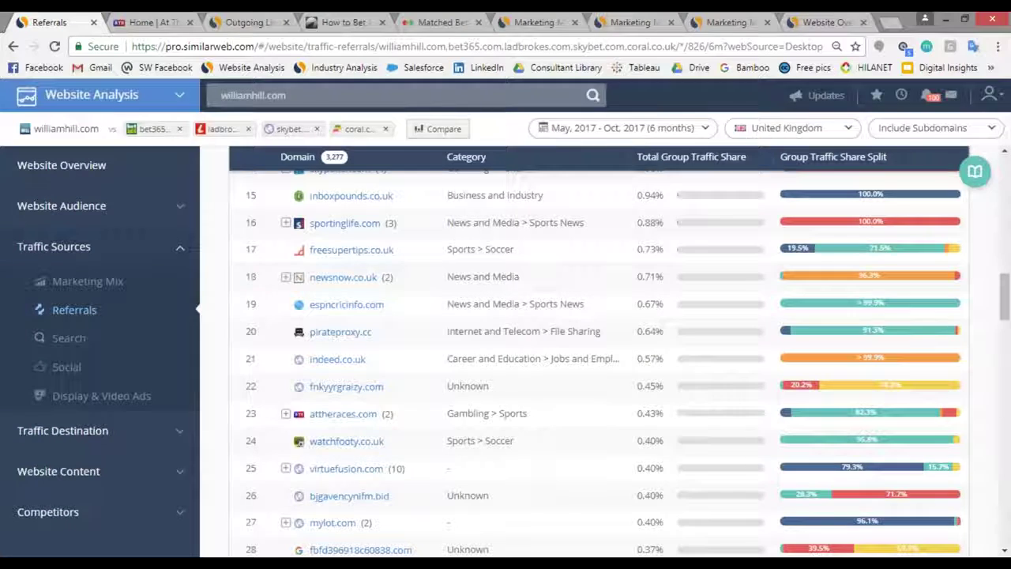
left_click_drag(1002, 289, 1004, 211)
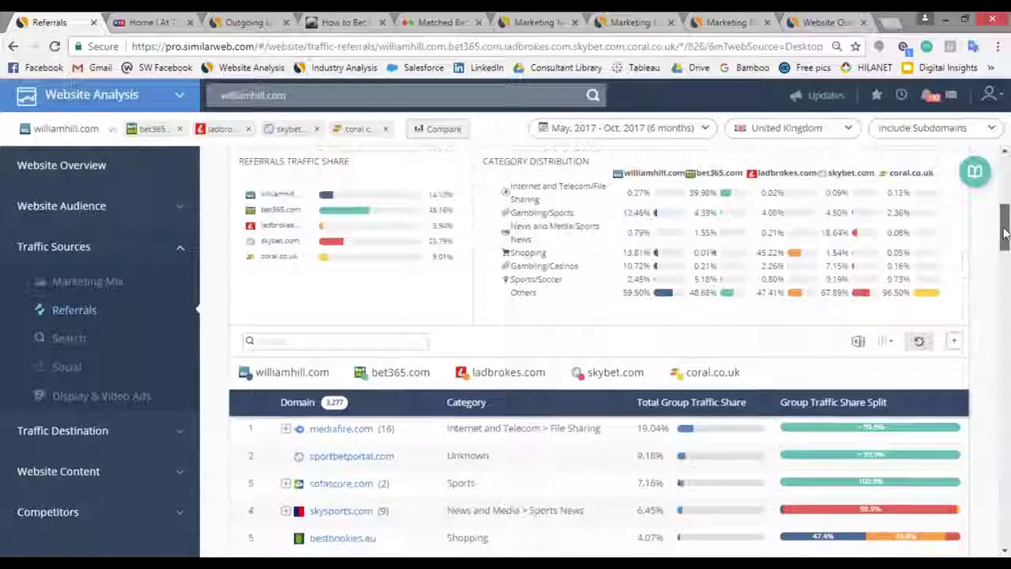
scroll(874, 244, "down", 1)
left_click(861, 257)
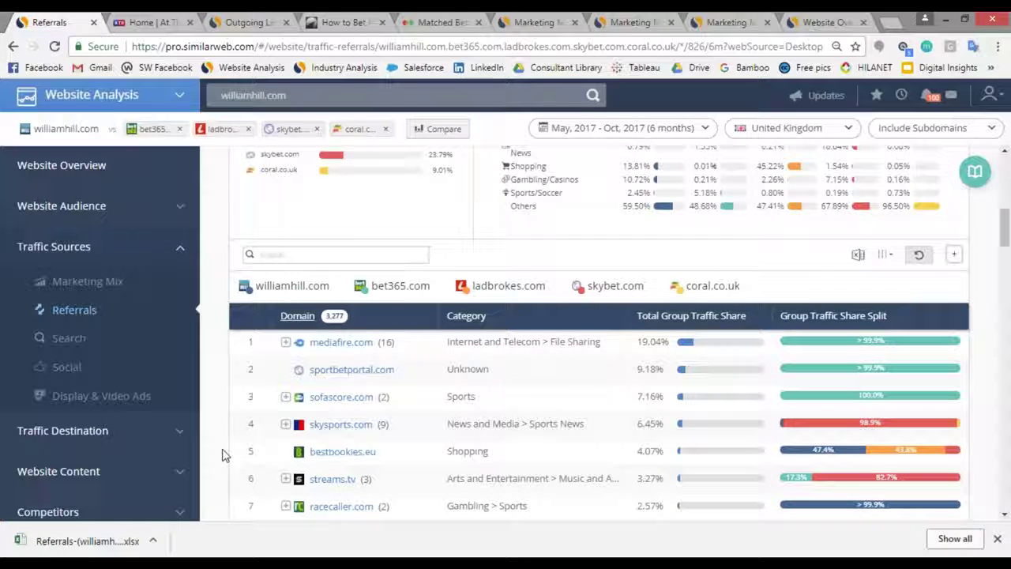
left_click(87, 541)
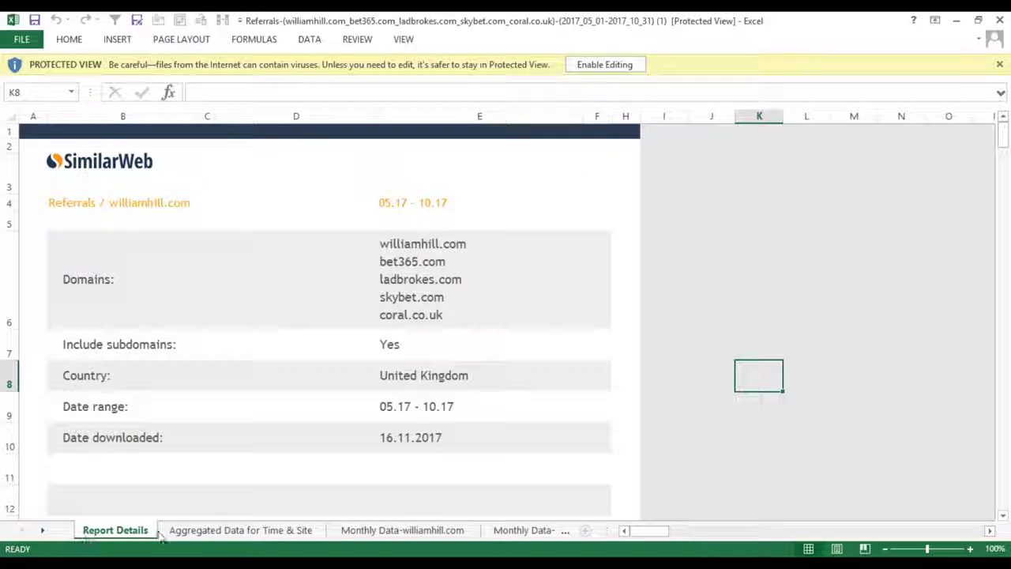
- Examine the workbook's Aggregated Data for Time & Site sheet and the monthly data sheets for williamhill.com and skybet.com
left_click(219, 537)
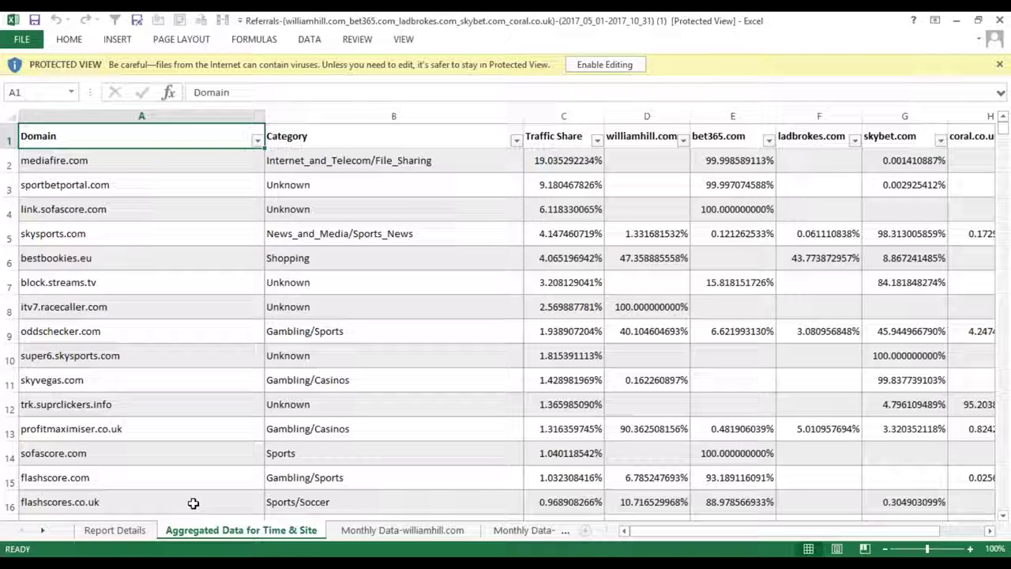
key("alt+Tab")
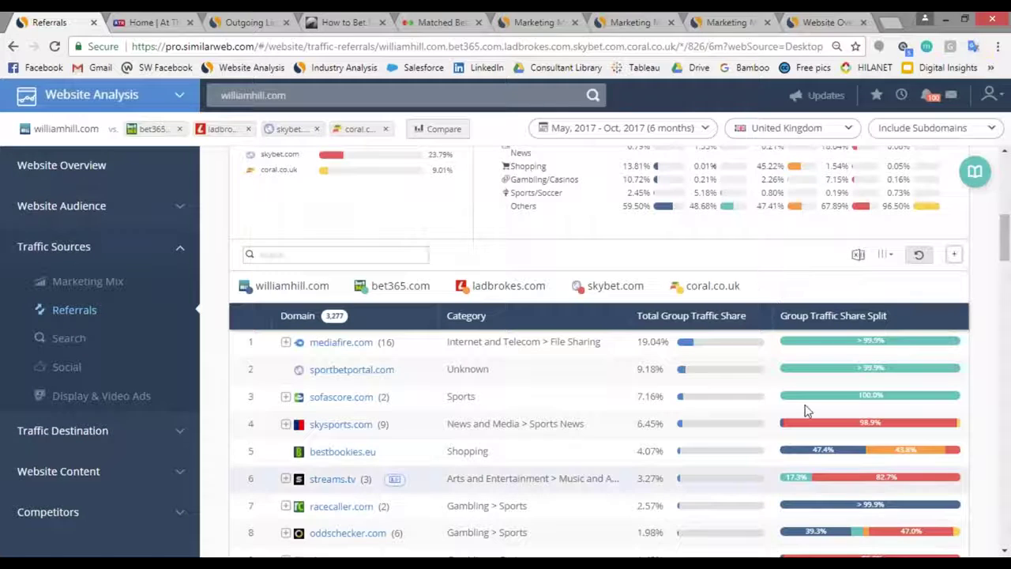
key("alt+Tab")
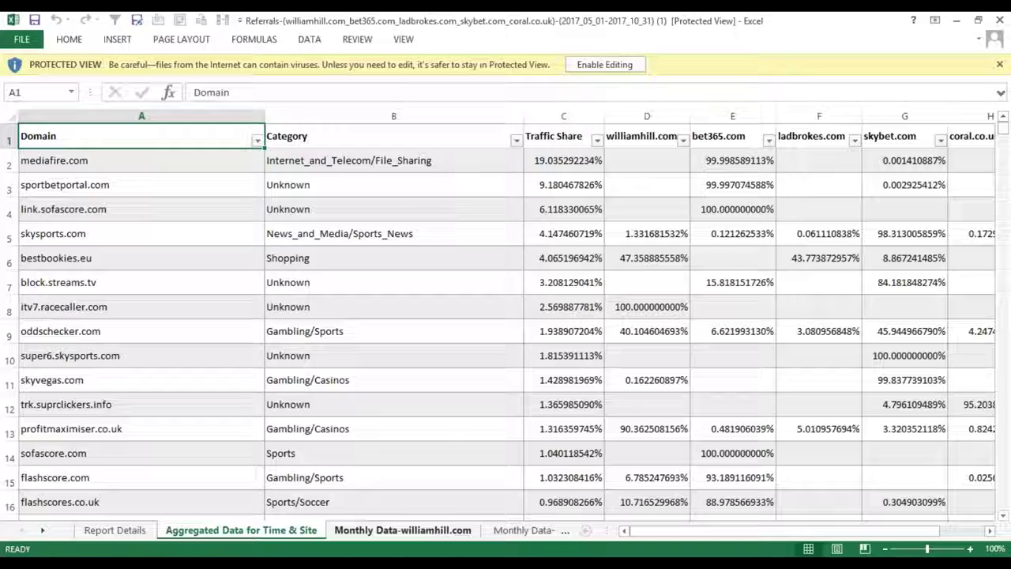
left_click(402, 530)
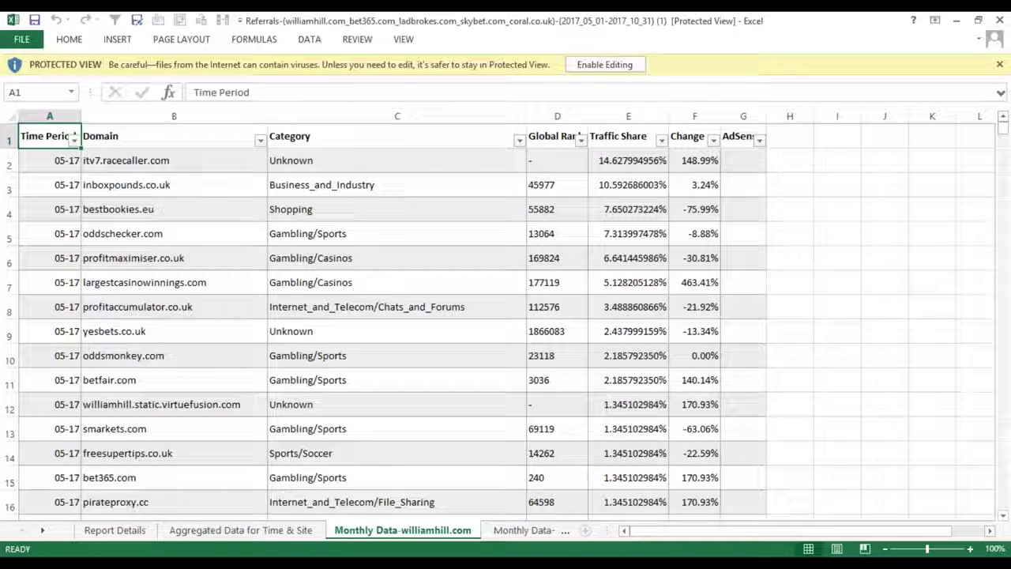
left_click(565, 530)
left_click(497, 533)
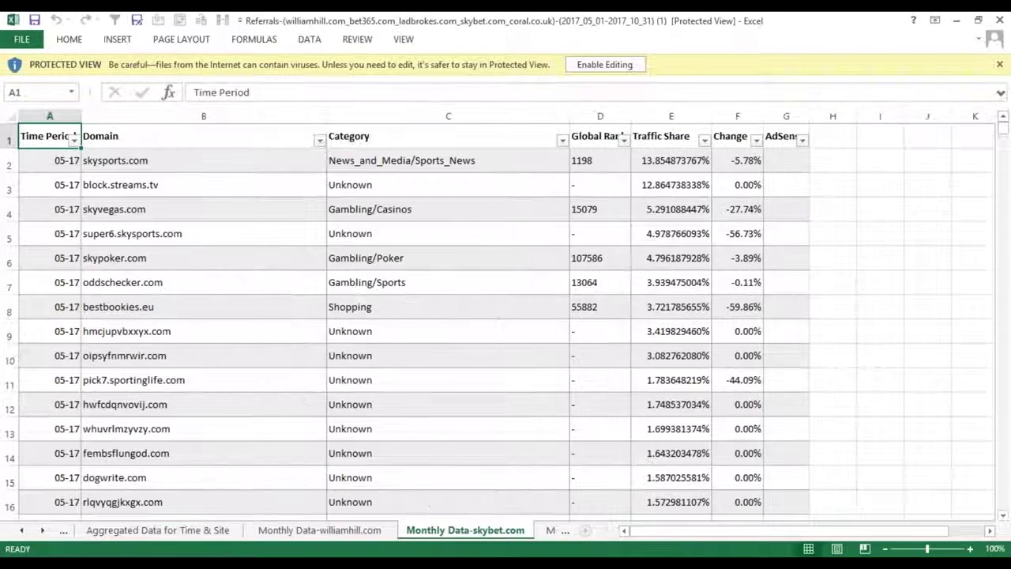
- Open the Share Over Time sheet and examine its referring domains and their monthly time periods
left_click(44, 530)
left_click(43, 531)
left_click(43, 531)
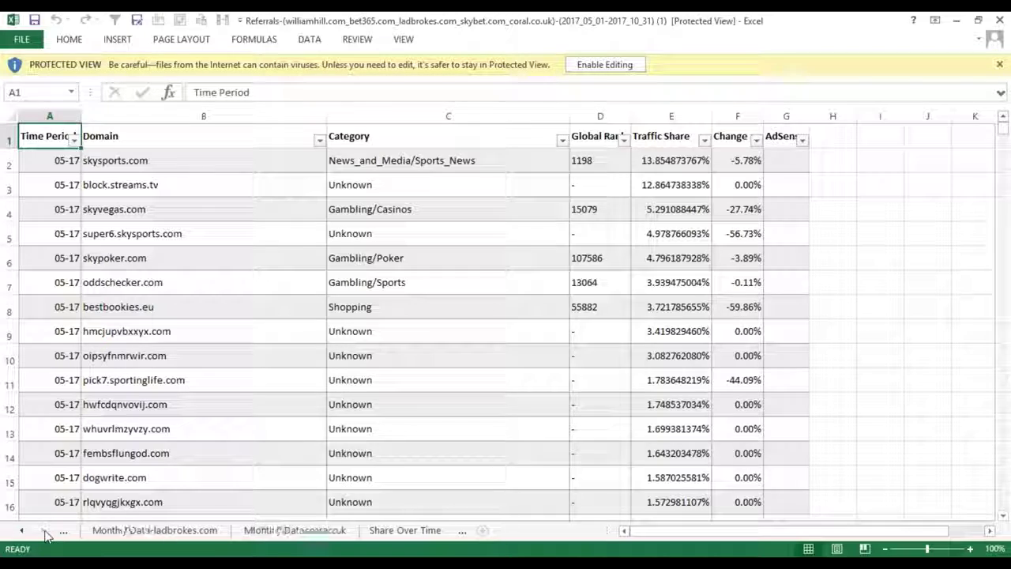
left_click(404, 530)
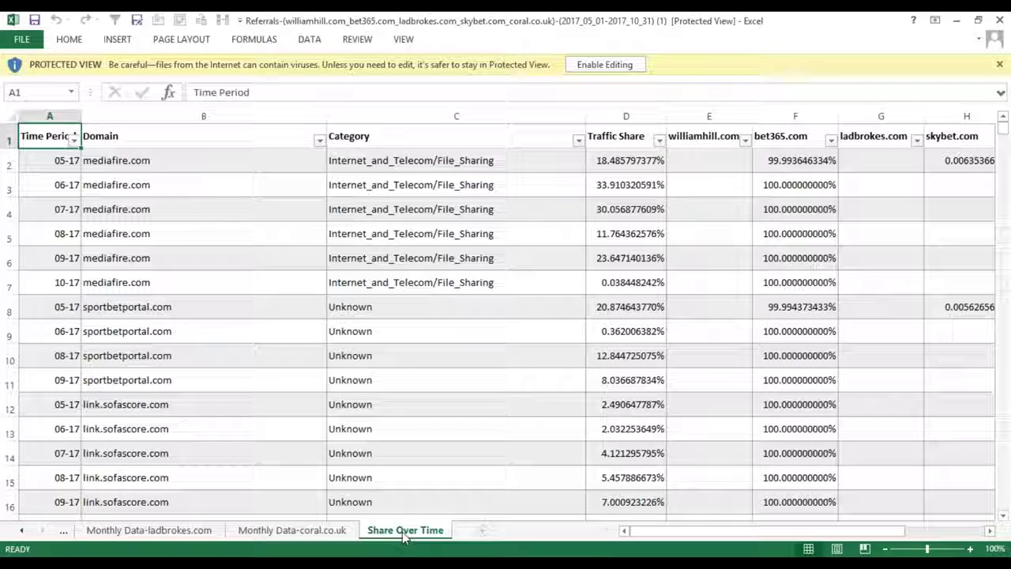
left_click(158, 178)
left_click(172, 208)
left_click(172, 233)
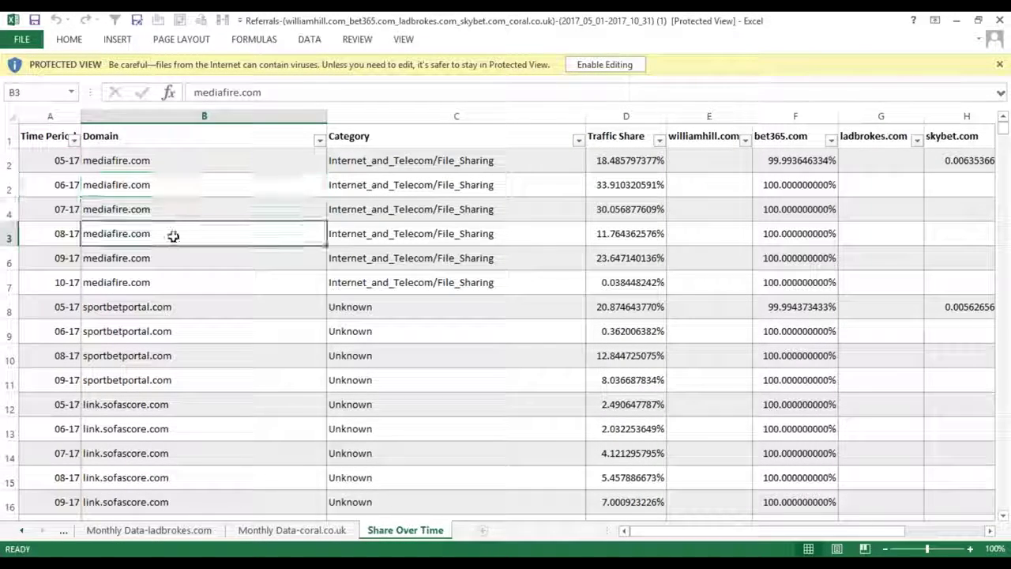
left_click(171, 282)
left_click(175, 331)
left_click(59, 135)
left_click(57, 185)
left_click(62, 233)
left_click(63, 259)
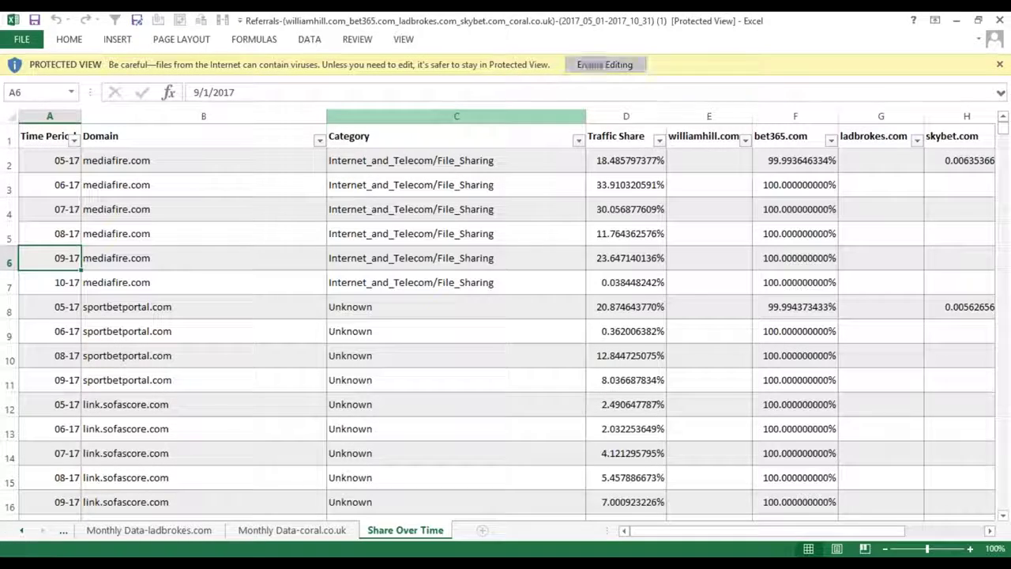
- Enable editing in the exported referrals workbook and bring the Share Over Time sheet's tab back into view
left_click(589, 64)
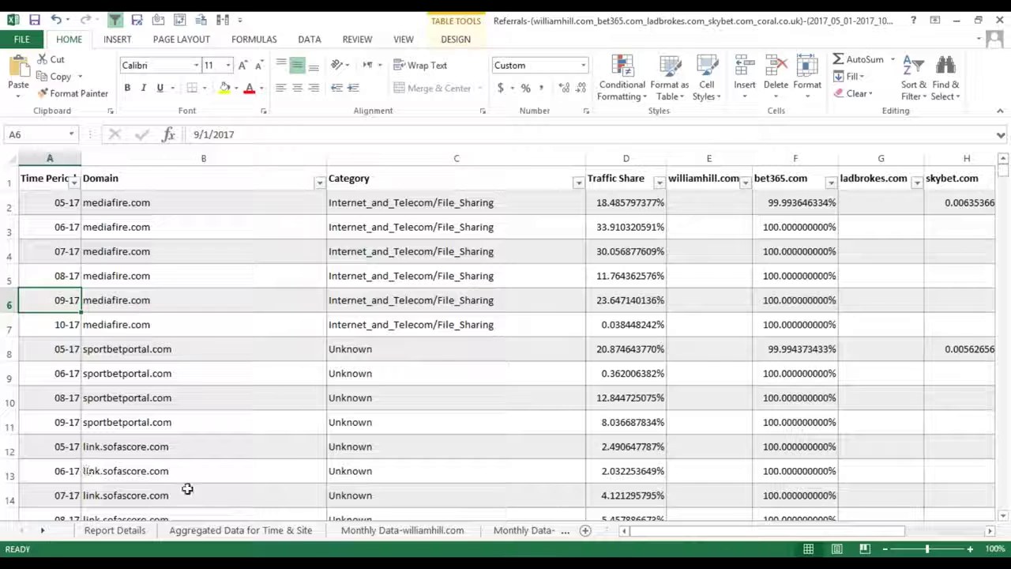
left_click(46, 533)
left_click(46, 533)
left_click(46, 533)
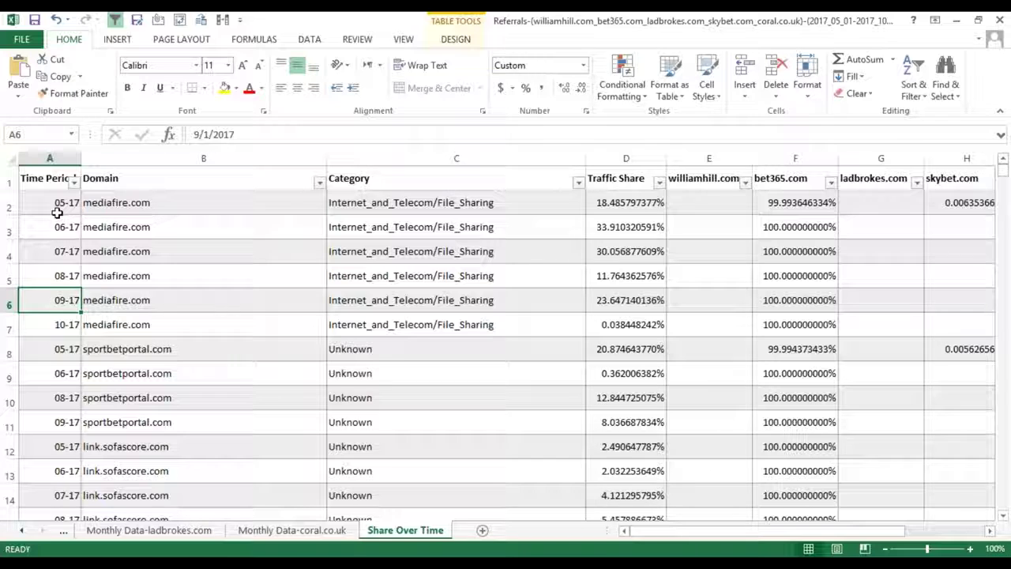
- Create a PivotTable from the Share Over Time data on a new worksheet, with Time Period as columns and Domain as rows
left_click(10, 158)
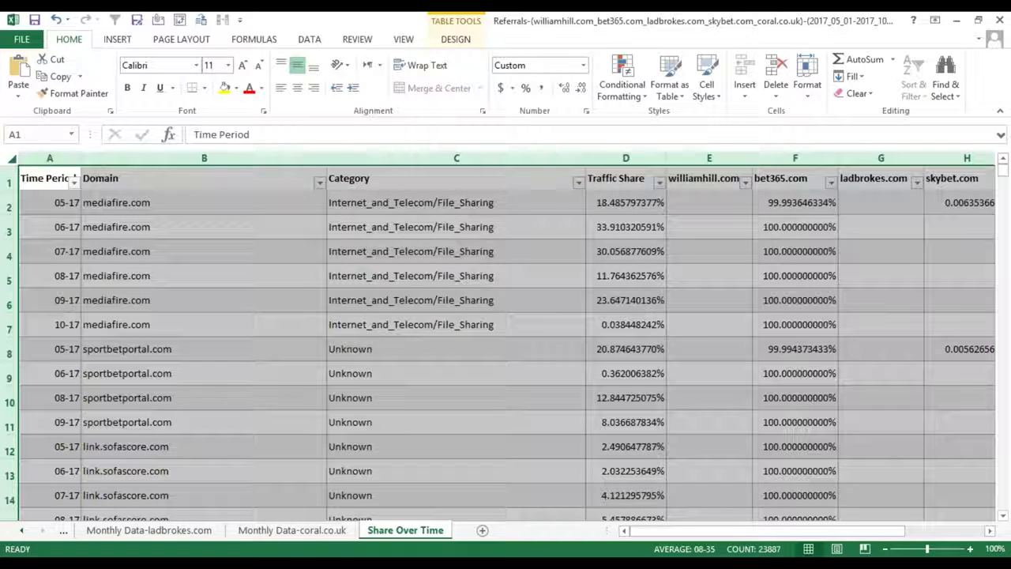
left_click(177, 21)
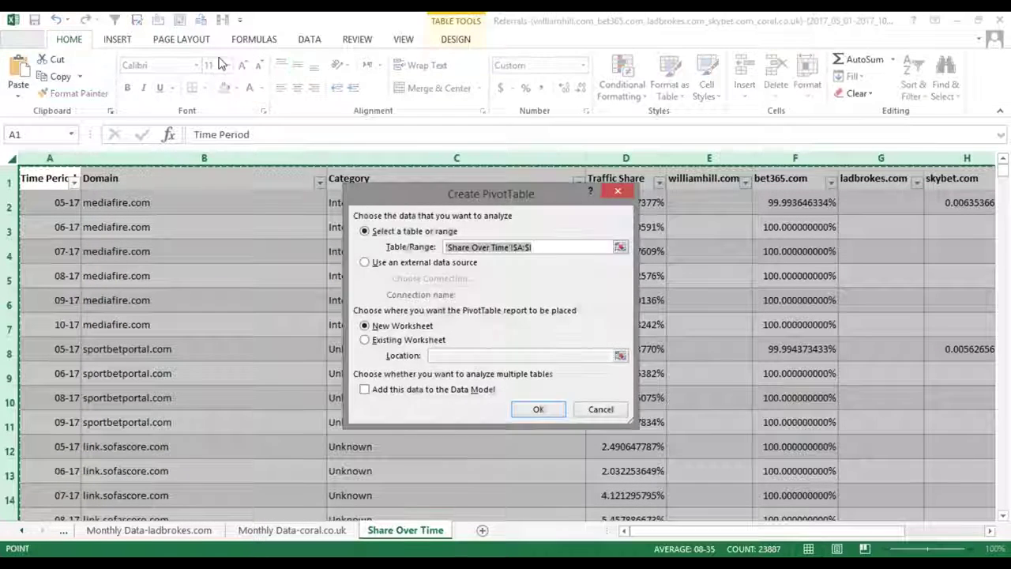
left_click(521, 411)
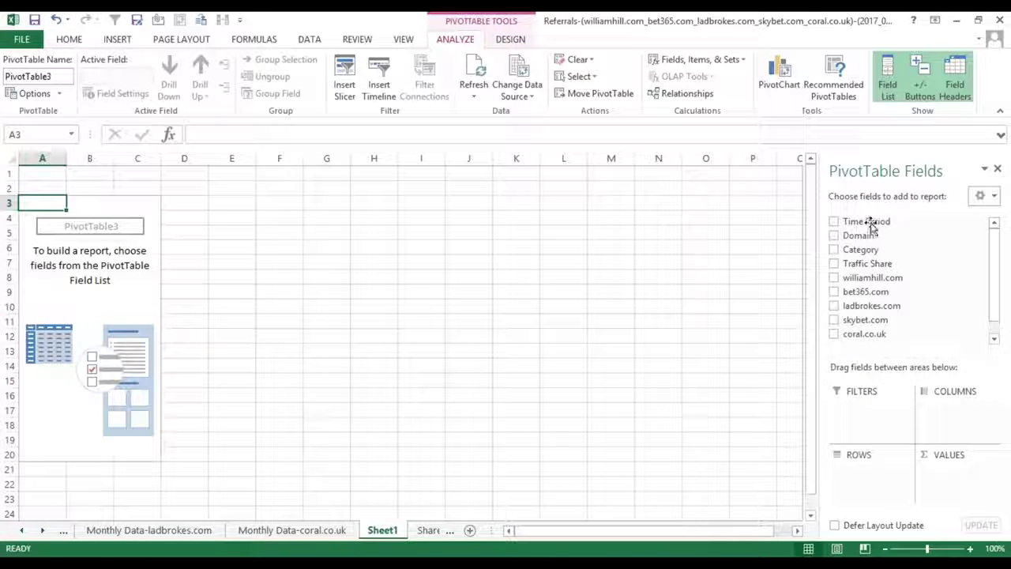
left_click_drag(872, 225, 948, 403)
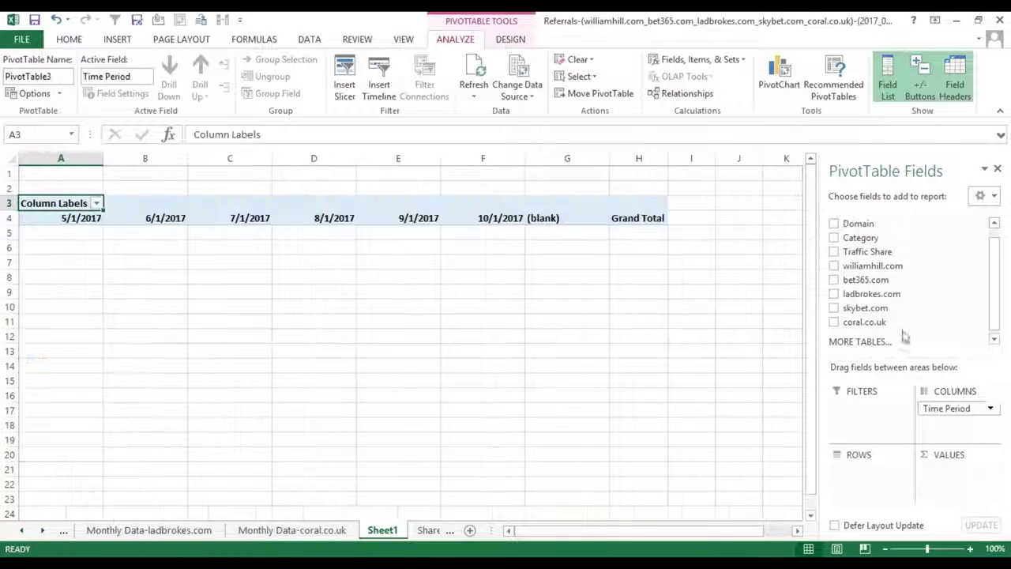
left_click(836, 223)
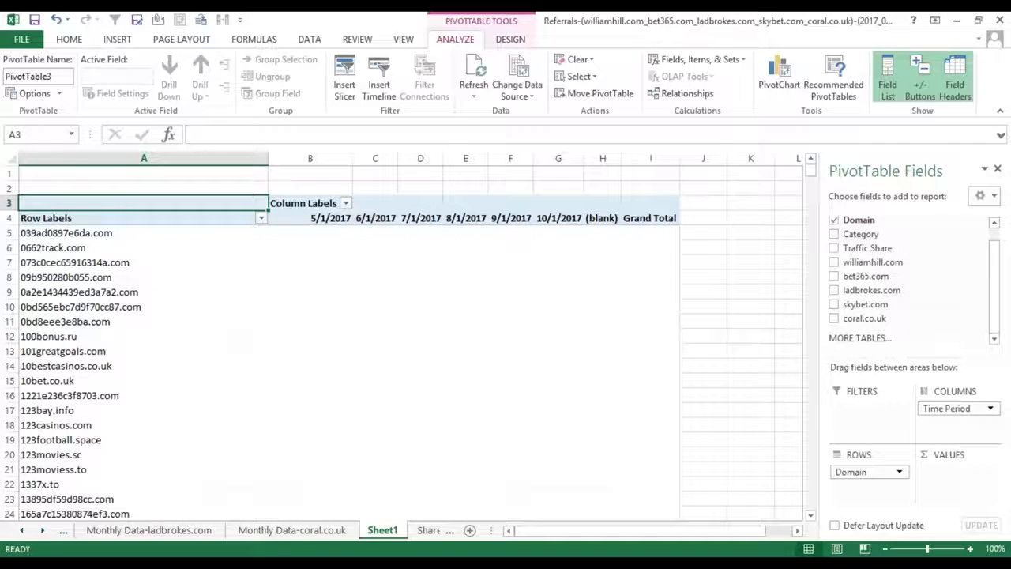
- Add Traffic Share to the PivotTable's values and summarize it by Sum
mouse_move(866, 275)
left_mouse_down()
mouse_move(869, 252)
mouse_move(959, 470)
left_mouse_up()
left_click(958, 472)
left_click(953, 462)
left_click(376, 318)
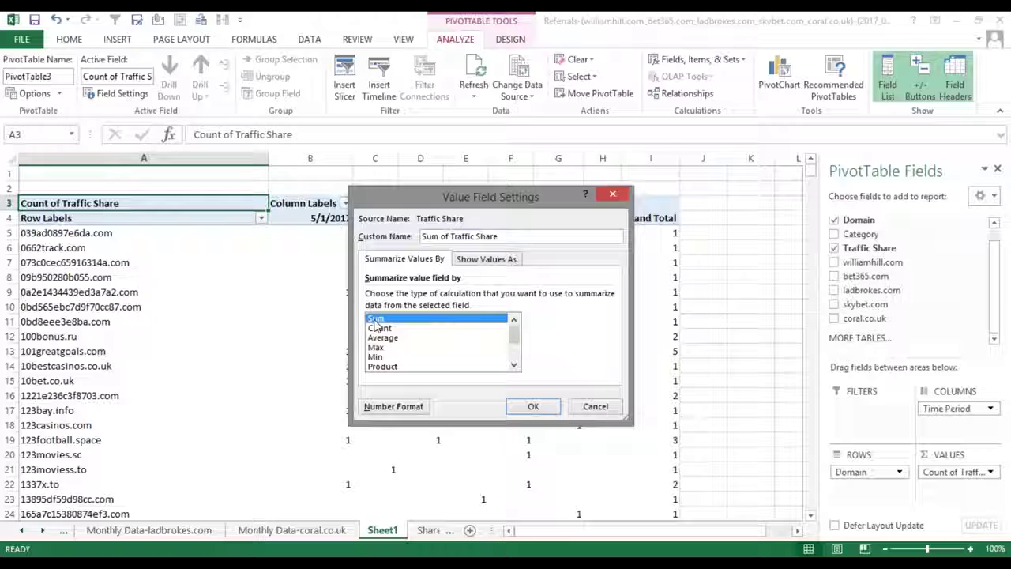
left_click(534, 406)
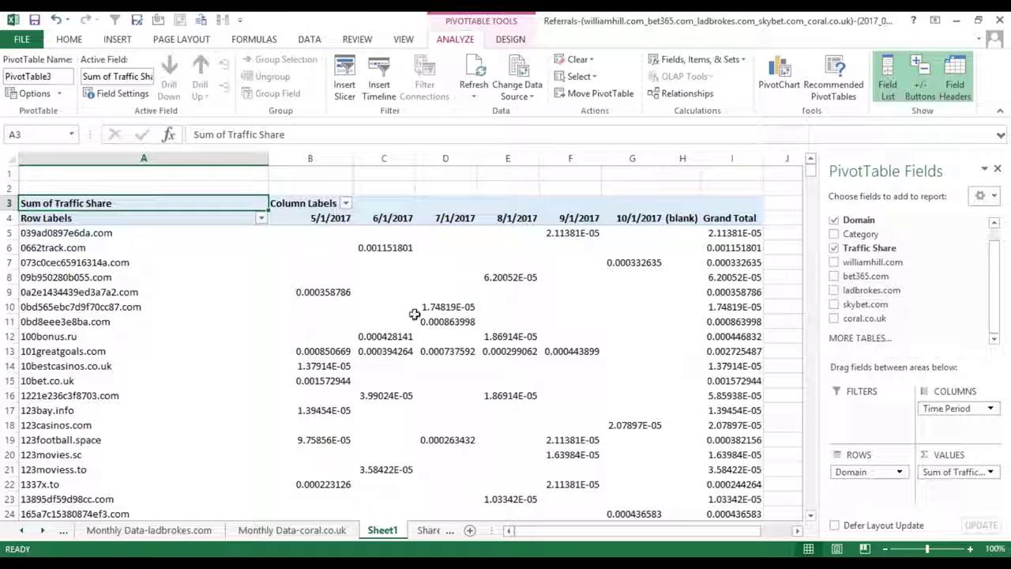
- Sort the PivotTable's domains by Grand Total from largest to smallest
left_click(43, 533)
left_click(43, 533)
left_click(42, 533)
left_click(43, 533)
left_click(549, 321)
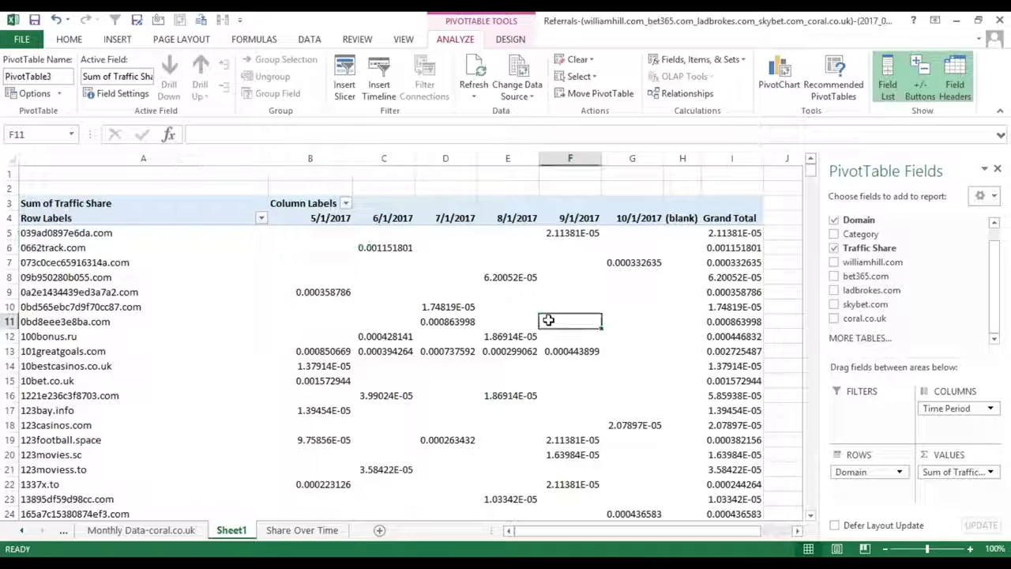
left_click(731, 234)
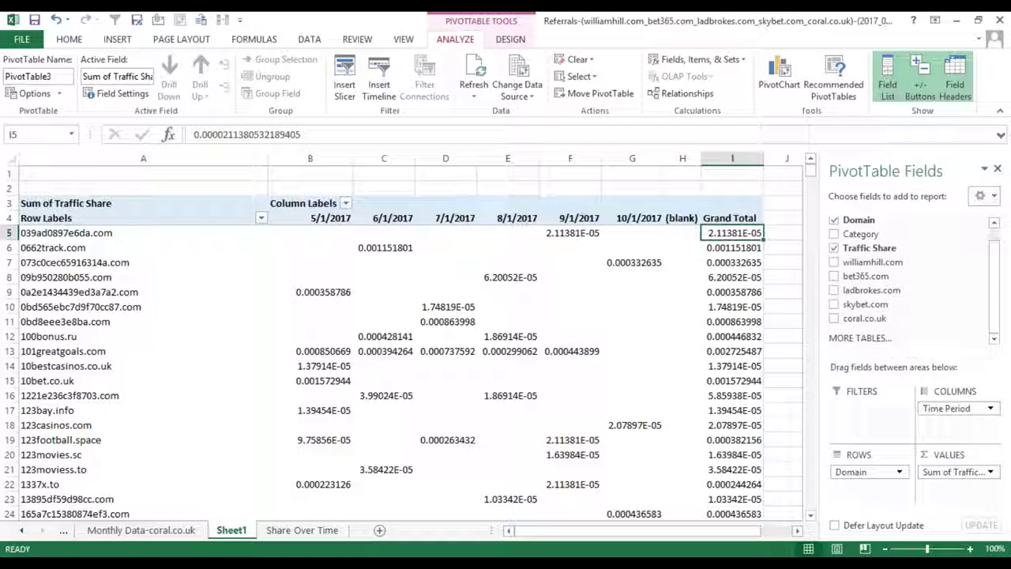
left_click(71, 39)
left_click(914, 87)
left_click(908, 130)
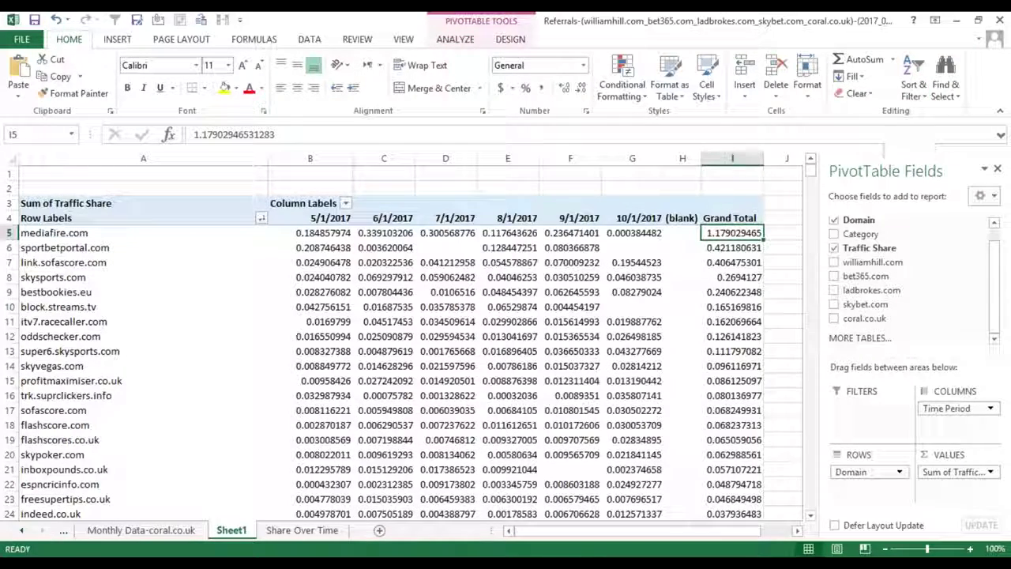
- Examine the highest-ranked referring domains in the sorted PivotTable, from mediafire.com down to sofascore.com
left_click(26, 232)
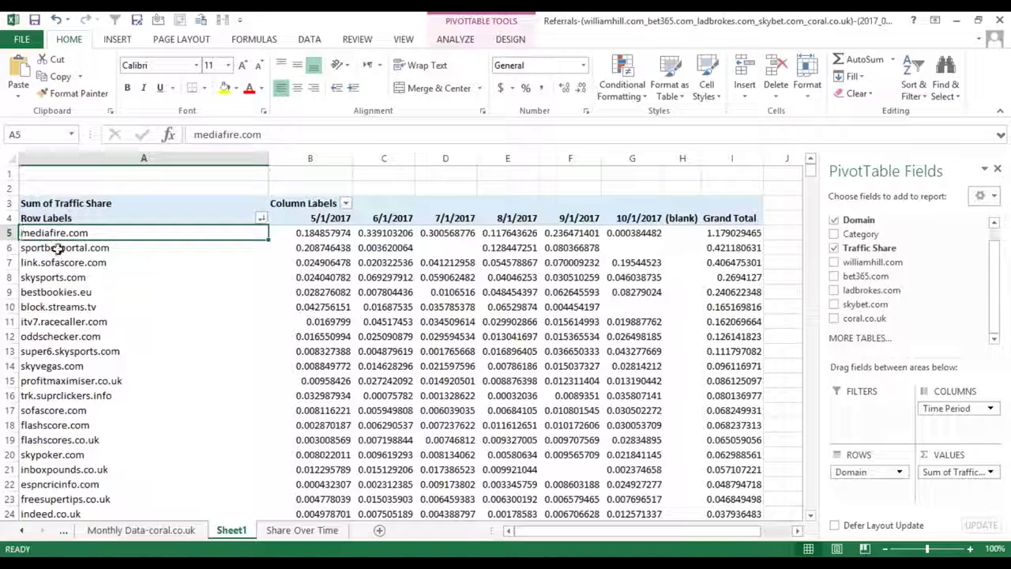
left_click(47, 247)
left_click(56, 233)
left_click(69, 262)
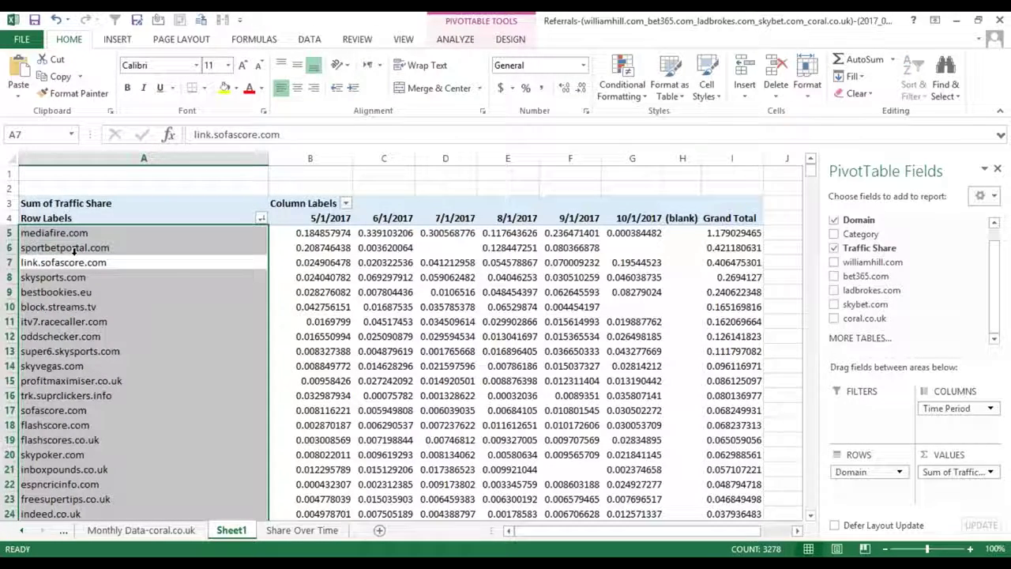
left_click(384, 292)
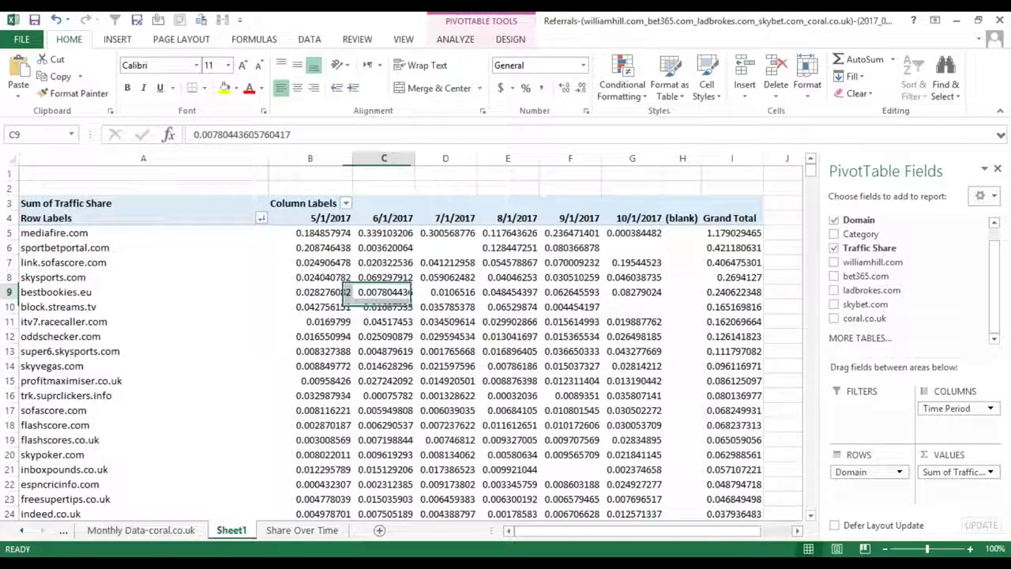
left_click(35, 247)
left_click(34, 277)
left_click(47, 292)
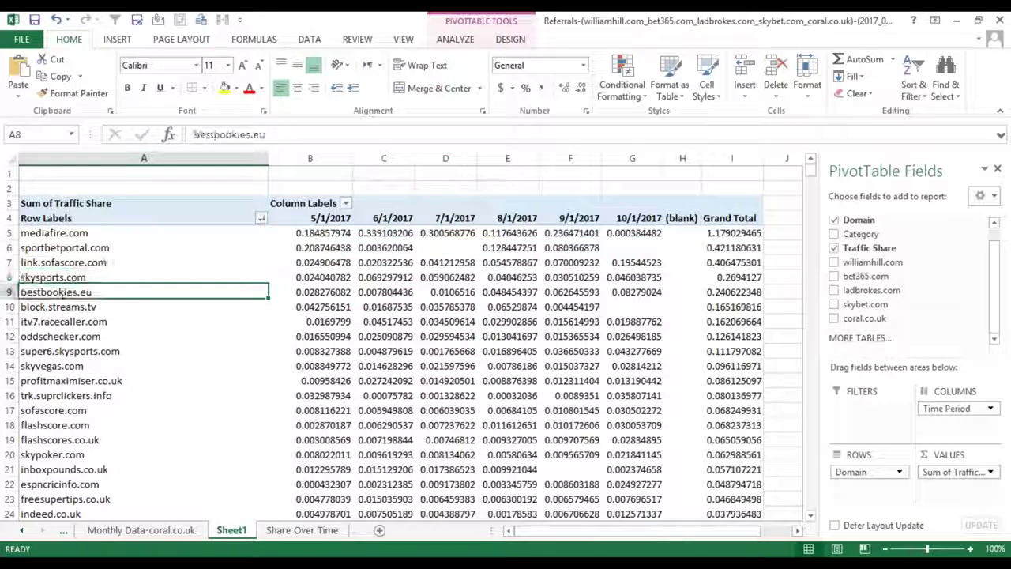
left_click(24, 322)
key("Return")
key("Return")
left_click(70, 366)
key("Down")
key("Down")
key("Down")
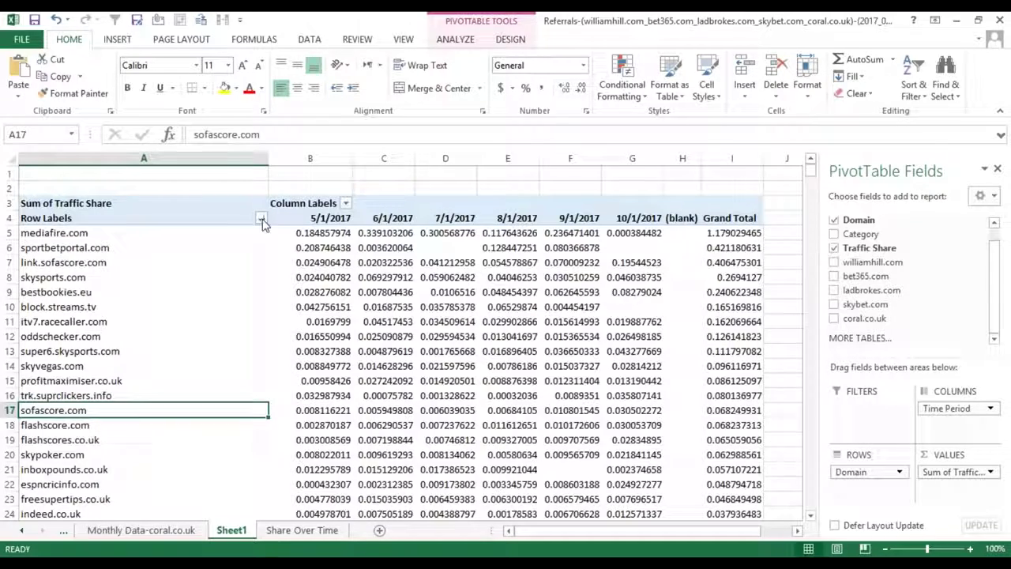
- Search the PivotTable's domain filter for "attheraces" and filter the rows to attheraces.com only, excluding selector.attheraces.com
left_click(264, 225)
left_click(158, 345)
type("att")
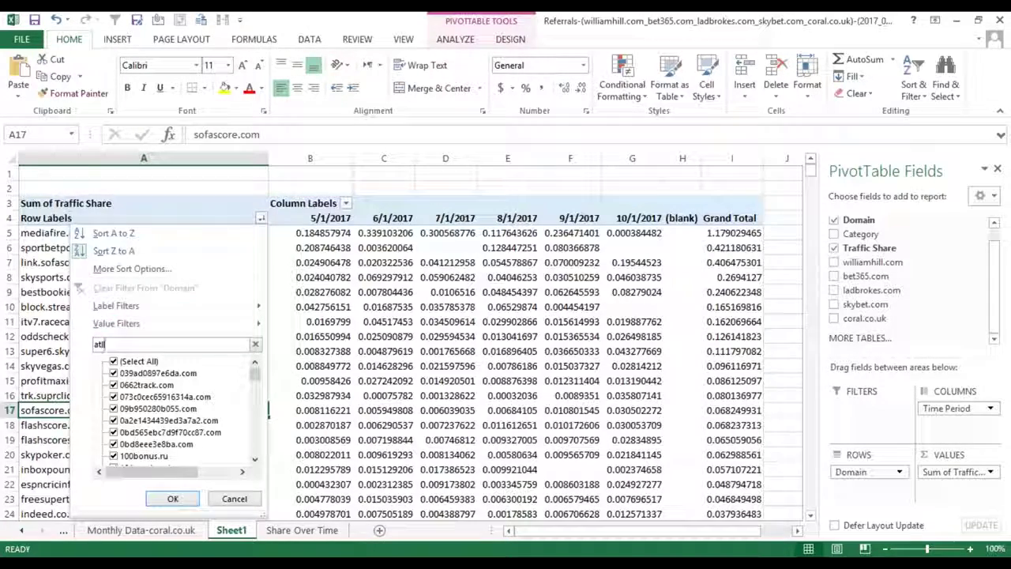
type("heraces")
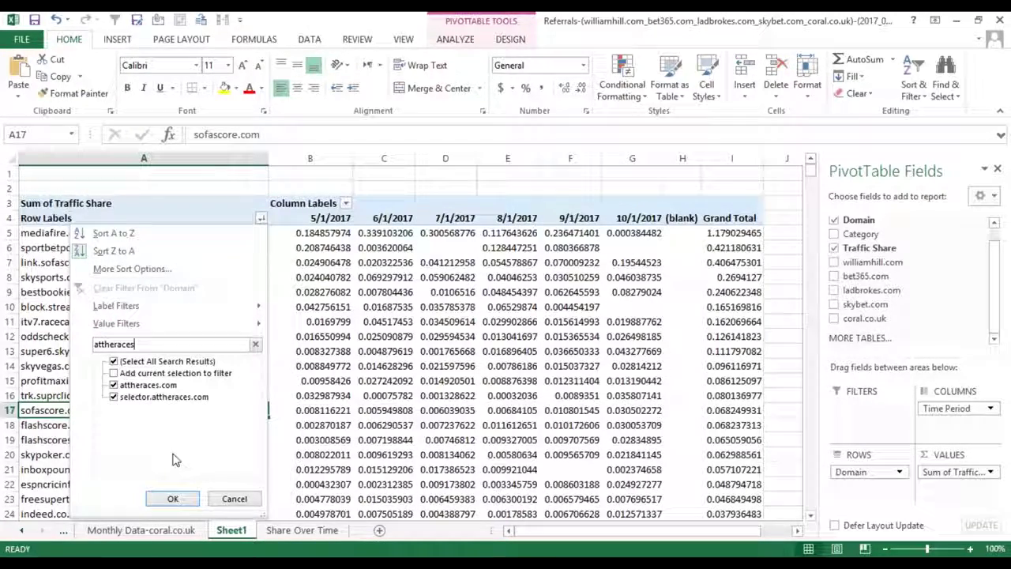
left_click(113, 397)
left_click(172, 498)
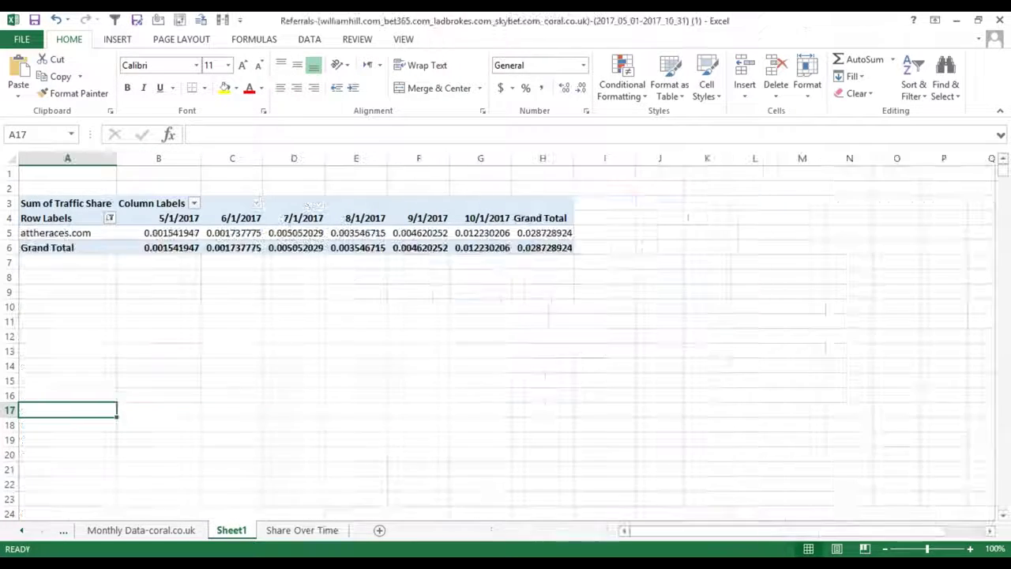
- Copy the month headers and the attheraces.com traffic shares from 5/1/2017 to 10/1/2017 to the area starting at cell A15
left_click_drag(76, 232, 485, 215)
key("ctrl+c")
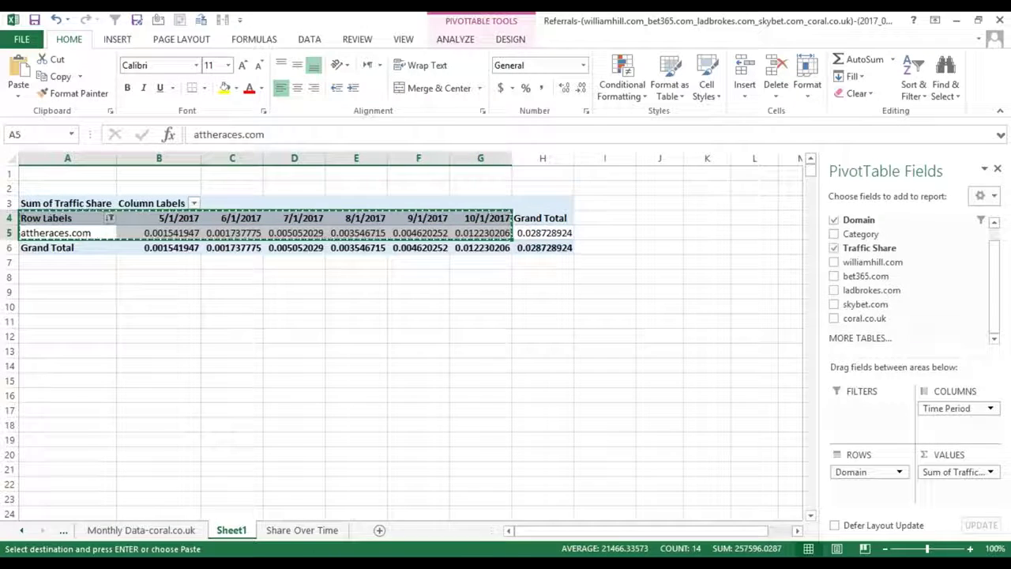
left_click(40, 383)
key("ctrl+v")
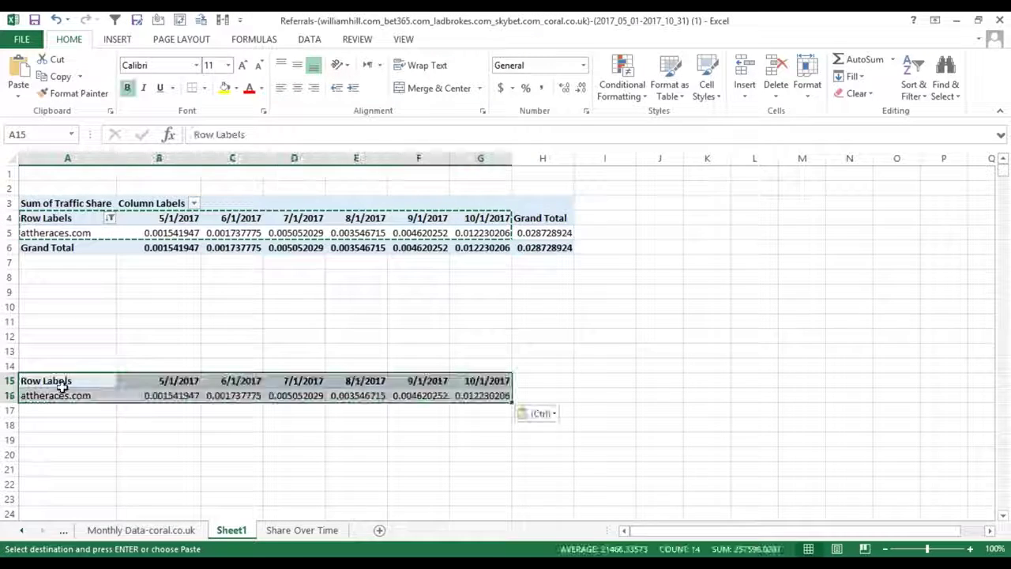
- Insert a basic 2-D line chart of the copied attheraces.com data and enlarge it
left_click(118, 40)
left_click(472, 76)
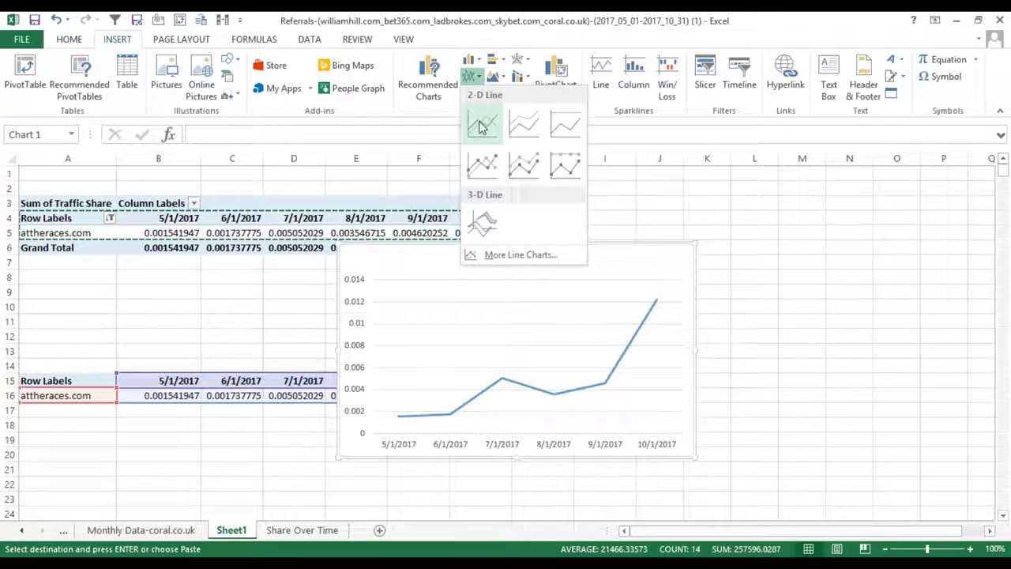
left_click(481, 128)
left_click_drag(695, 247, 782, 223)
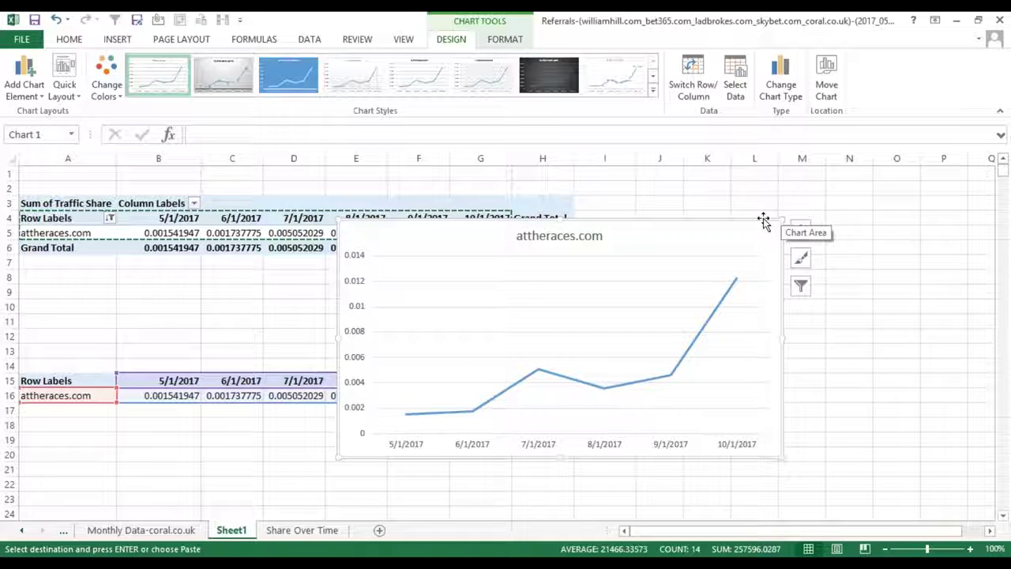
- Look through a monthly data sheet and the Share Over Time sheet, and examine the attheraces.com chart's trend on Sheet1
left_click(23, 534)
left_click(23, 534)
left_click(24, 534)
left_click(430, 532)
left_click(42, 532)
left_click(42, 532)
left_click(448, 531)
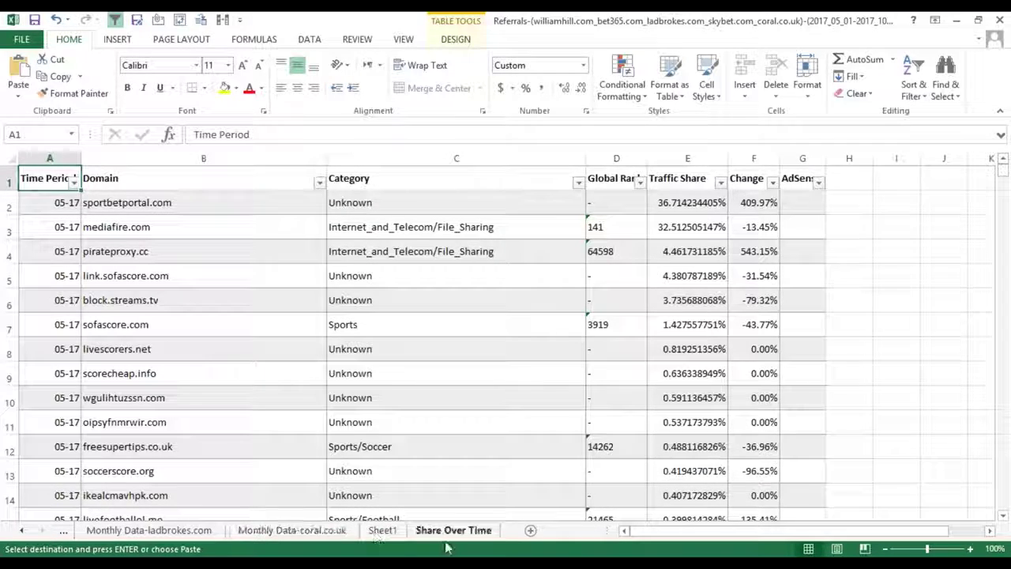
left_click(382, 531)
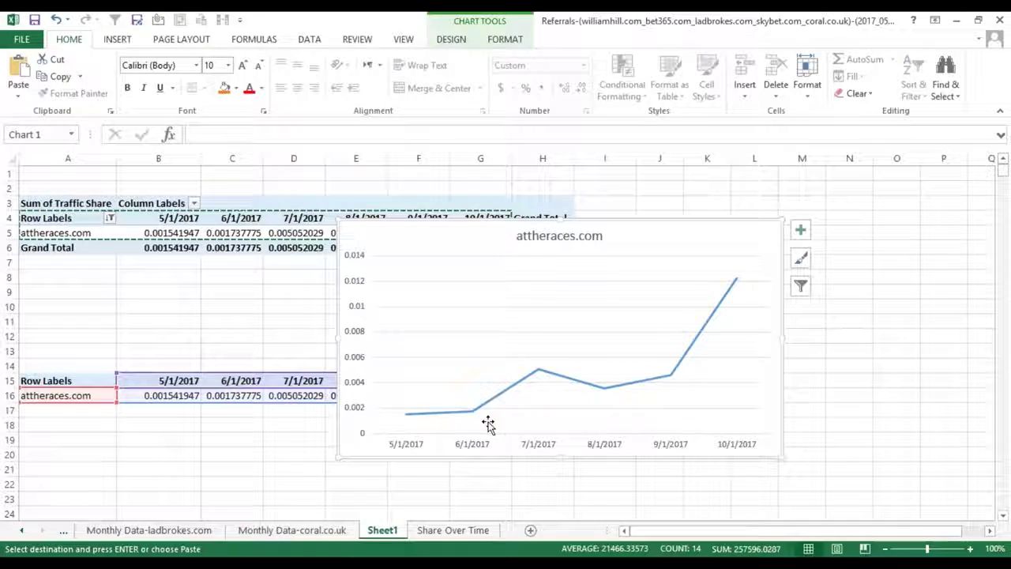
mouse_move(736, 281)
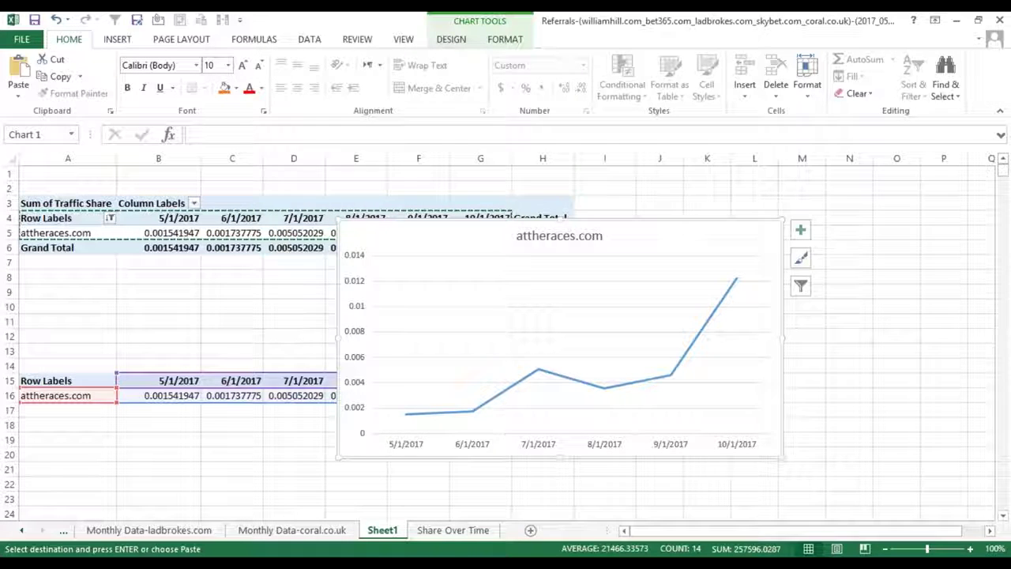
- Delete the attheraces.com line chart and show all domains in the PivotTable again, replacing the copied rows below it
key("Delete")
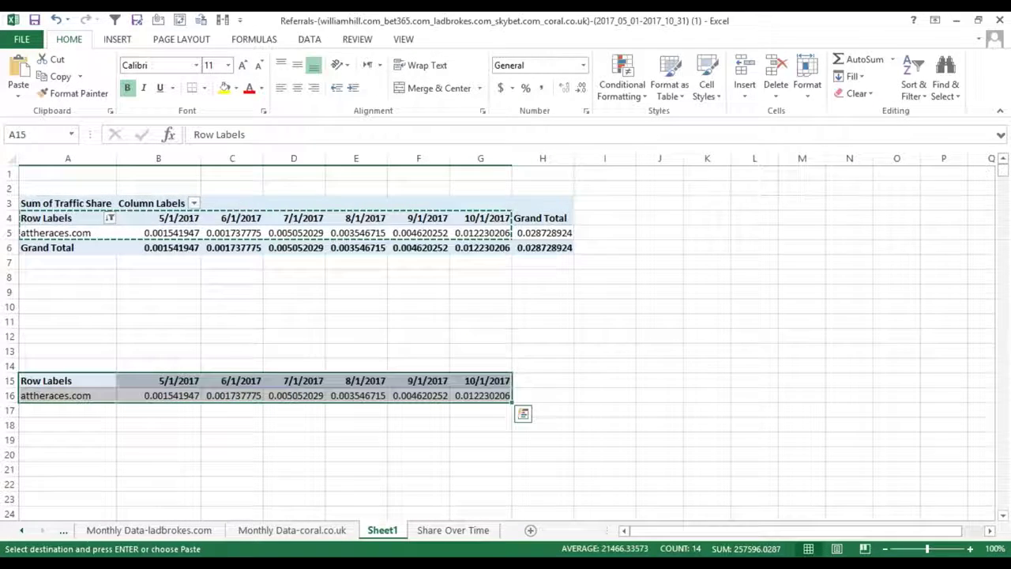
left_click(110, 218)
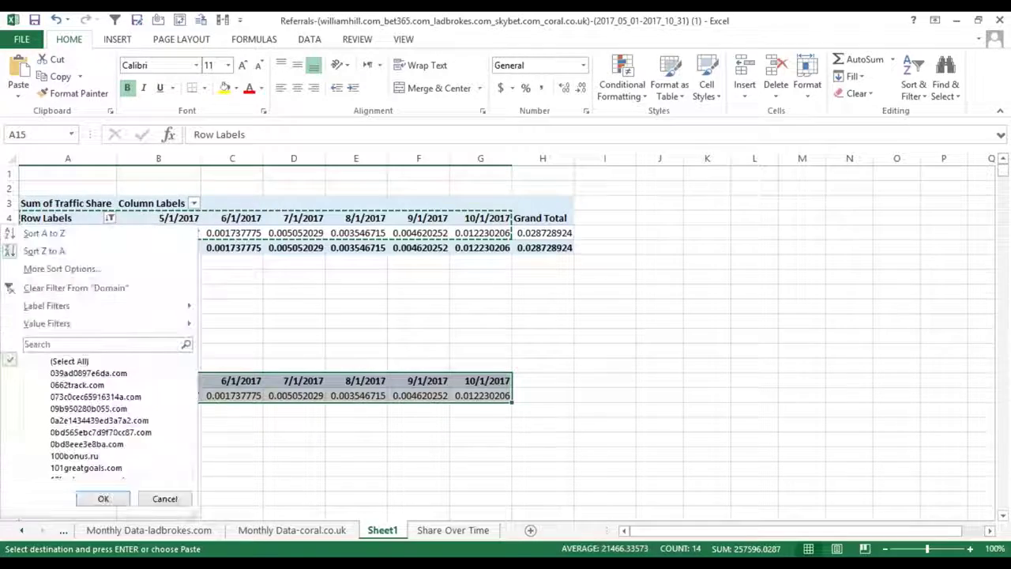
left_click(103, 499)
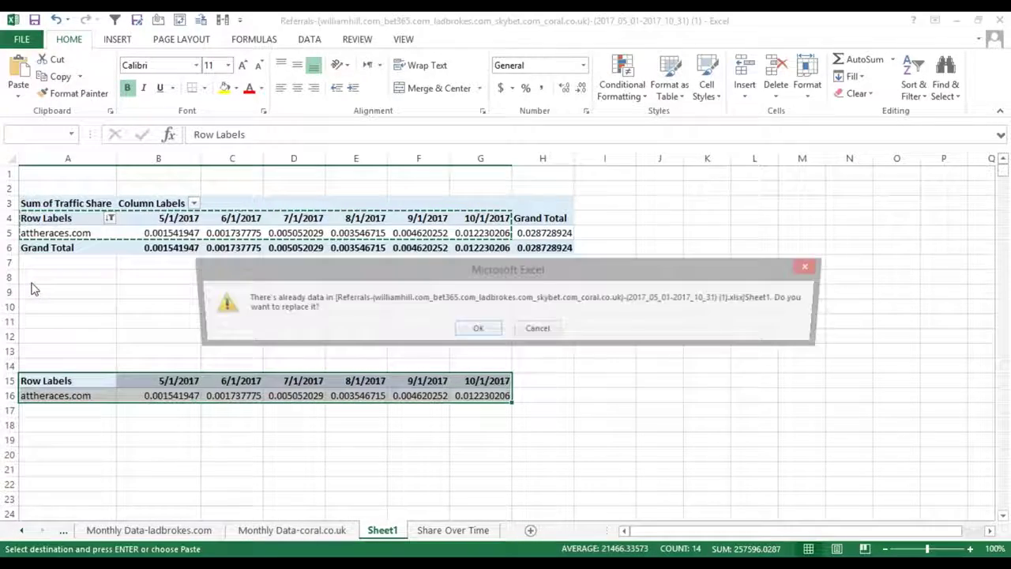
left_click(477, 330)
- Examine the monthly traffic shares of the leading domains, such as block.streams.tv, oddschecker.com and itv7.racecaller.com
left_click(326, 262)
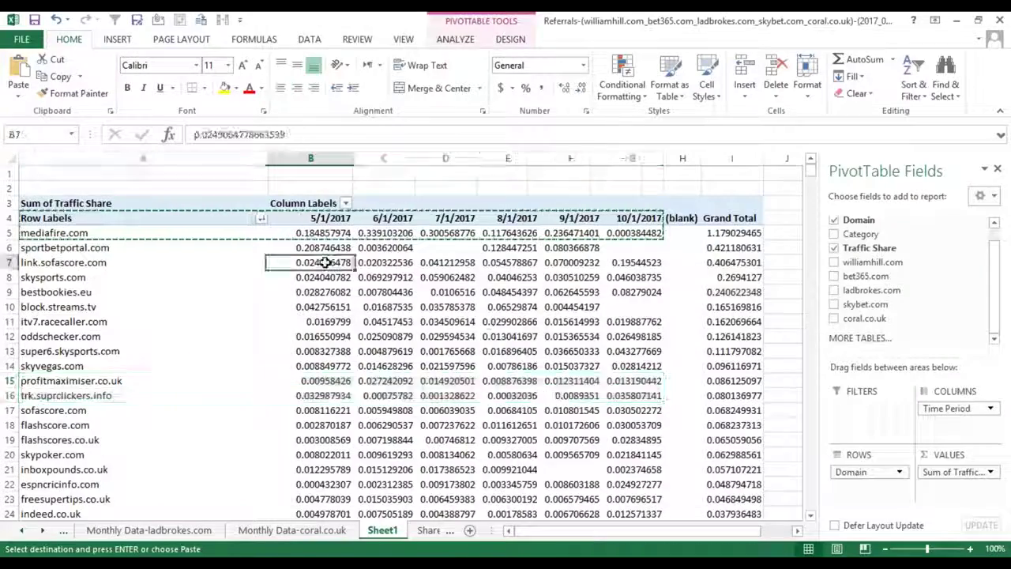
left_click(315, 308)
key("Right")
key("Right")
key("Down")
key("Down")
key("Right")
key("Right")
key("Right")
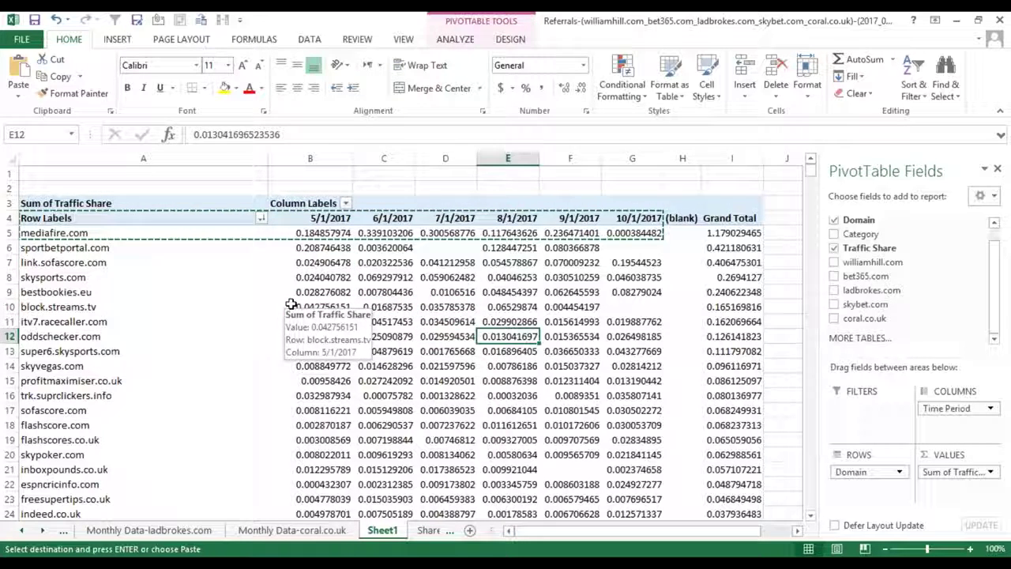
key("Right")
key("Up")
key("Left")
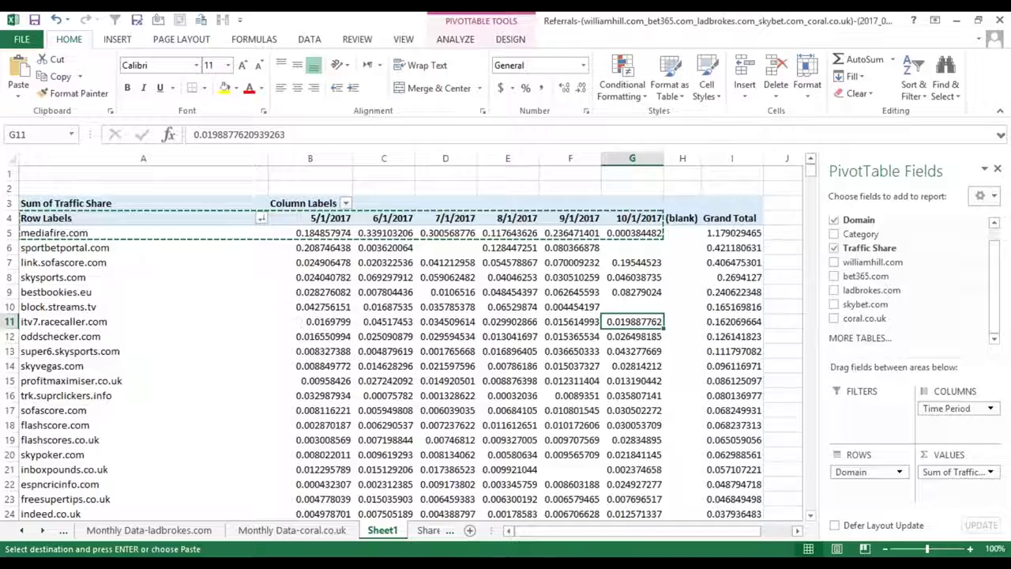
- Examine the lower-ranked domains in the PivotTable, down to about row 176, for the months in which they have traffic share
left_click_drag(814, 176, 813, 182)
left_click_drag(312, 439, 383, 410)
key("Right")
key("Right")
key("Right")
key("Right")
key("Up")
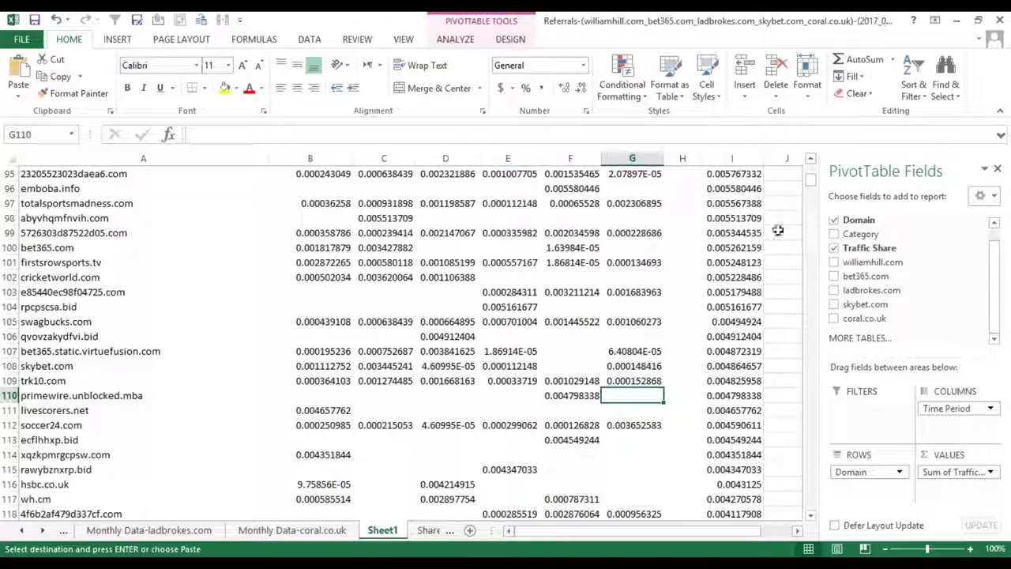
left_click_drag(816, 194, 810, 191)
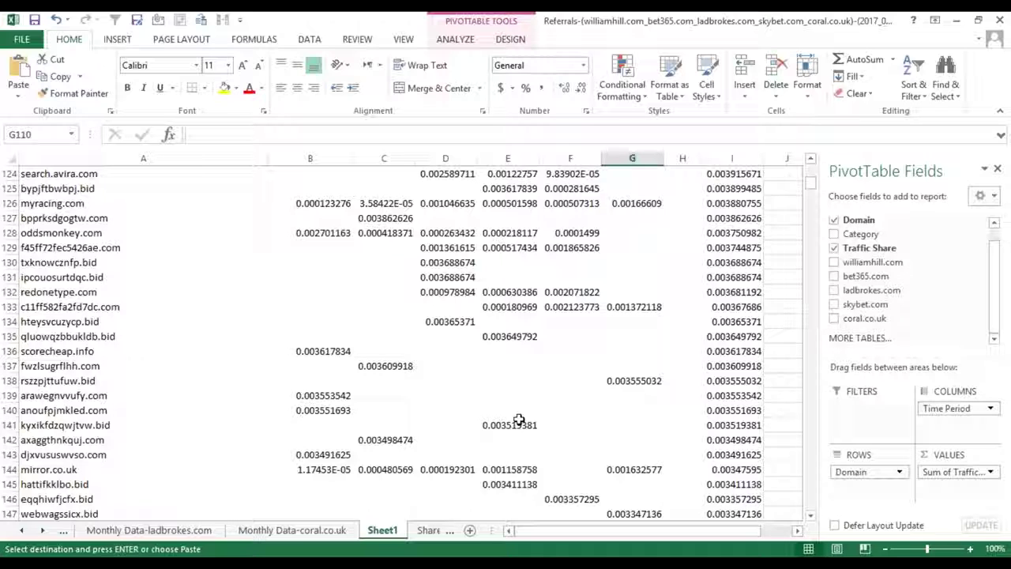
left_click_drag(811, 180, 807, 188)
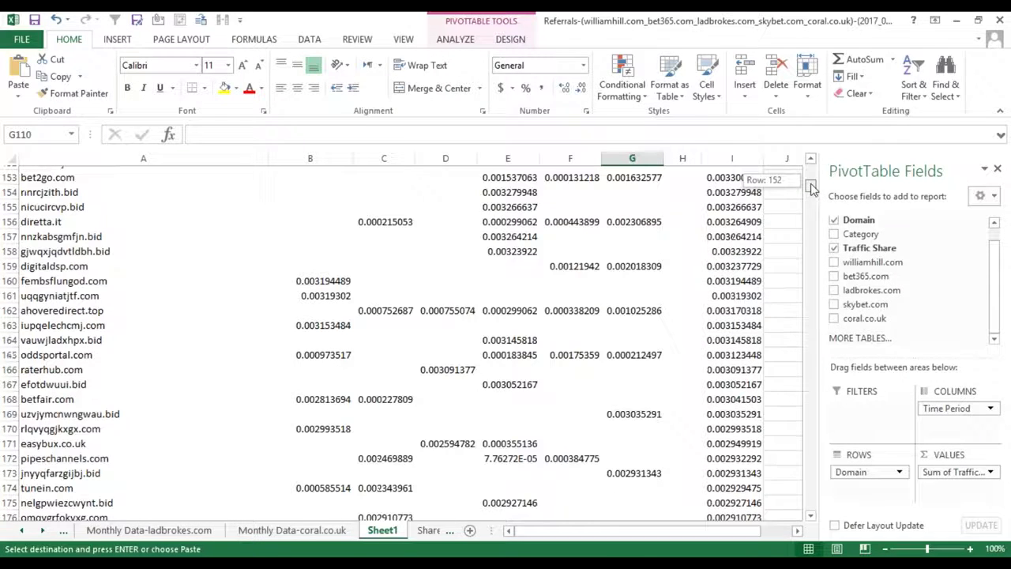
left_click(505, 219)
left_click(425, 205)
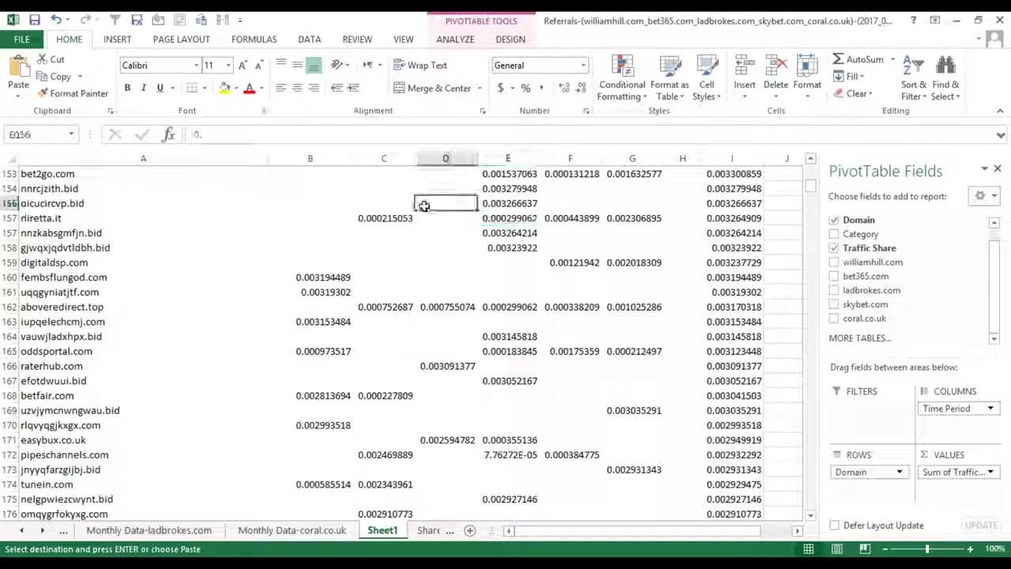
- Highlight the bet2go.com row in the PivotTable and examine its monthly traffic shares
left_click(10, 174)
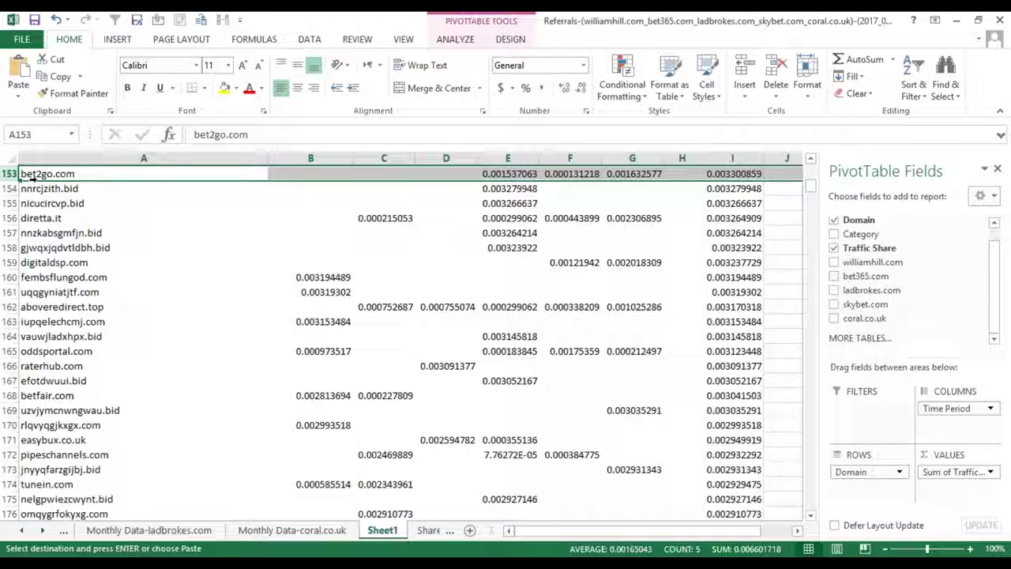
left_click(810, 159)
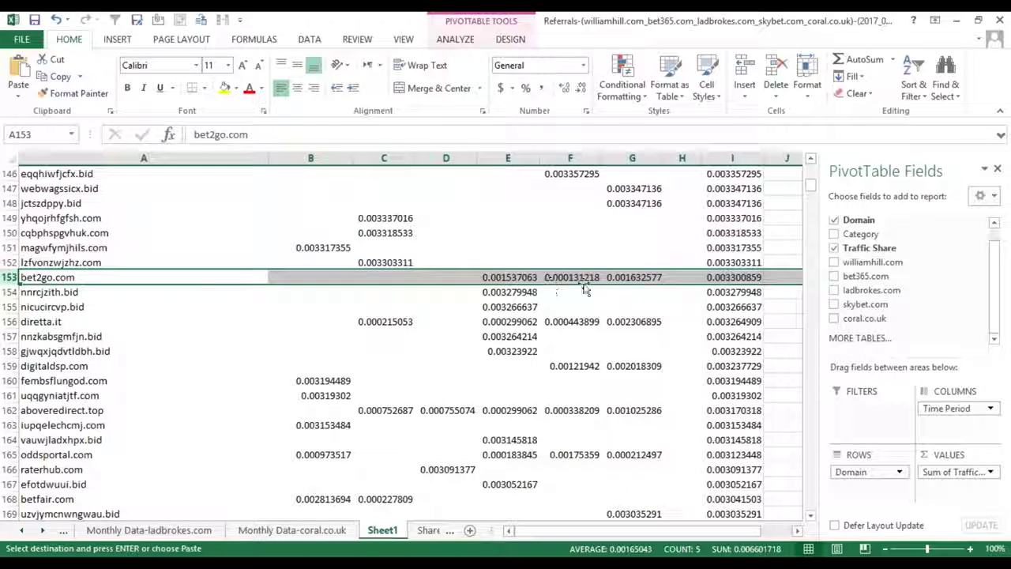
mouse_move(634, 278)
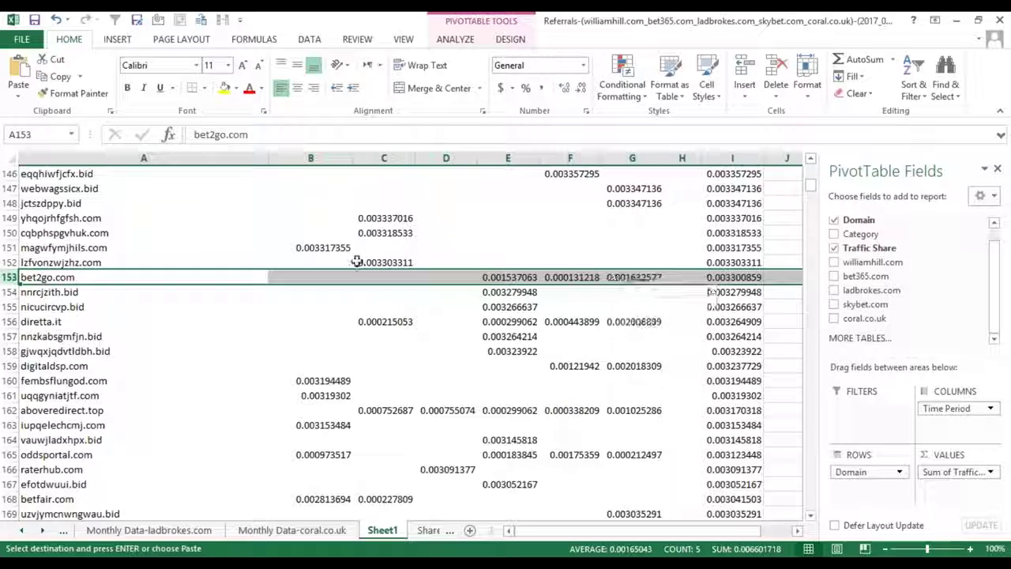
- Copy the domain bet2go.com from the PivotTable and open that website in Chrome, replacing the yesbets.co.uk Marketing Mix page
left_click(87, 276)
key("ctrl+c")
key("alt+Tab")
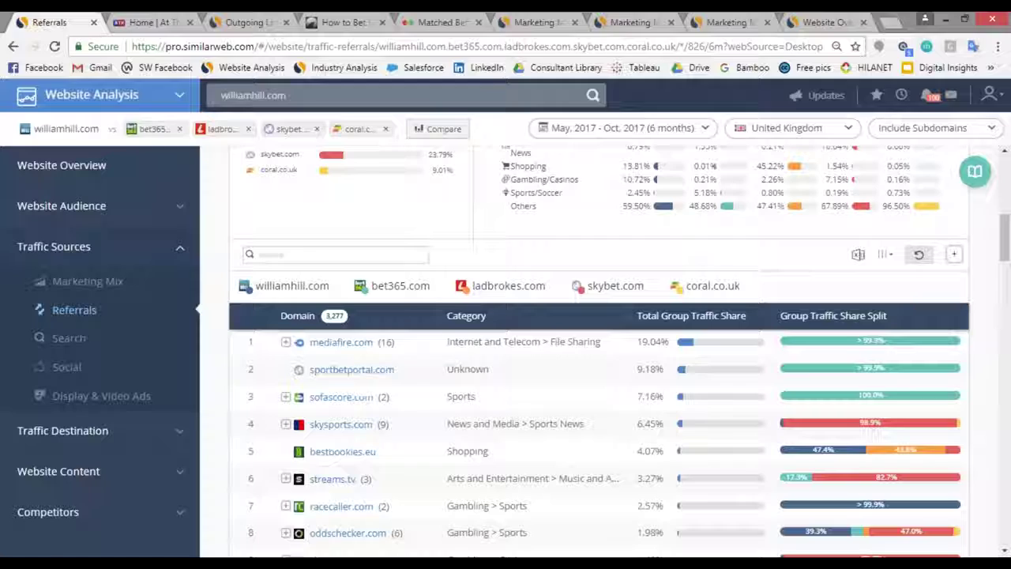
left_click(521, 24)
left_click(511, 46)
key("ctrl+v")
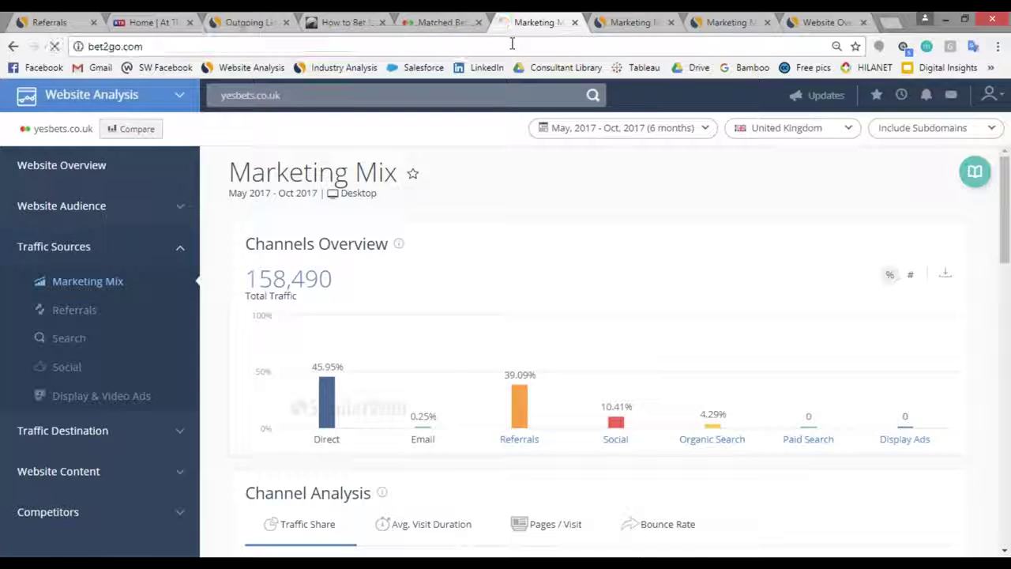
key("Return")
- Look up the website bet2go.com in SimilarWeb in place of oddsshark.com, and place the bet2go.com site's browser tab directly after it
left_click(246, 23)
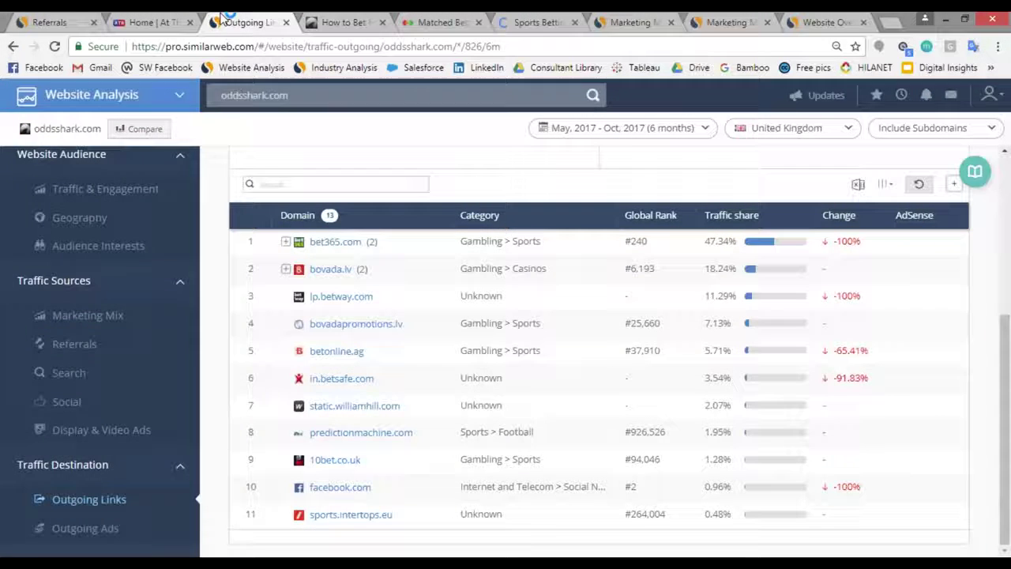
left_click(270, 93)
key("ctrl+v")
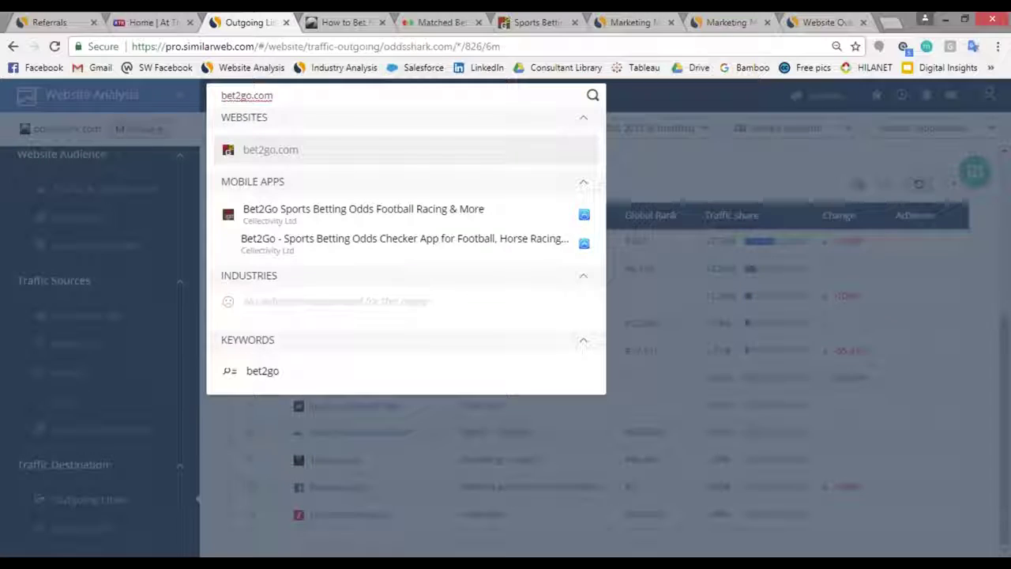
left_click(343, 150)
left_click(537, 22)
left_click_drag(412, 27, 346, 23)
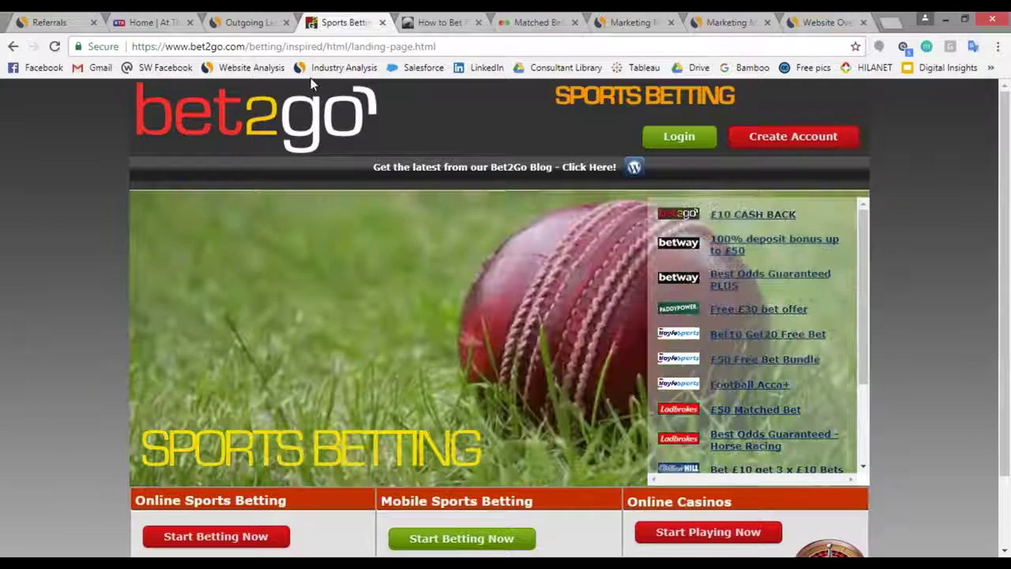
- Examine bet2go.com's Marketing Mix channels and its Traffic & Engagement monthly visits trend up to October 2017
left_click(247, 22)
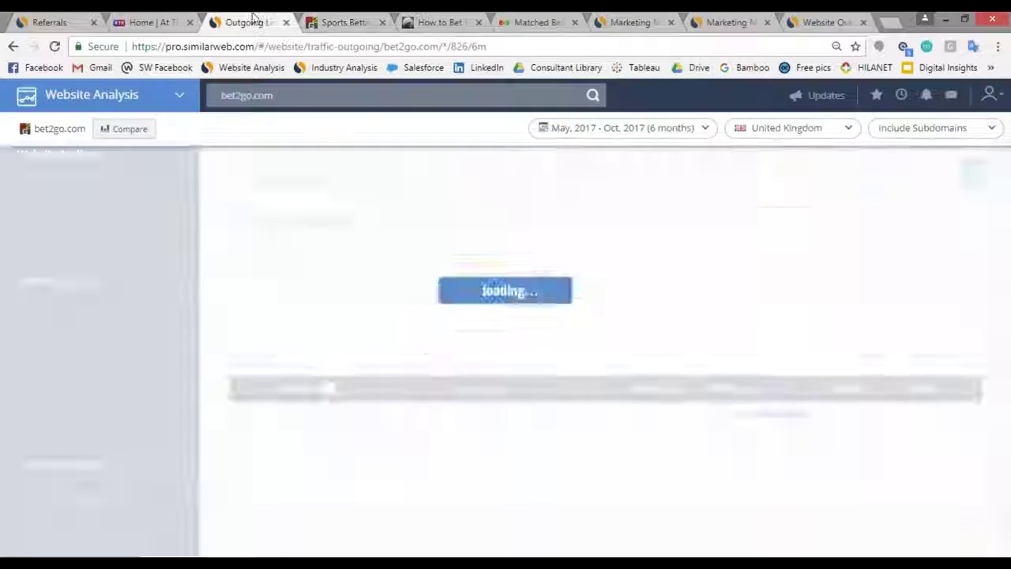
left_click(111, 316)
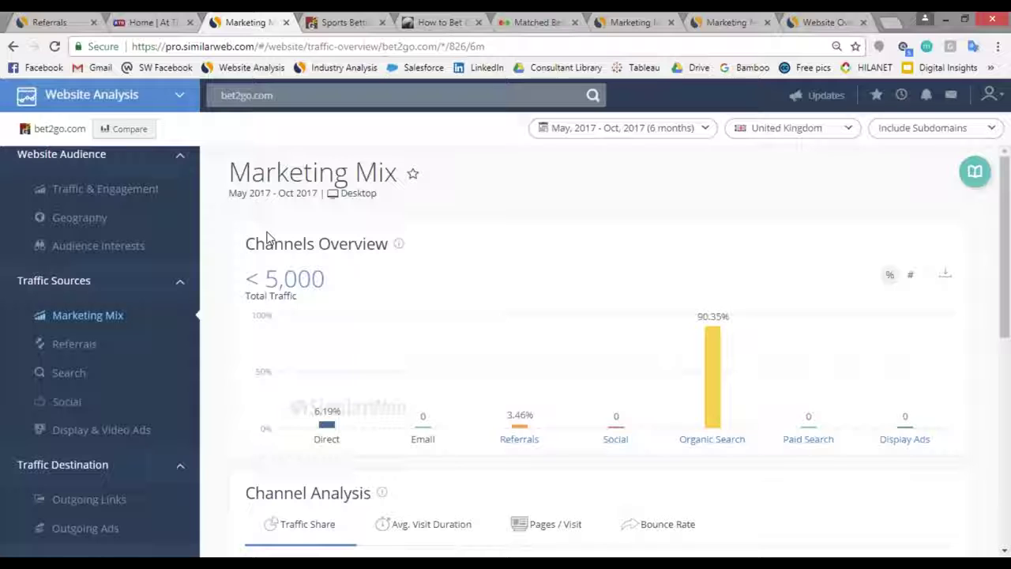
left_click(109, 190)
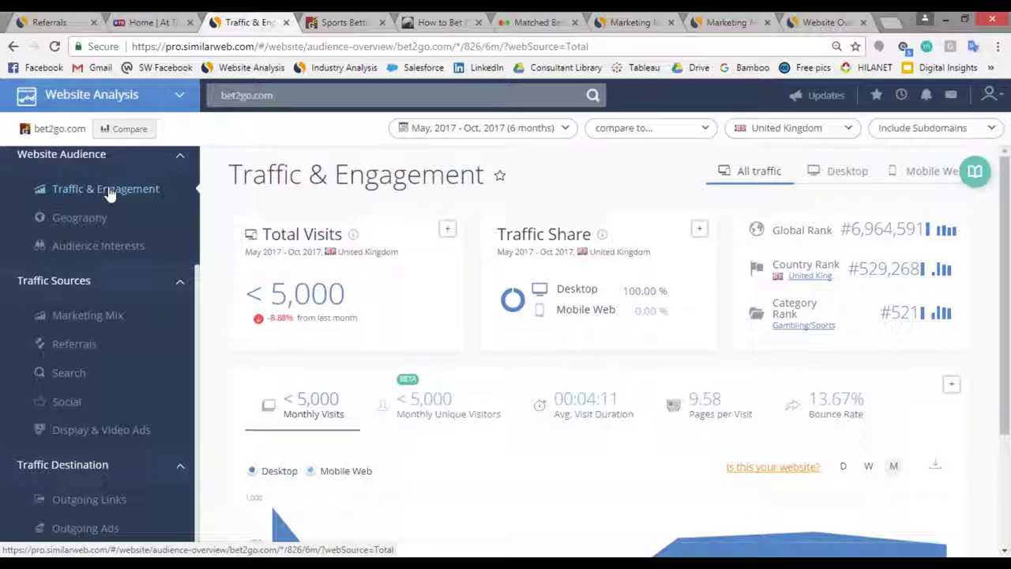
scroll(997, 268, "down", 2)
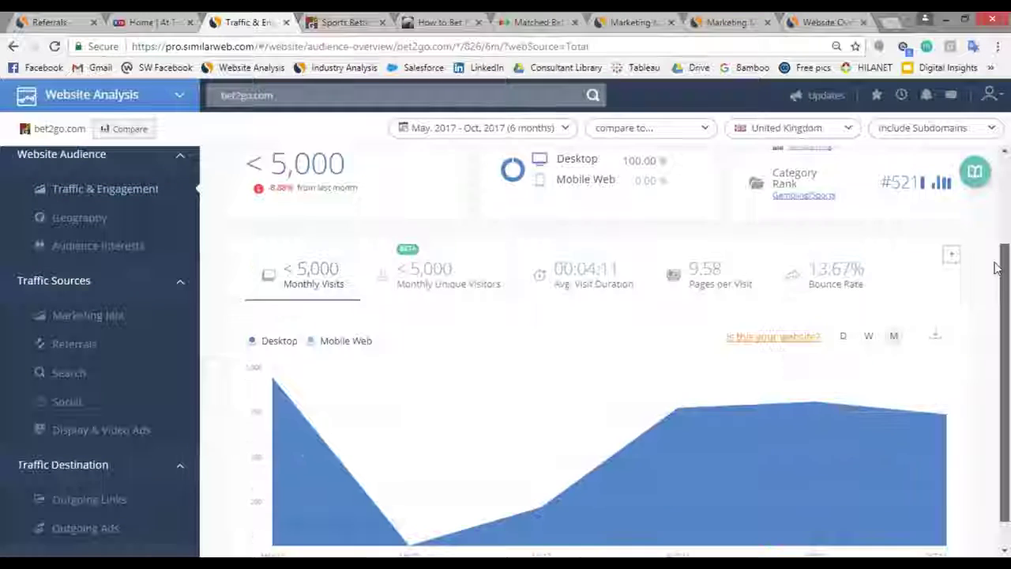
mouse_move(924, 362)
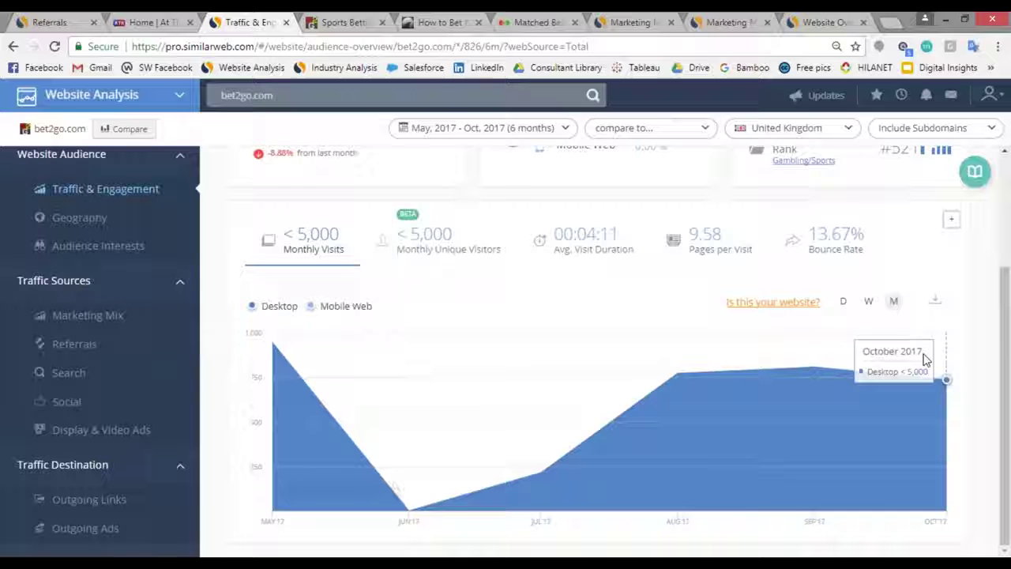